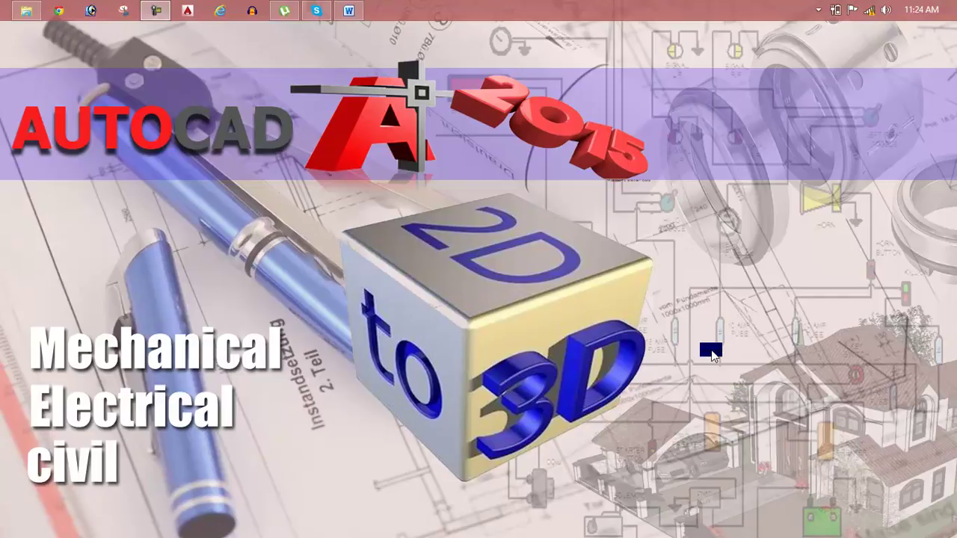
- Bring up the Lesson 76 Word notes on offset, delete, rotate and color faces
left_click(348, 10)
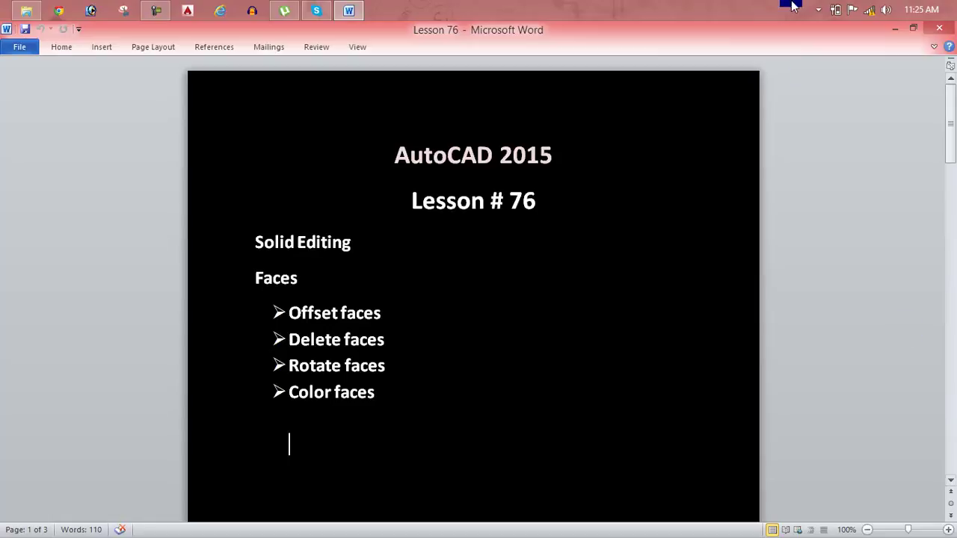
- Launch AutoCAD 2015 and minimize the Word notes to reveal its New Tab start page
left_click(188, 10)
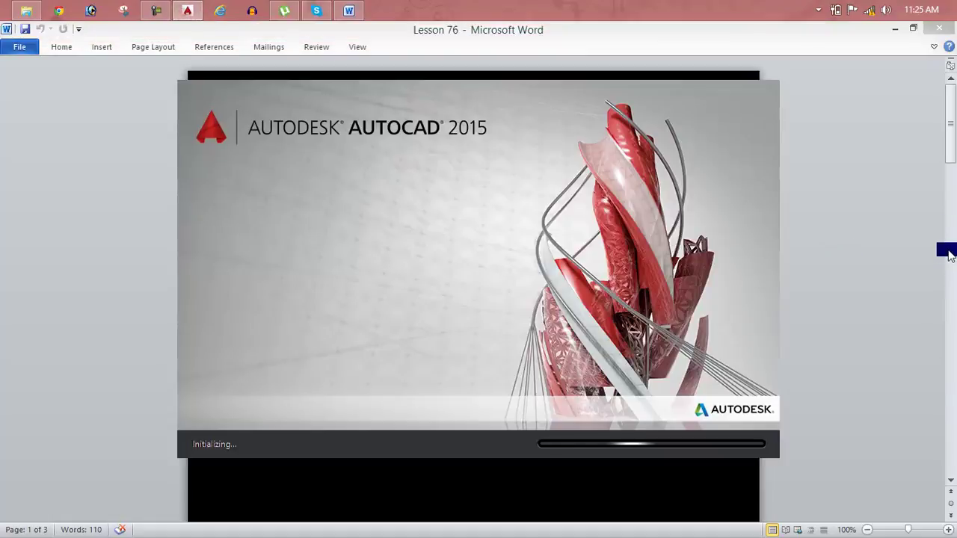
left_click(894, 217)
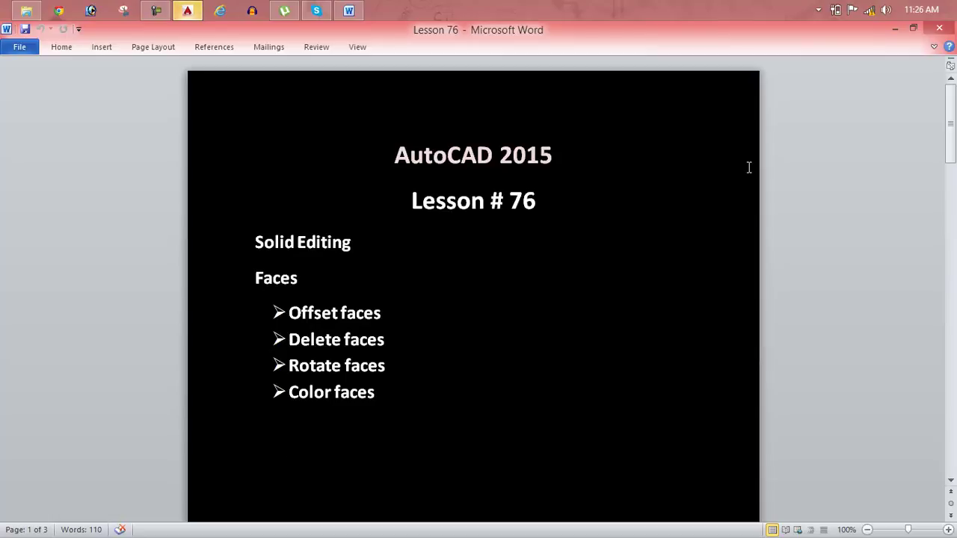
left_click(890, 28)
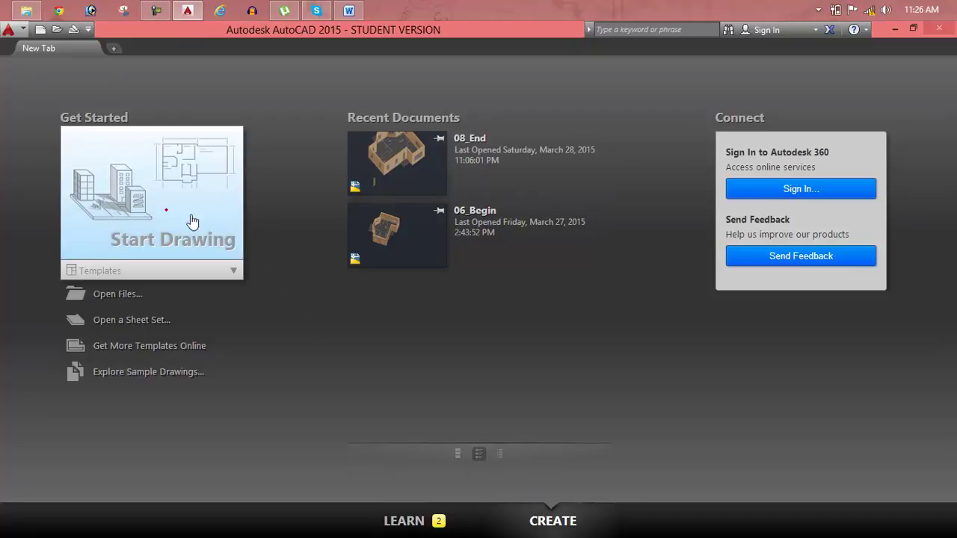
- Start a new drawing in home isometric view and stop displaying the UCS icon at the origin
left_click(193, 222)
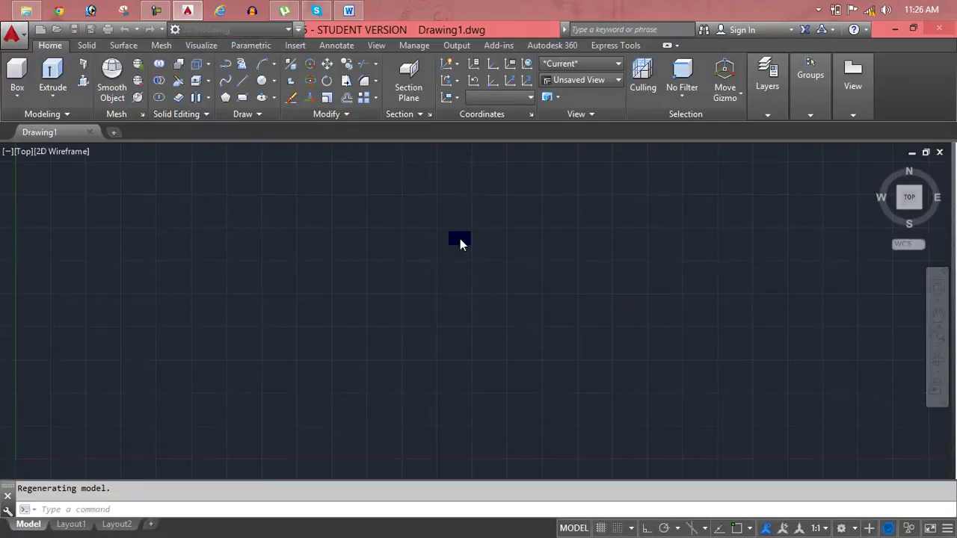
key("Escape")
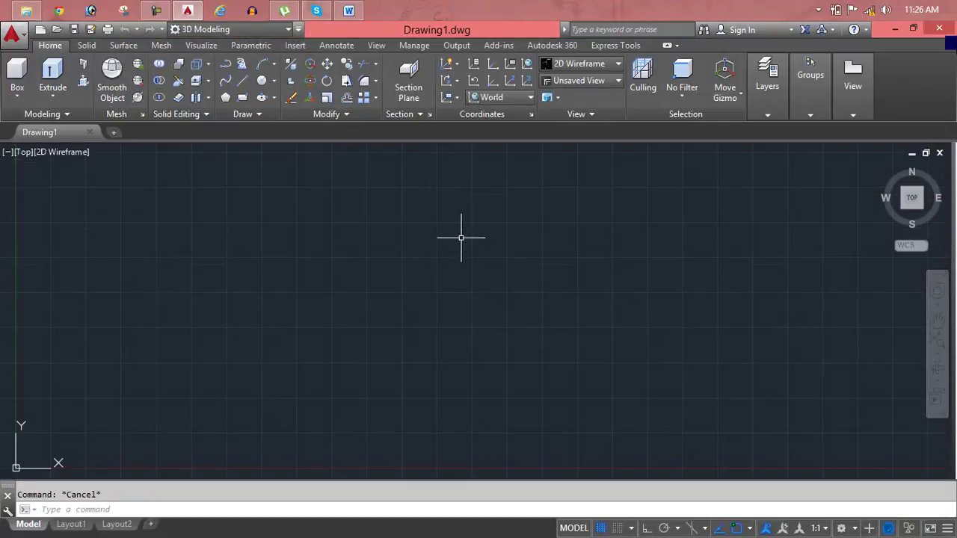
mouse_move(892, 184)
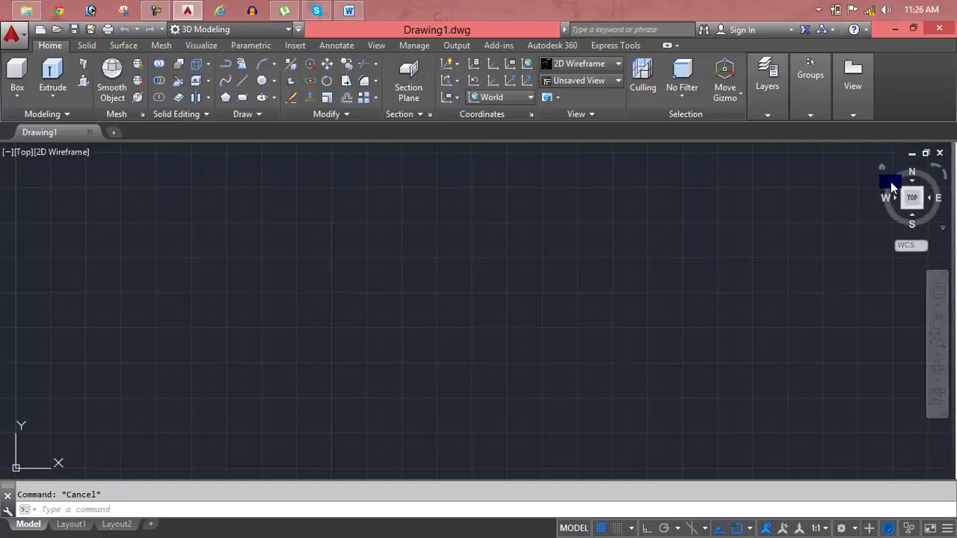
left_click(882, 166)
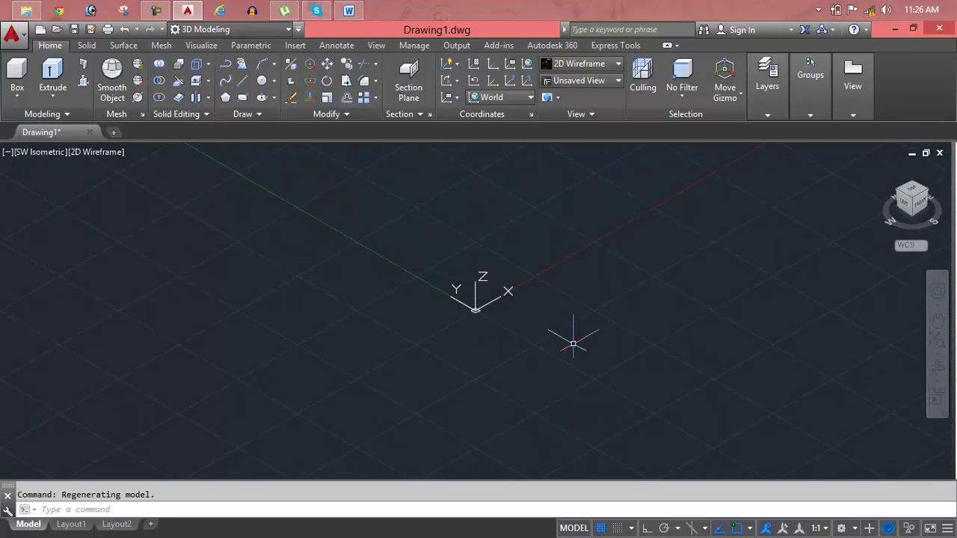
type("uc")
key("Return")
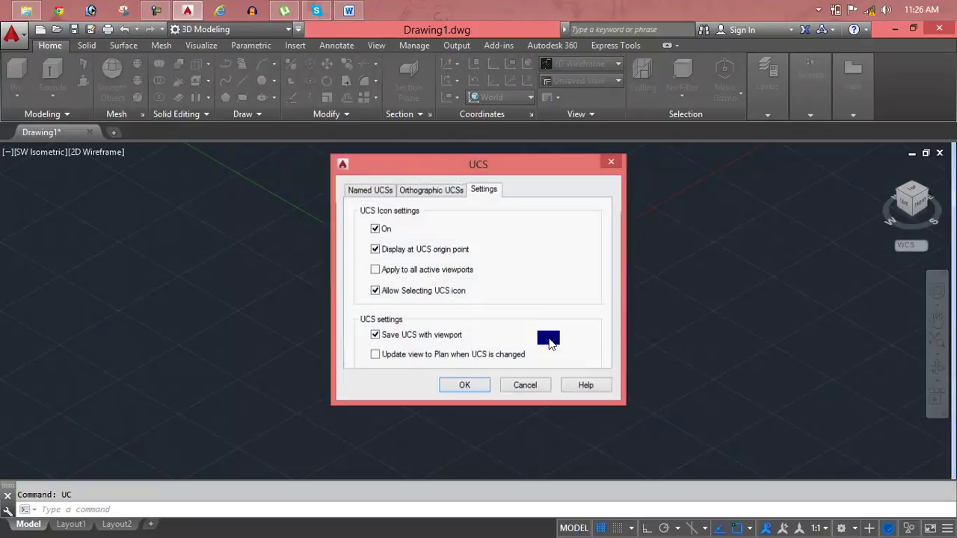
left_click(408, 249)
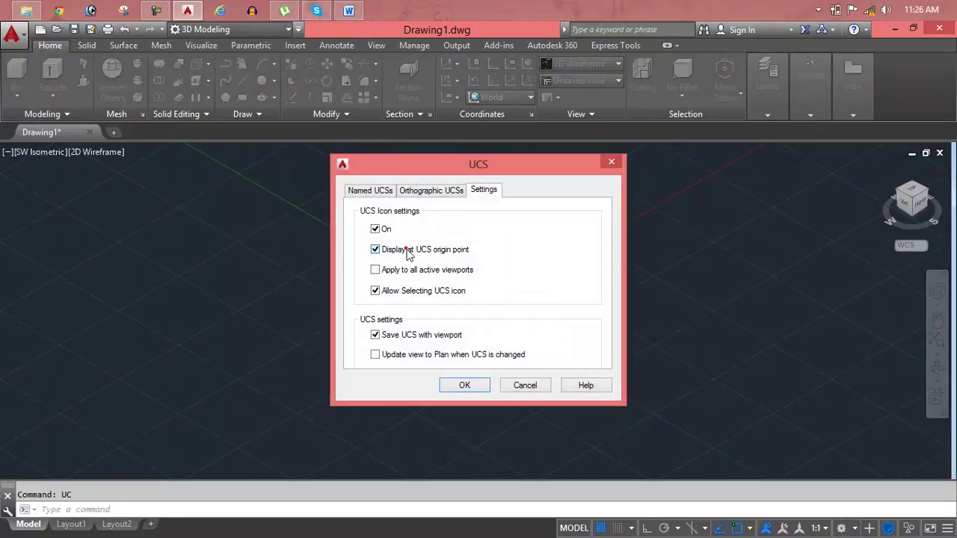
left_click(453, 385)
key("Escape")
- Set the drawing's length units to Engineering with 0'-0" precision
type("un")
key("Return")
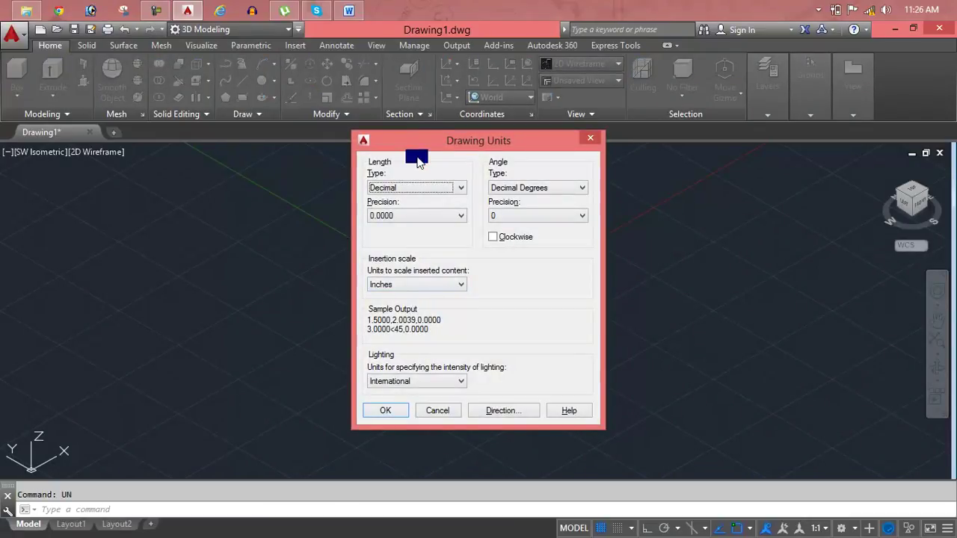
left_click(416, 188)
left_click(419, 218)
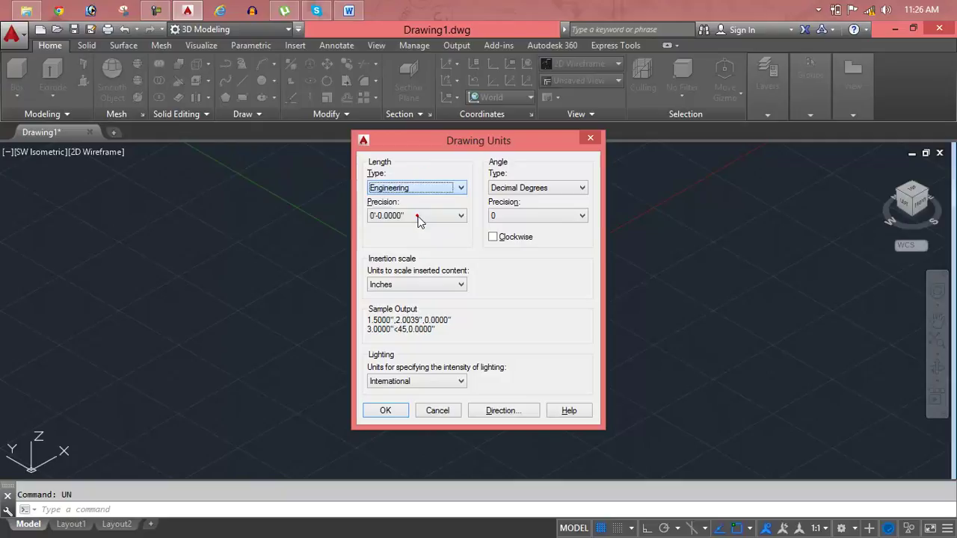
left_click(419, 216)
left_click(417, 228)
left_click(382, 409)
key("Escape")
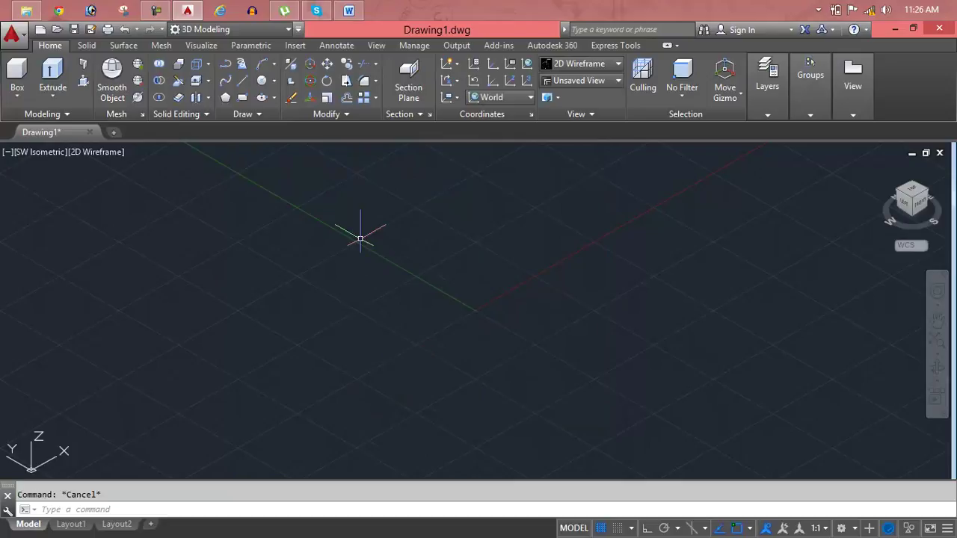
- Draw a solid box by picking two base corners and a height
left_click(208, 80)
left_click(58, 72)
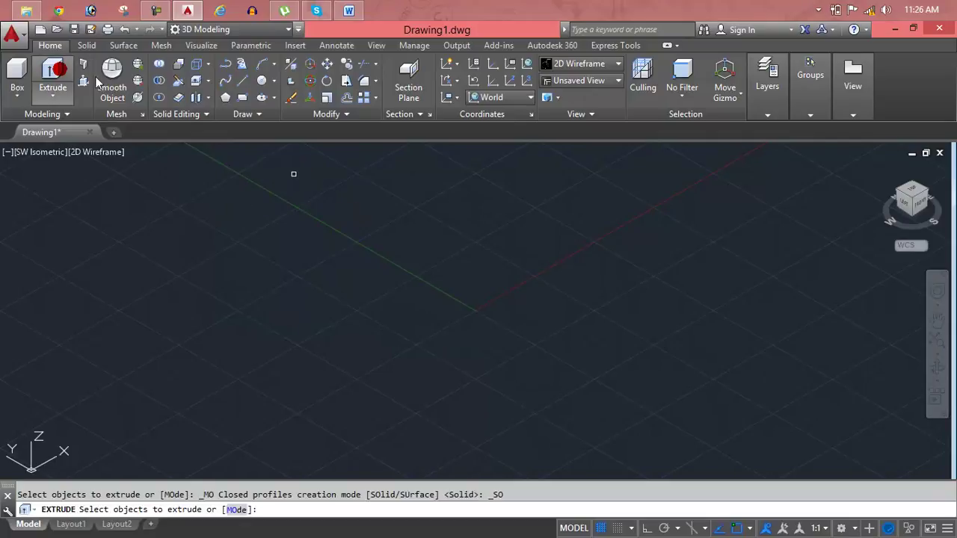
left_click(16, 75)
left_click(316, 346)
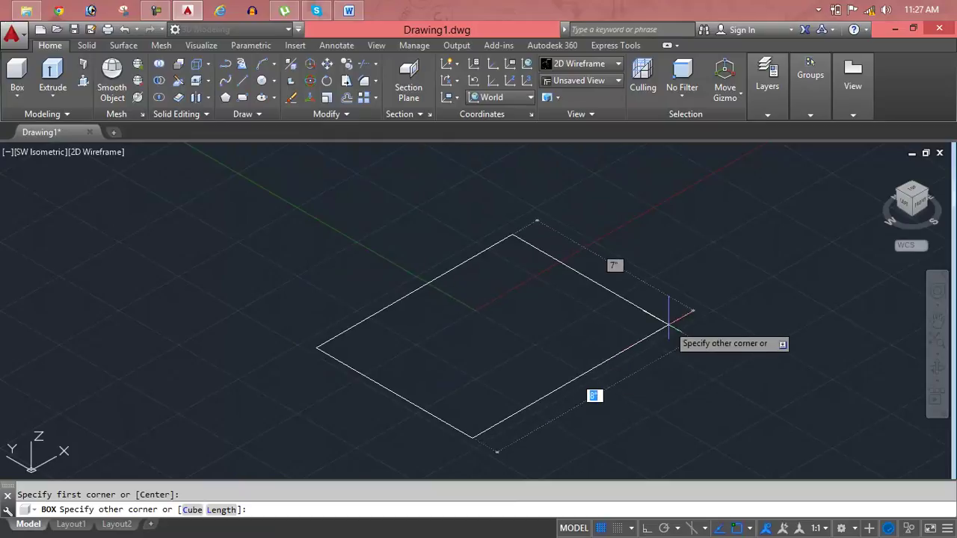
left_click(710, 299)
scroll(706, 258, "down", 2)
middle_click_drag(705, 258, 450, 277)
left_click(462, 208)
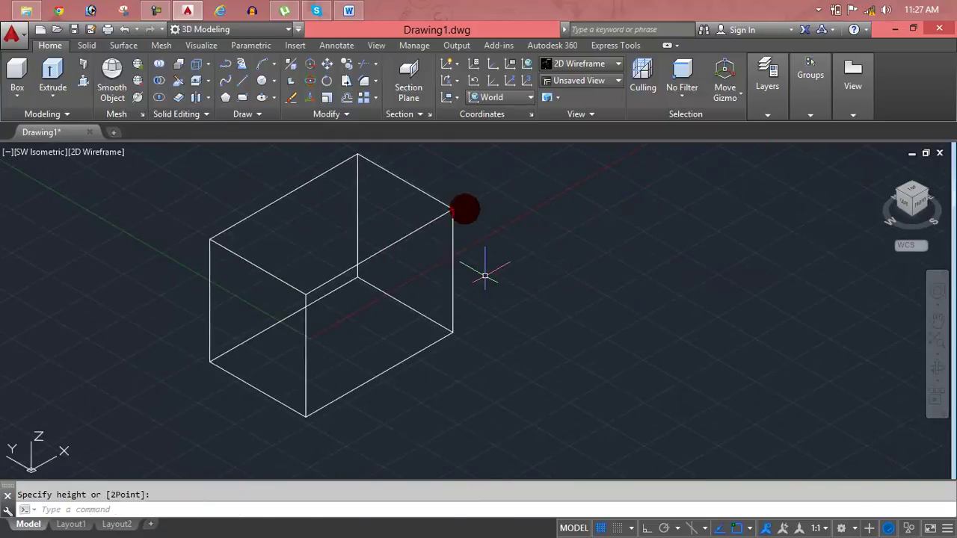
- Display the box in the Shades of Gray visual style
left_click(614, 65)
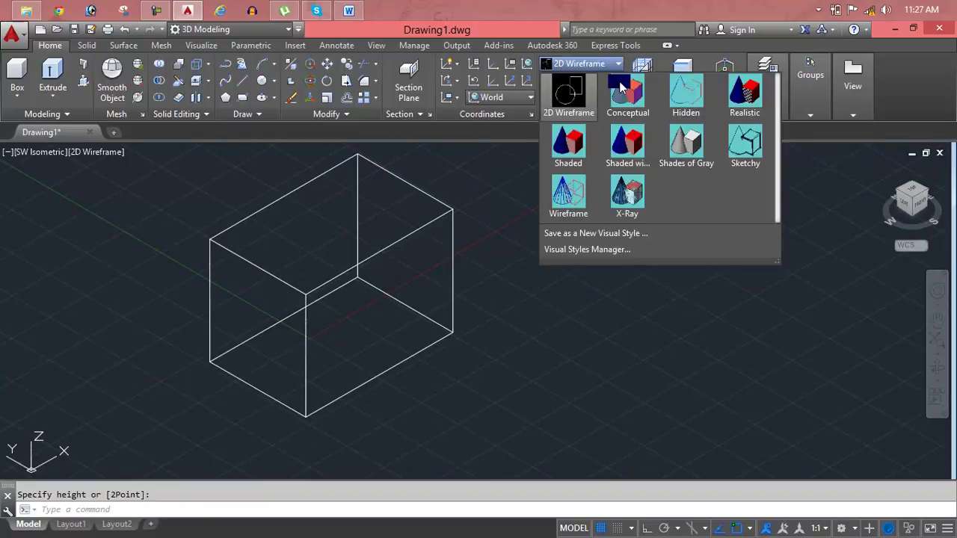
left_click(688, 144)
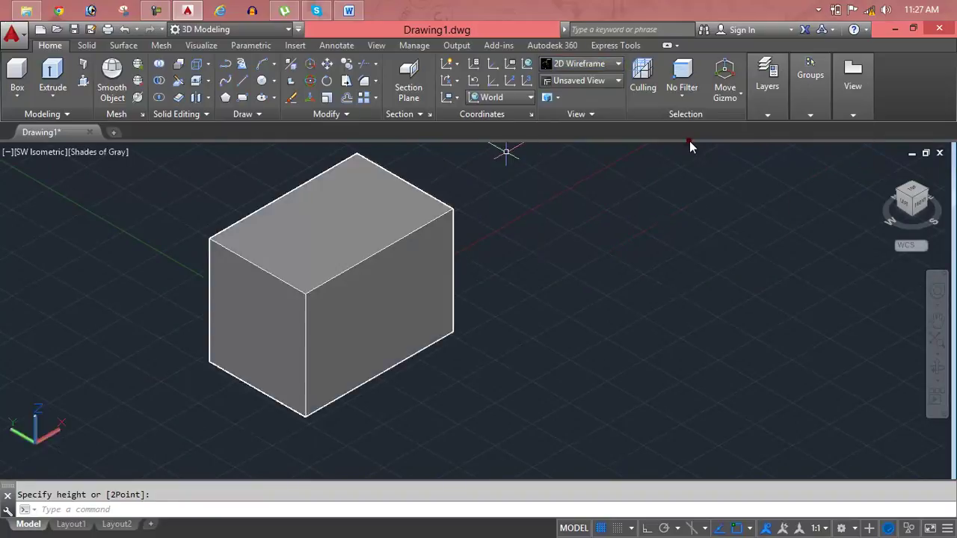
scroll(274, 284, "down", 2)
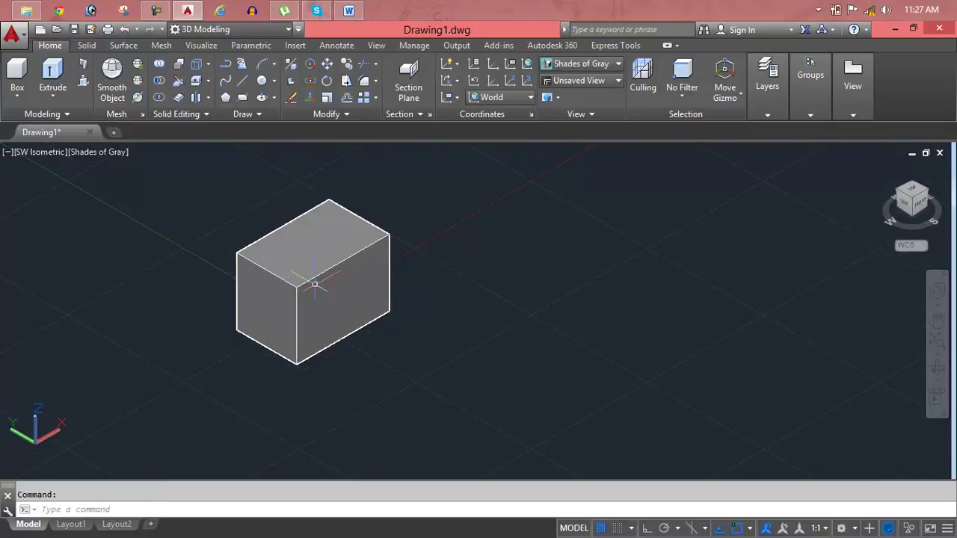
scroll(317, 282, "up", 3)
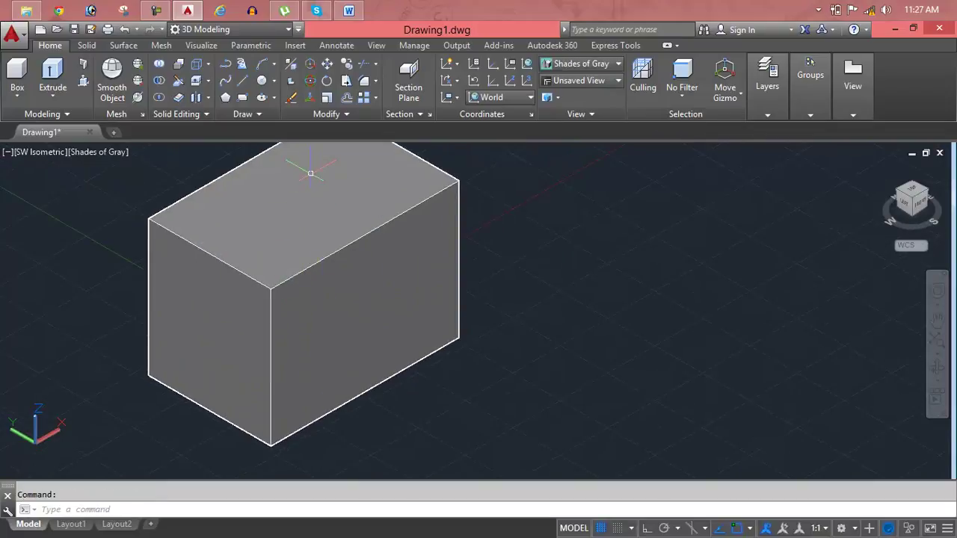
left_click(211, 82)
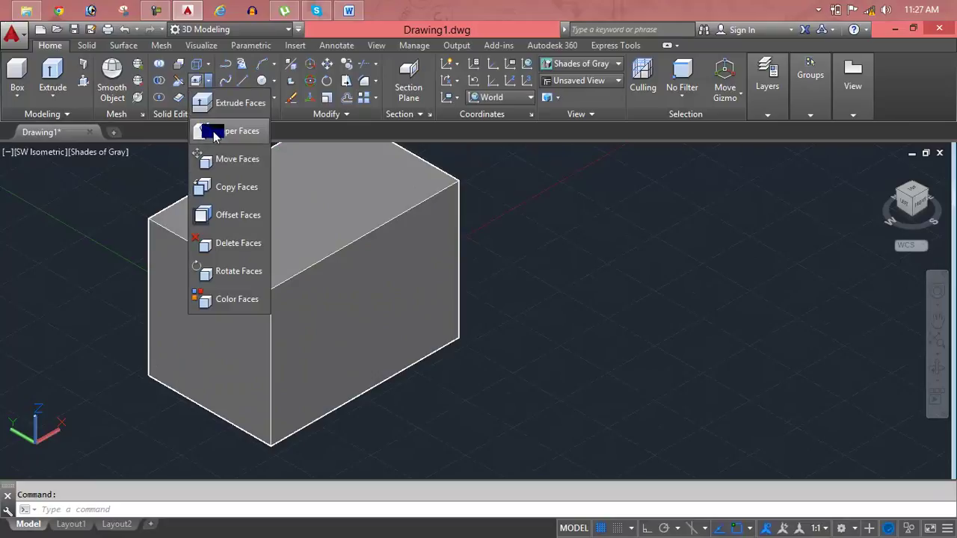
left_click(227, 215)
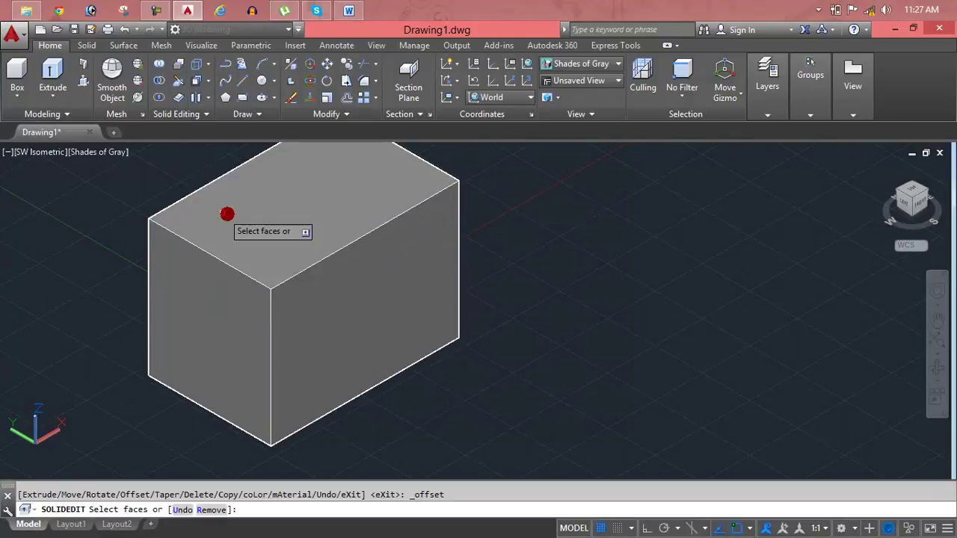
left_click(352, 306)
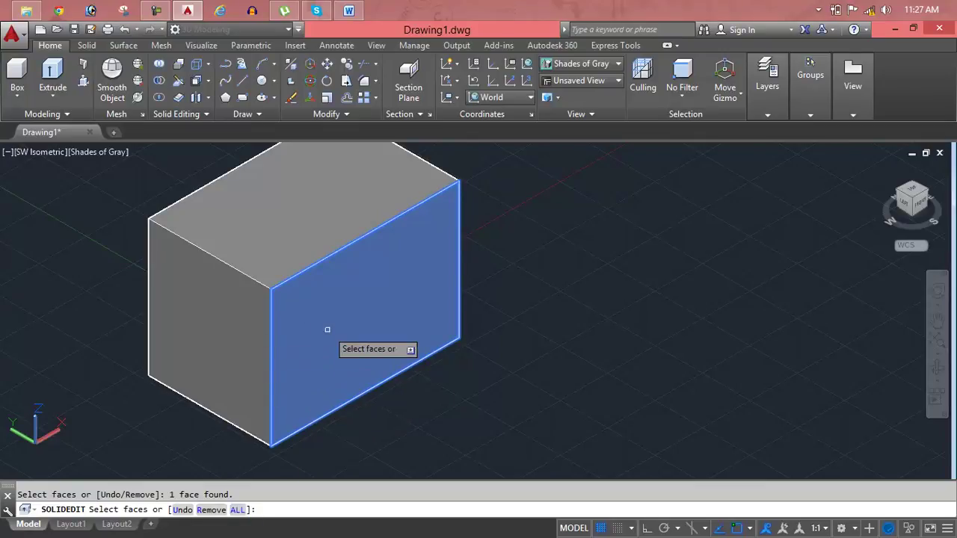
key("Return")
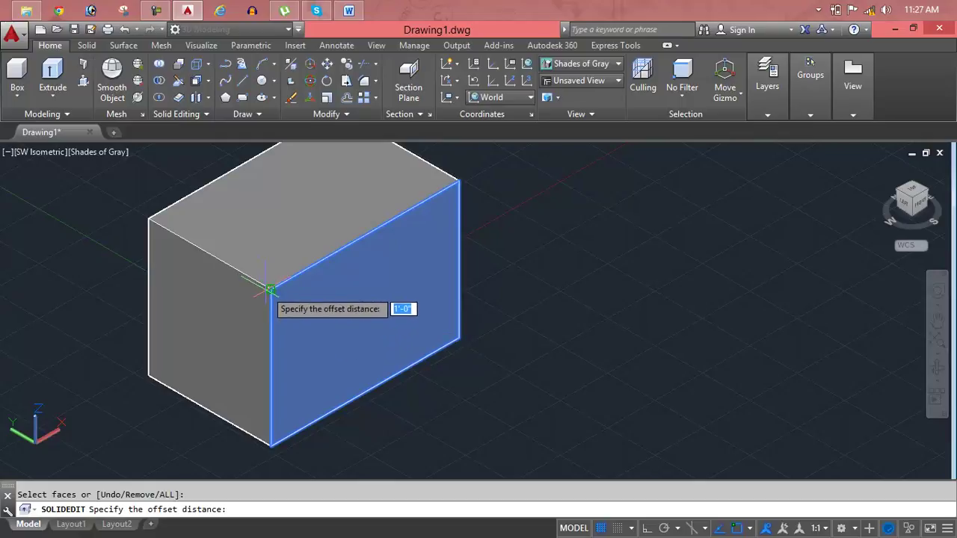
left_click(270, 289)
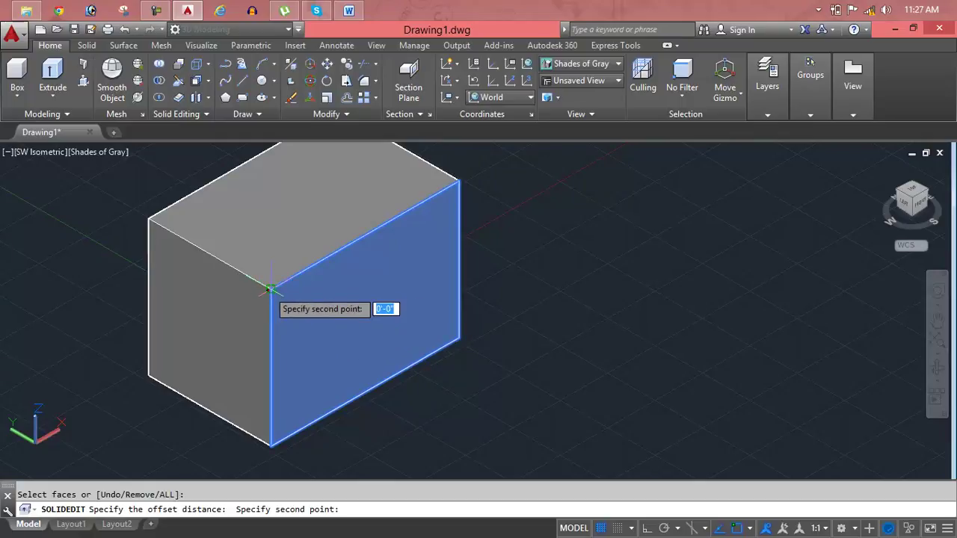
left_click(523, 412)
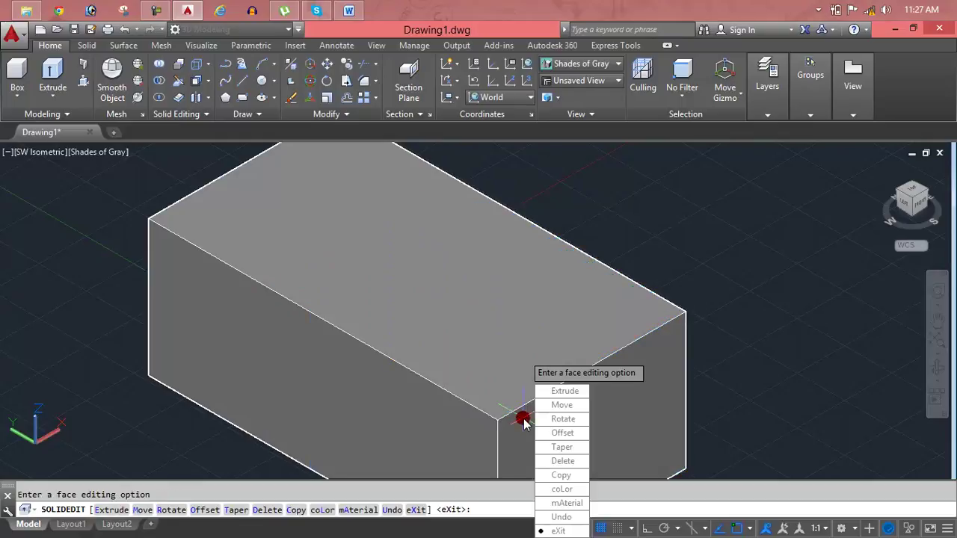
key("Return")
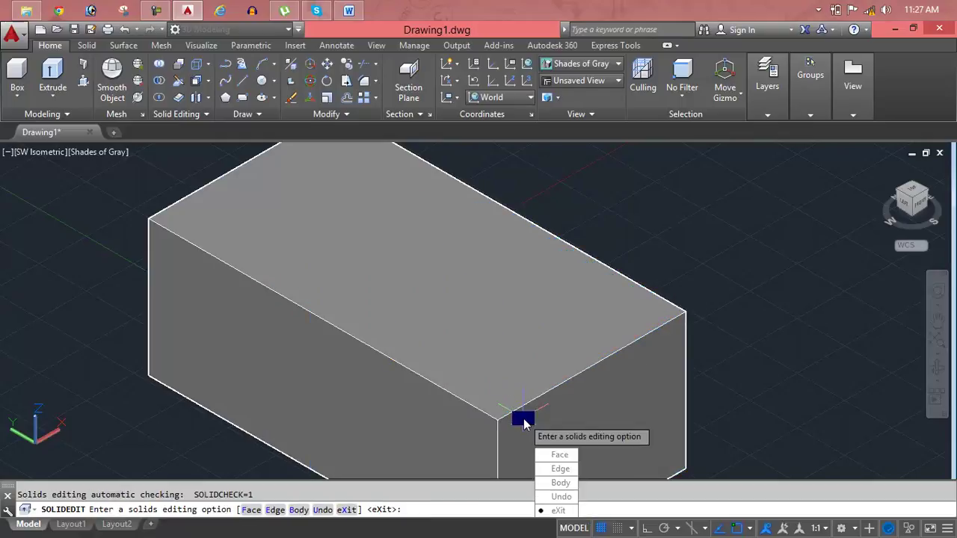
middle_click_drag(519, 419, 500, 406)
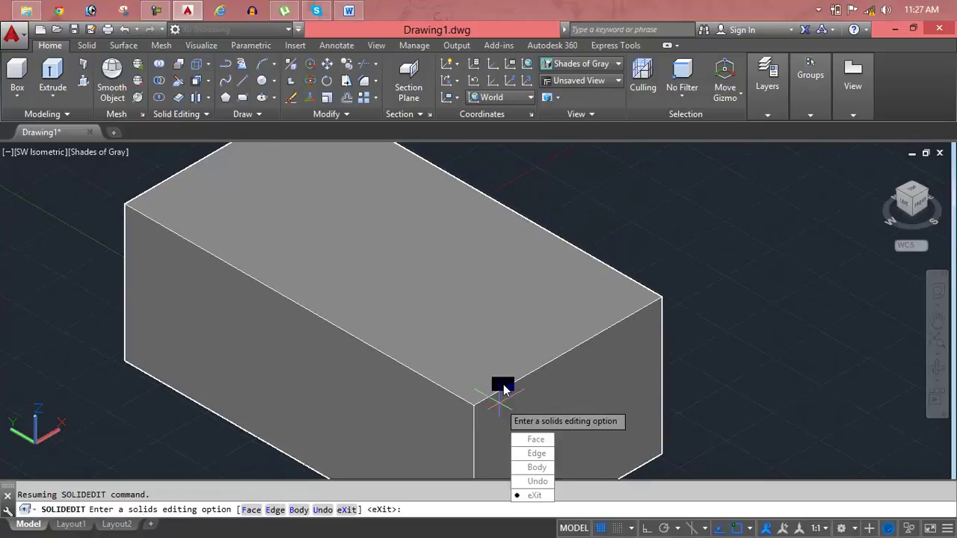
key("Escape")
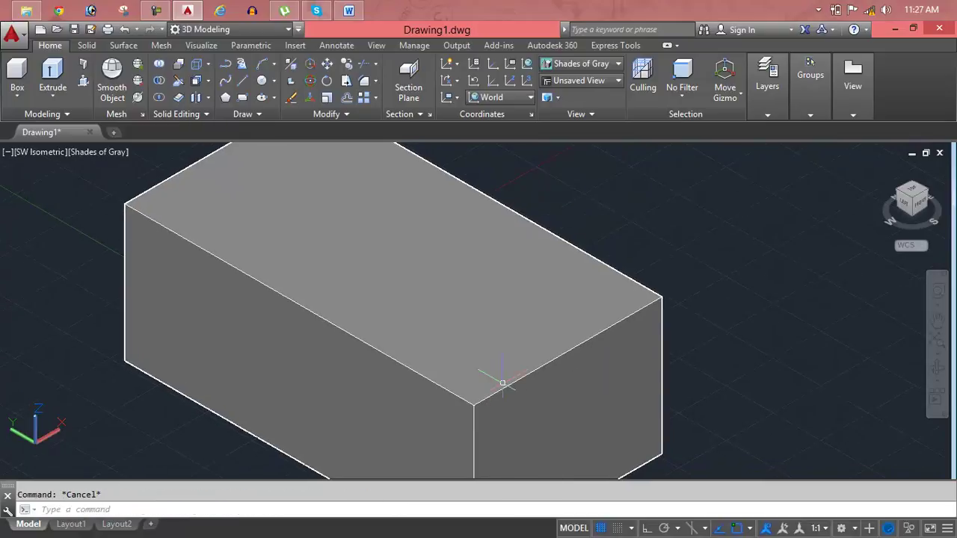
key("ctrl+z")
key("Escape")
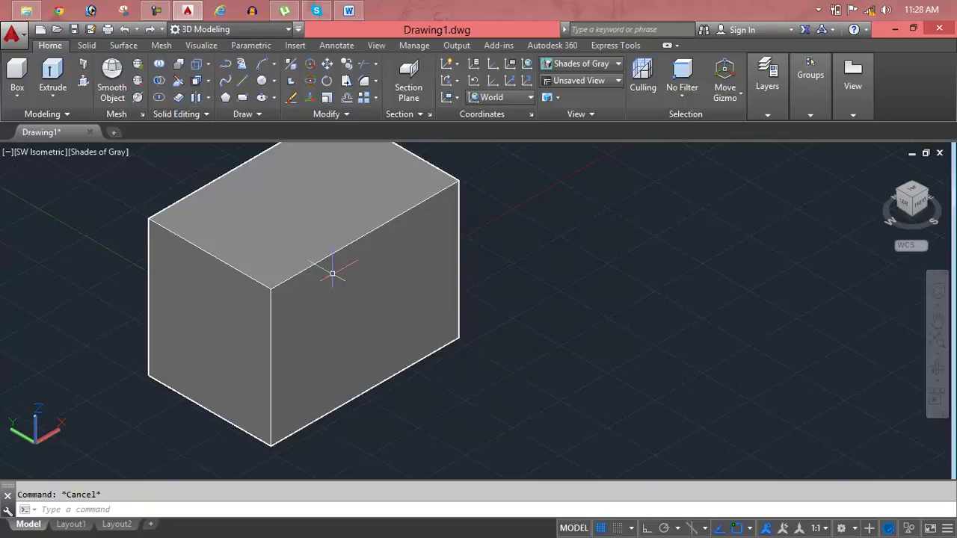
- Offset the box's right face outward by 1' from its corner, then pan the view
left_click(190, 82)
left_click(309, 271)
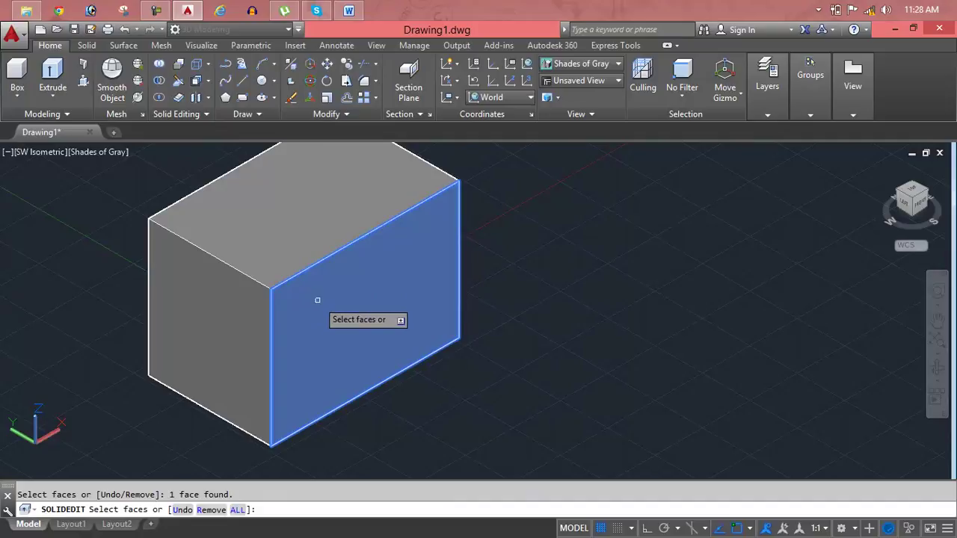
key("Return")
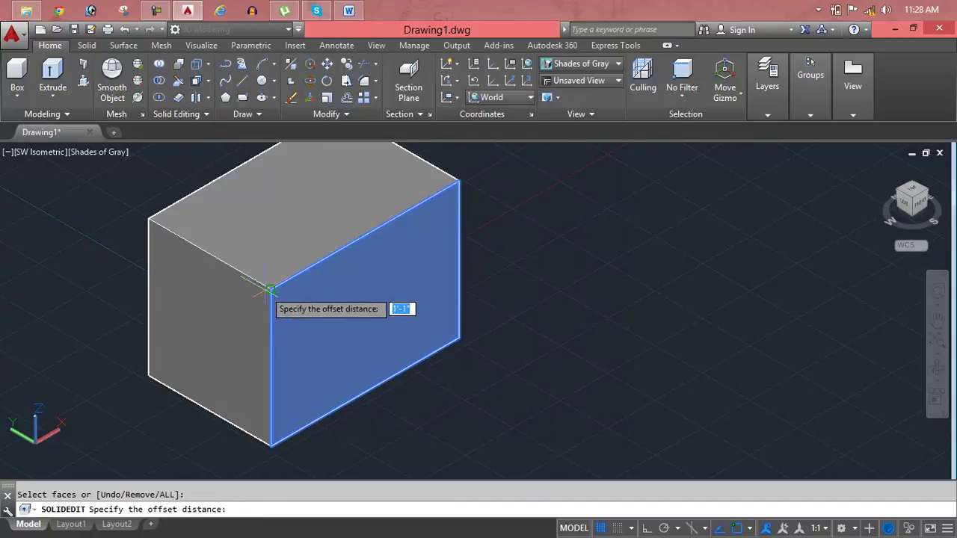
left_click(271, 288)
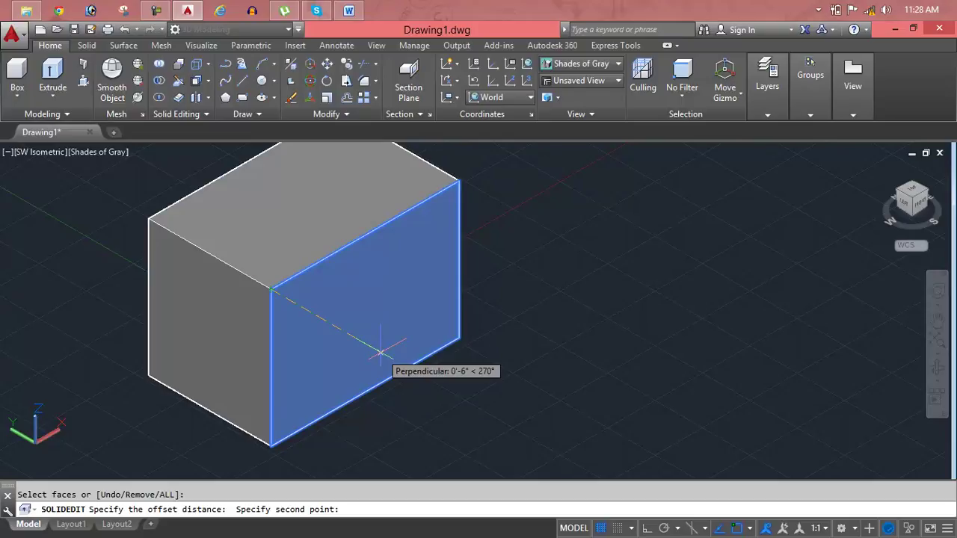
type("1")
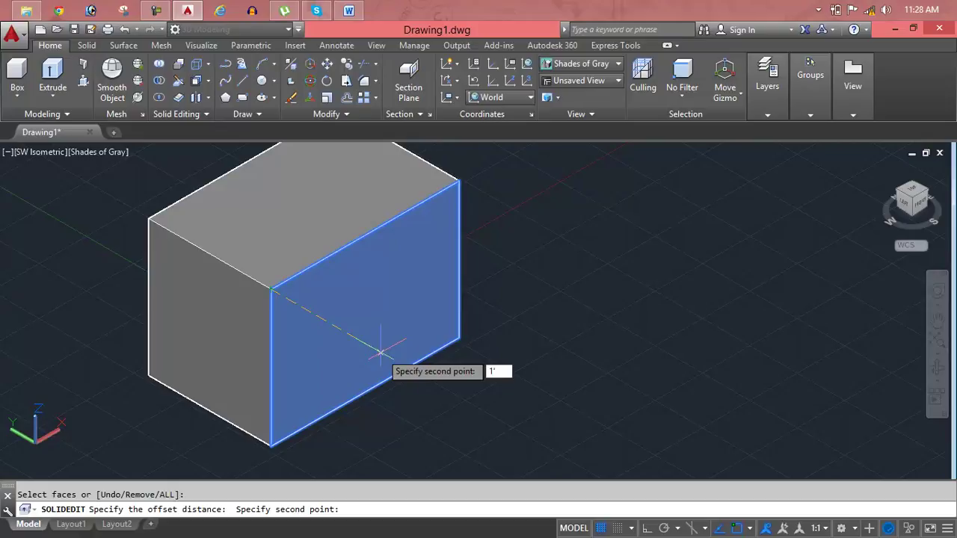
key("Return")
key("Return")
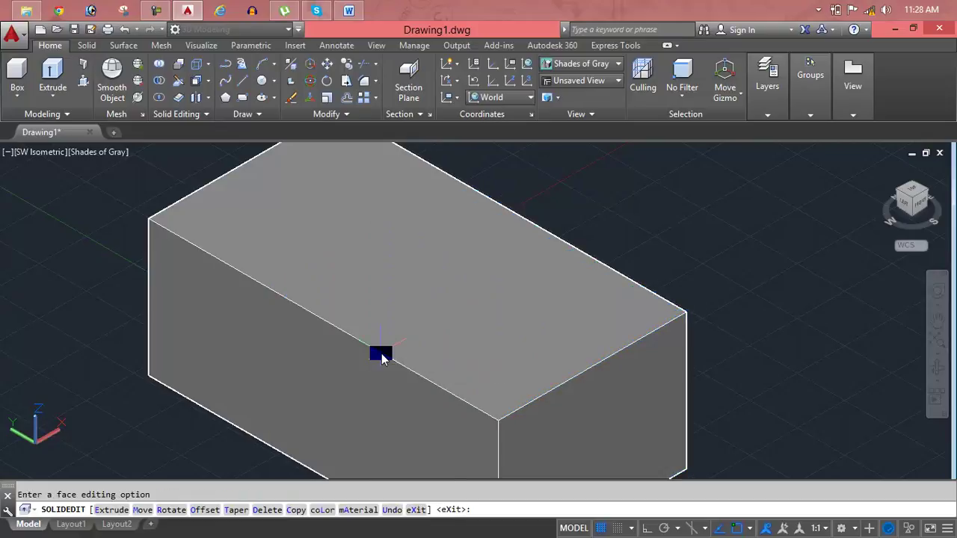
middle_click(377, 360)
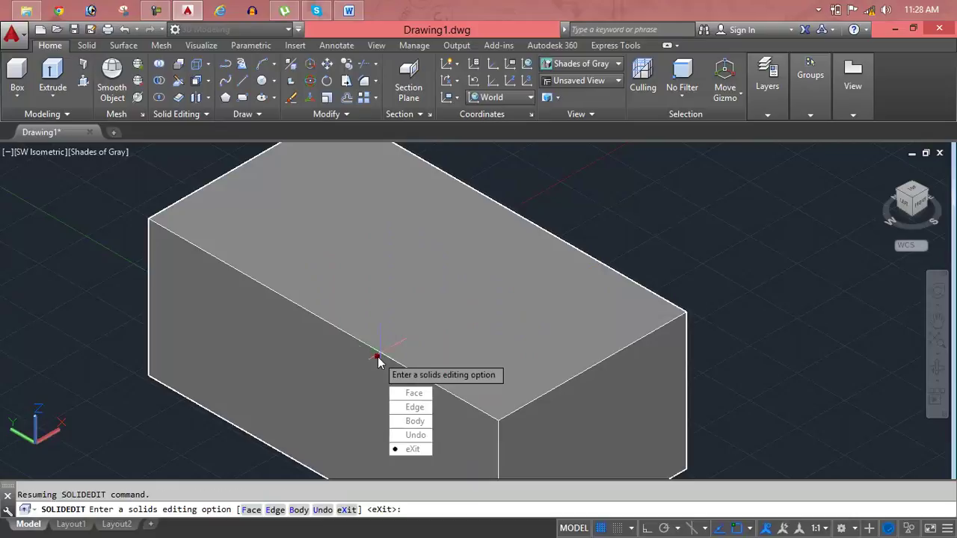
mouse_move(376, 357)
middle_mouse_down()
mouse_move(387, 328)
mouse_move(223, 423)
middle_mouse_up()
key("Escape")
key("Escape")
- Offset the box's top and front-left faces outward by 6" from the edge midpoint
scroll(223, 423, "down", 2)
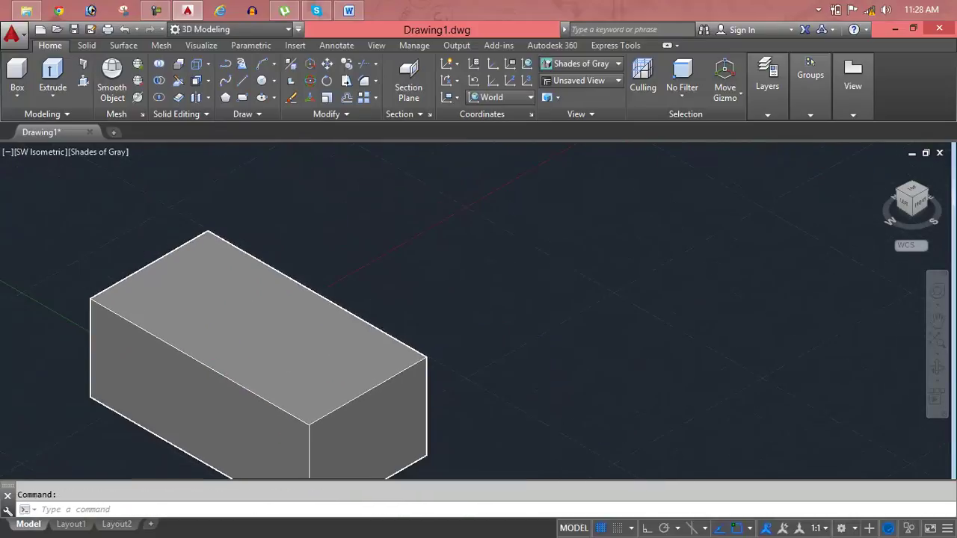
middle_click_drag(258, 374, 346, 347)
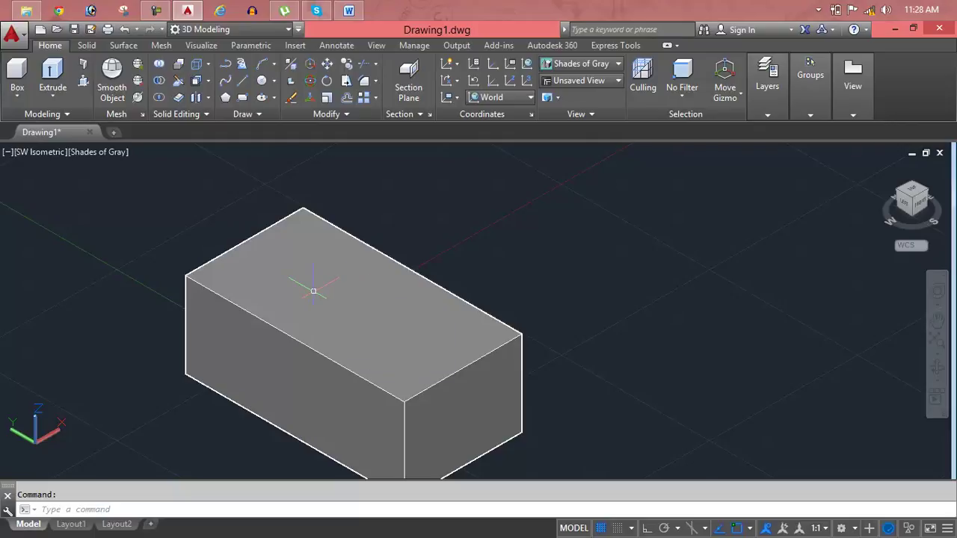
key("Escape")
left_click(198, 81)
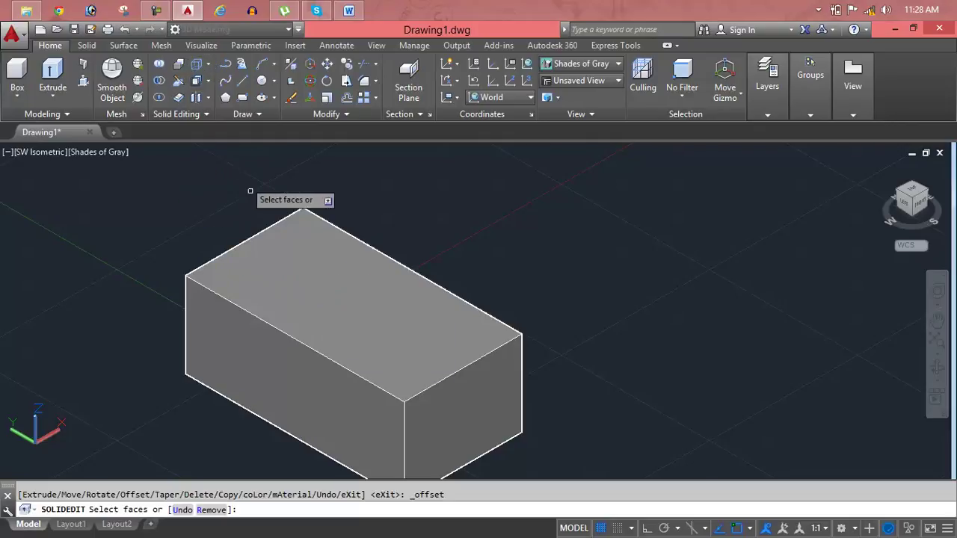
left_click(359, 304)
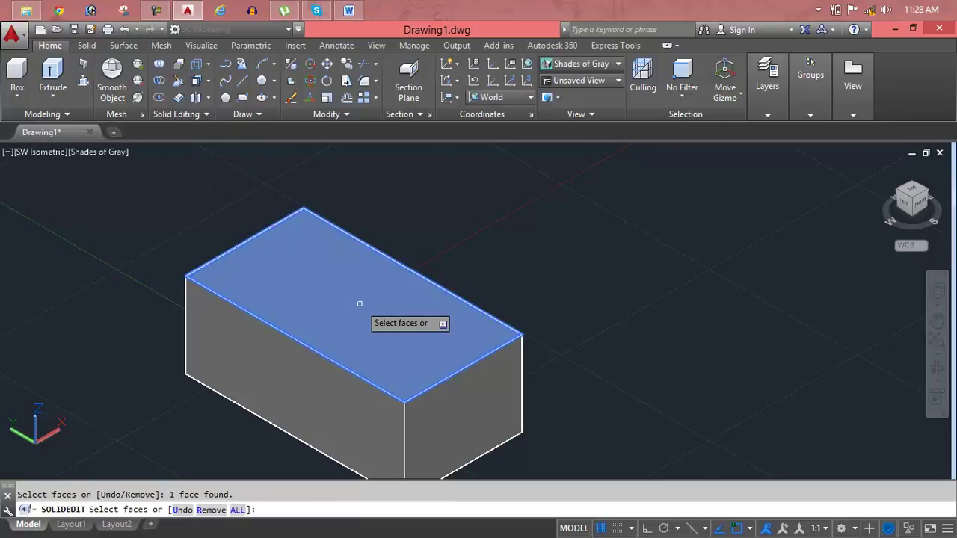
left_click(265, 385)
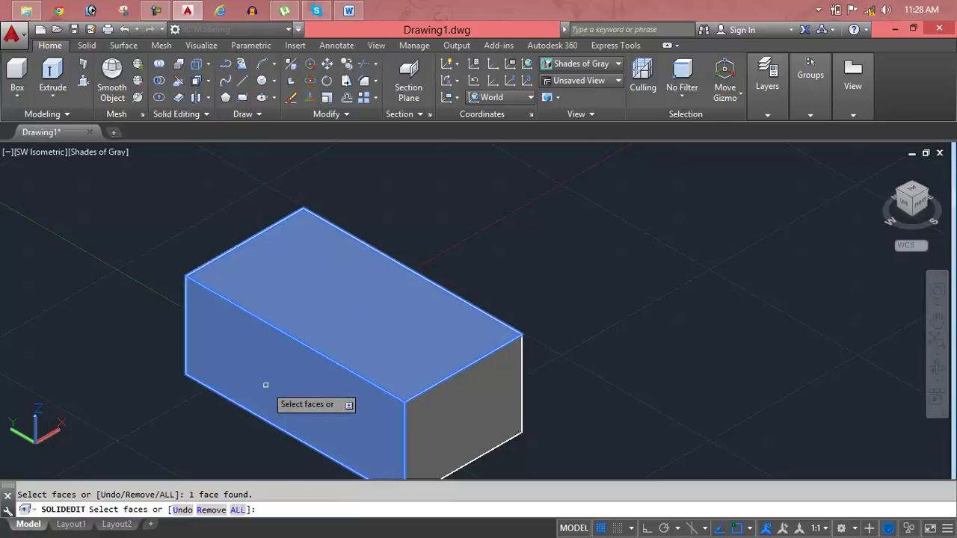
key("Return")
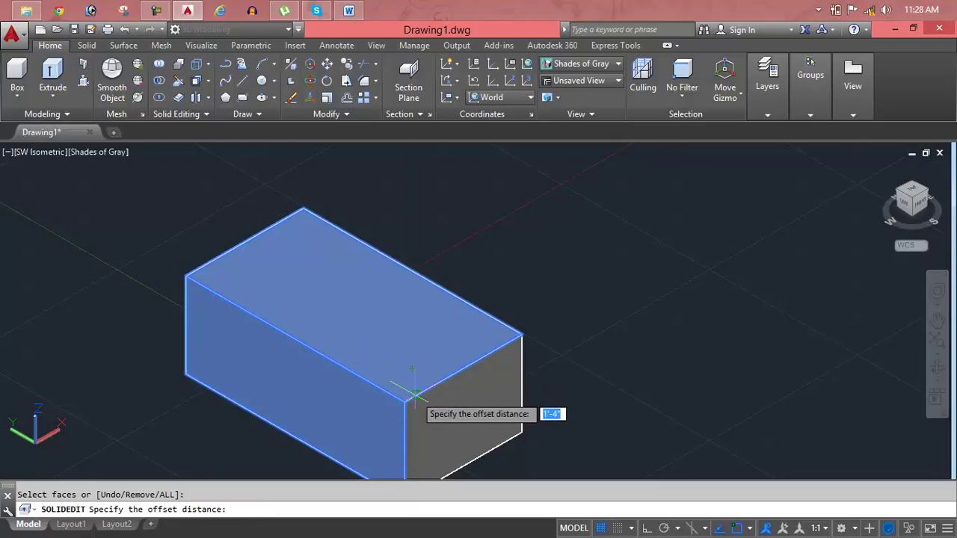
left_click(412, 387)
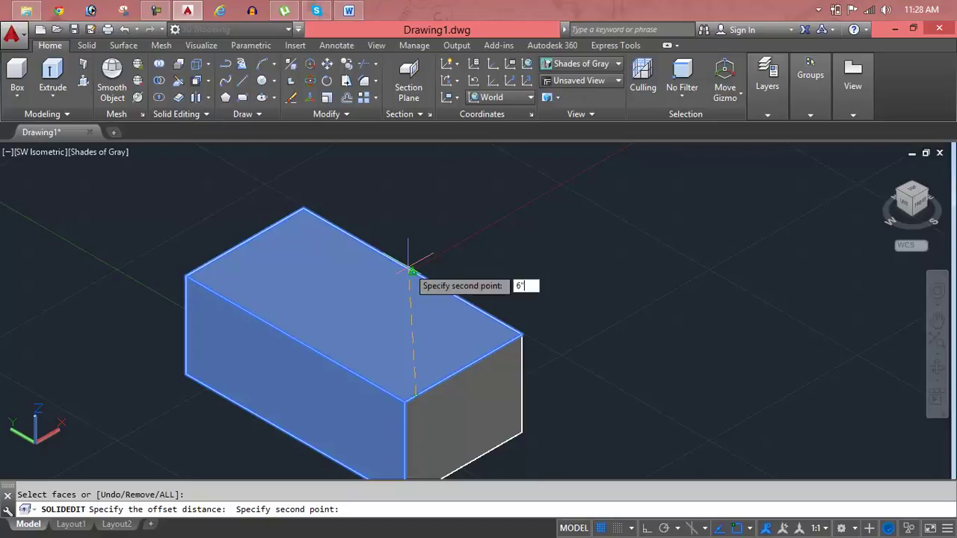
left_click(409, 270)
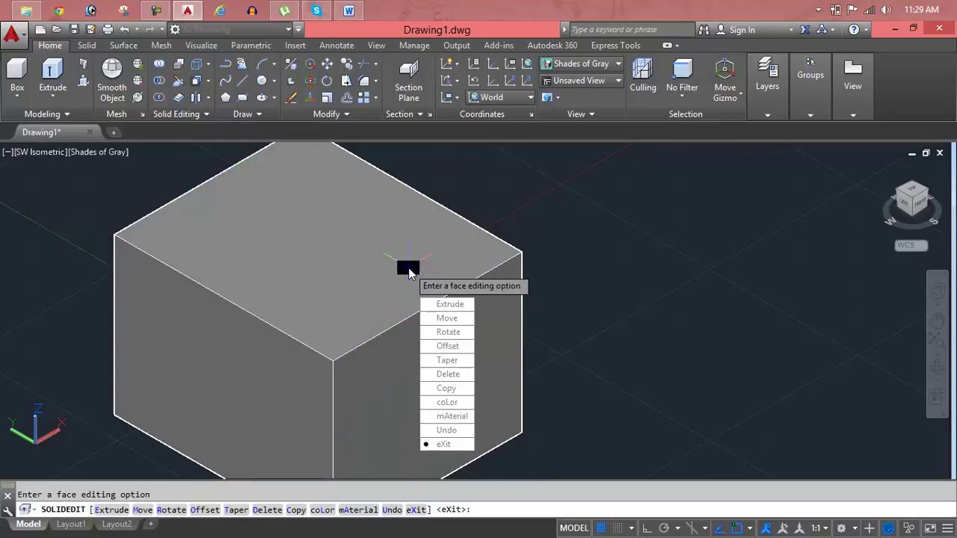
key("Return")
key("Return")
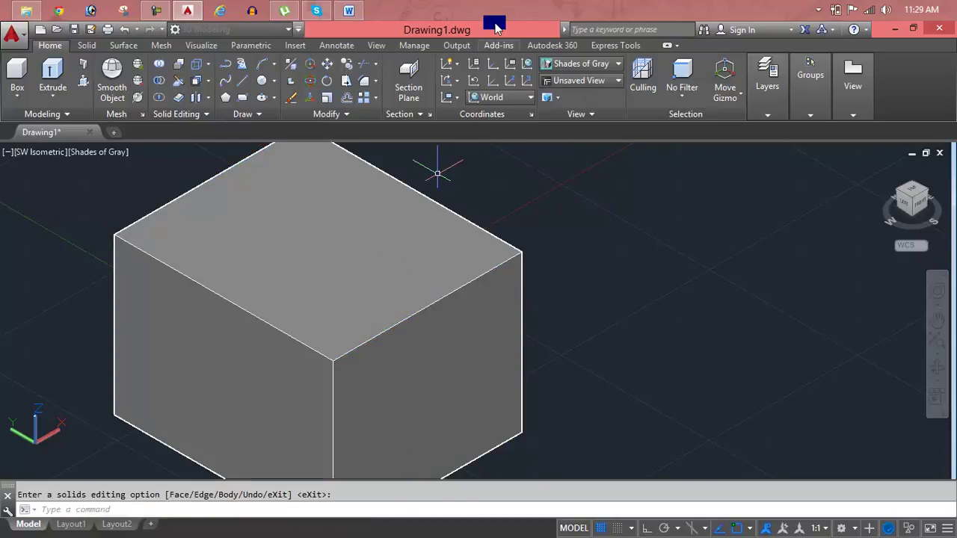
scroll(407, 267, "down", 6)
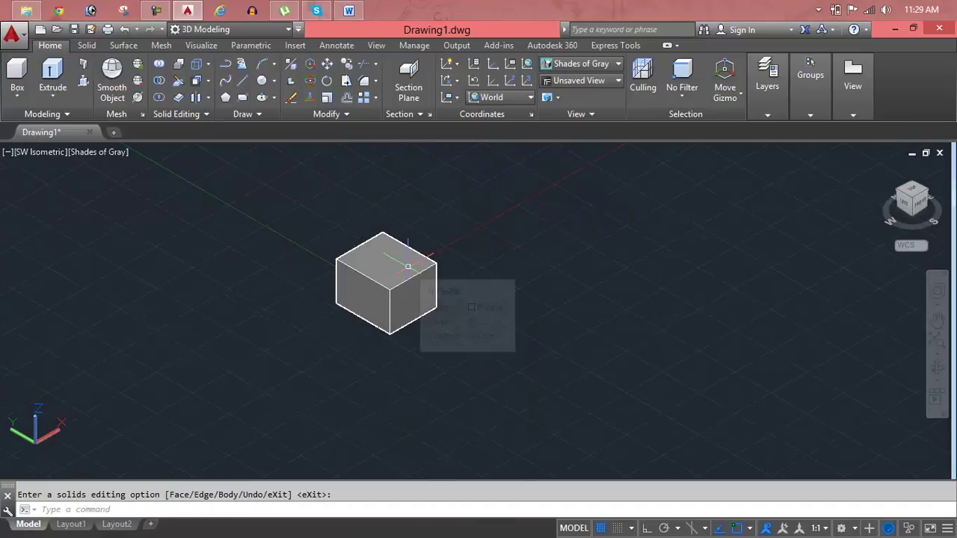
scroll(404, 292, "up", 5)
scroll(404, 292, "up", 2)
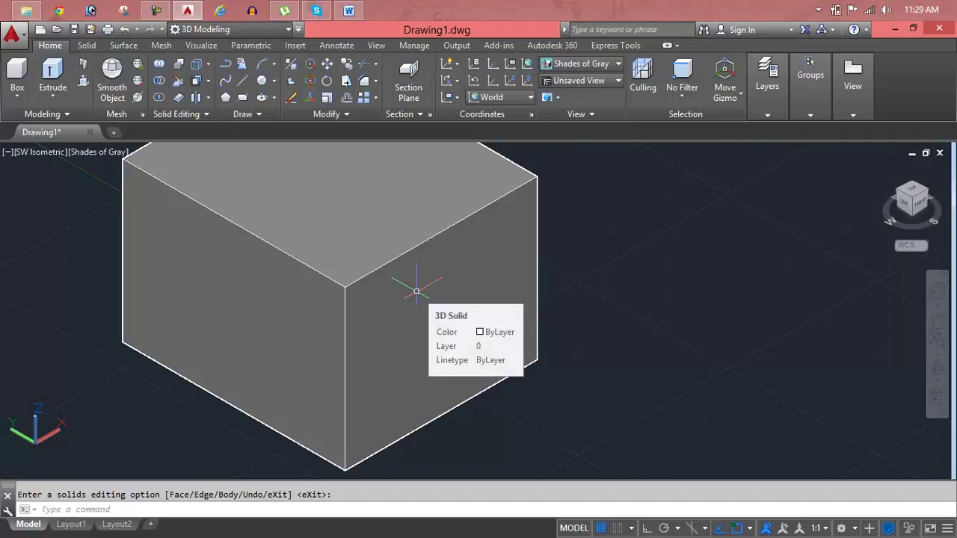
key("Escape")
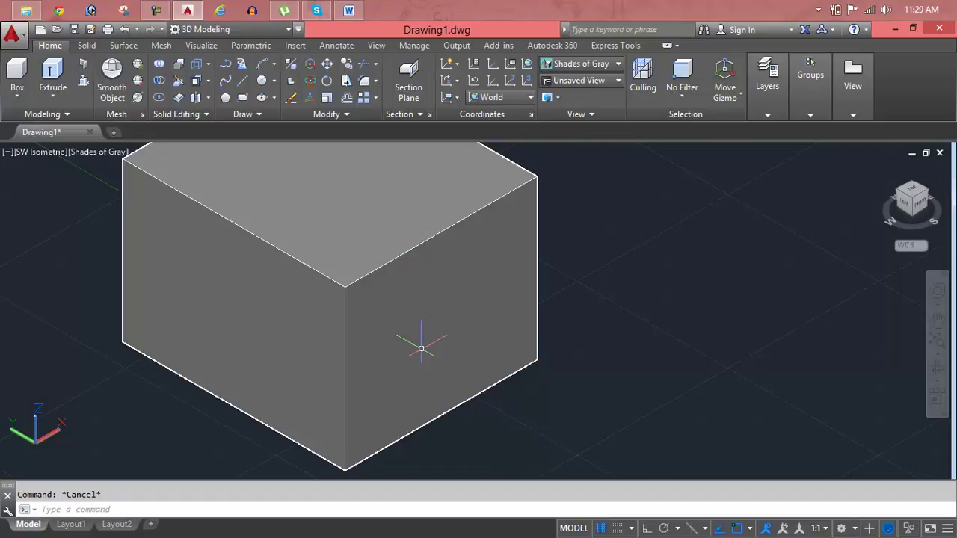
scroll(421, 349, "down", 3)
middle_click_drag(421, 352, 412, 412)
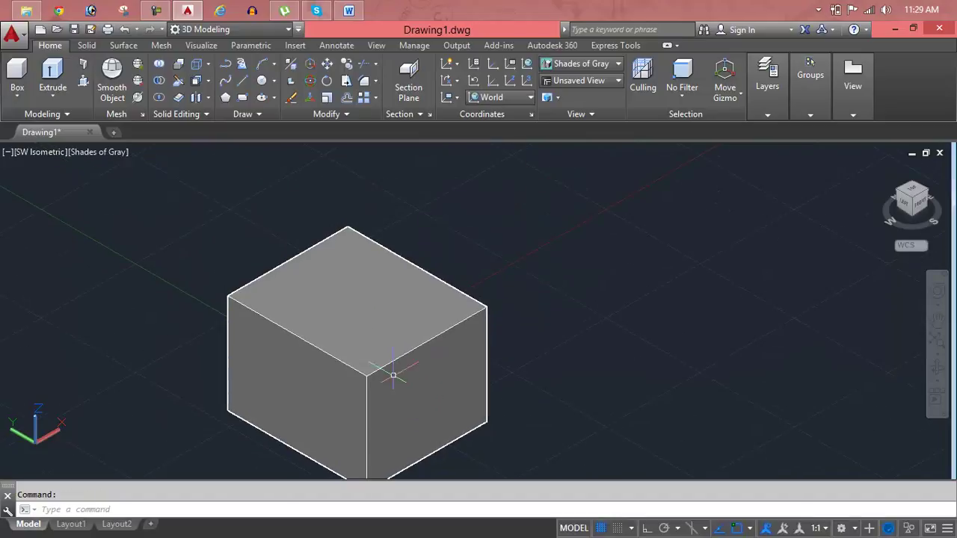
- Draw a rectangle with REC spanning a band across the cube's top face
type("R")
type("EC")
key("Return")
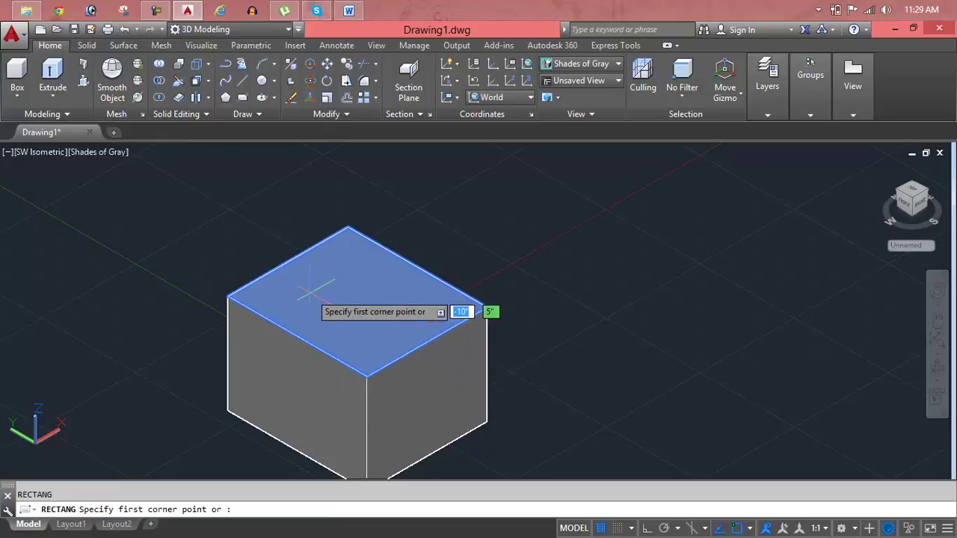
left_click(267, 274)
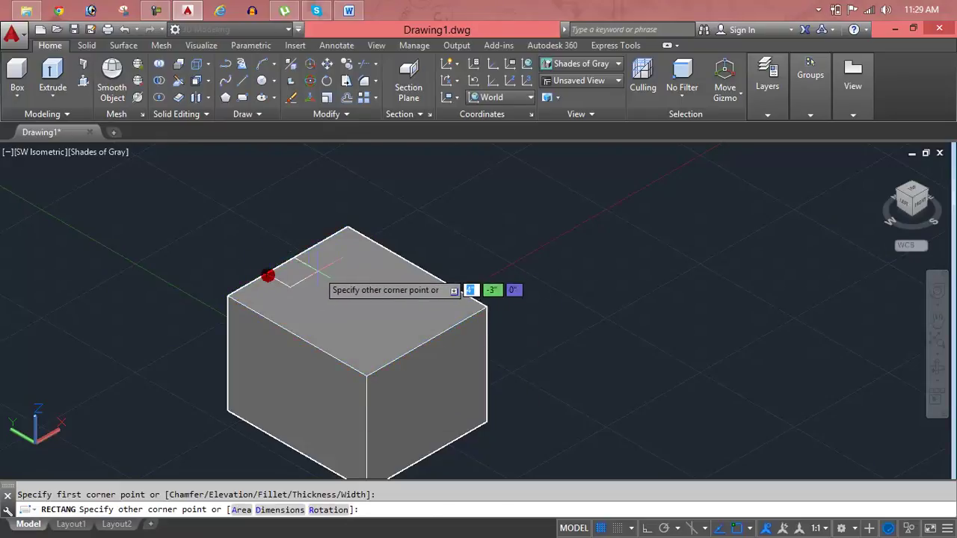
left_click(456, 325)
key("Return")
key("Escape")
scroll(370, 283, "up", 2)
scroll(370, 283, "up", 1)
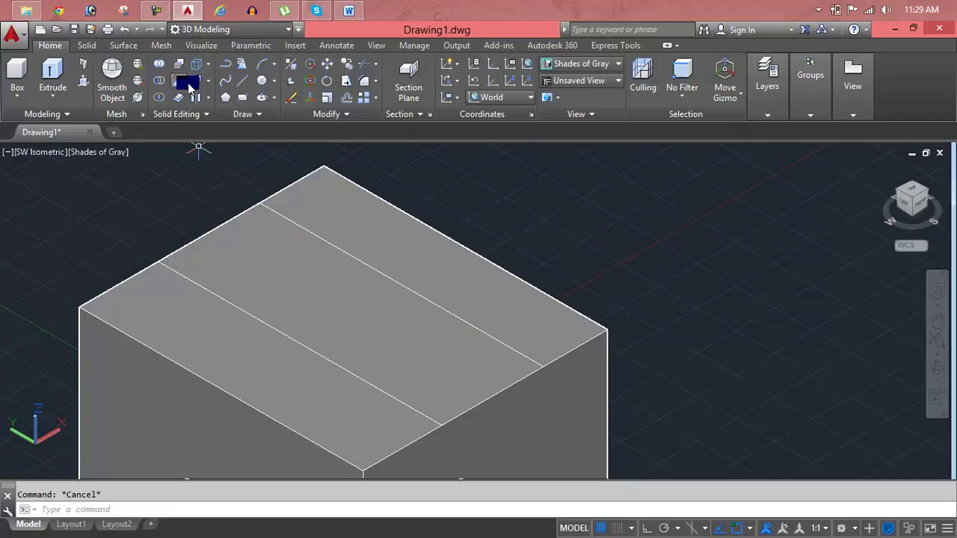
left_click(211, 67)
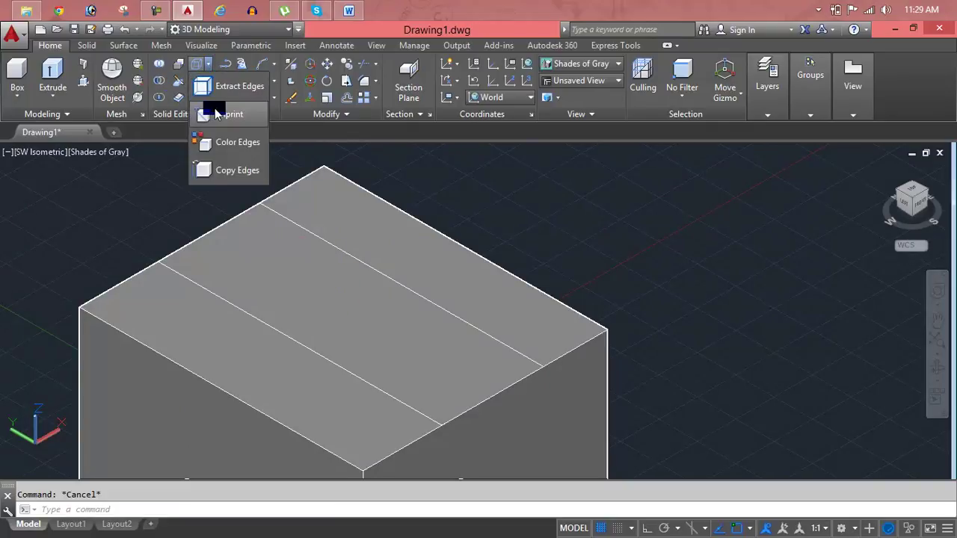
left_click(214, 110)
left_click(229, 341)
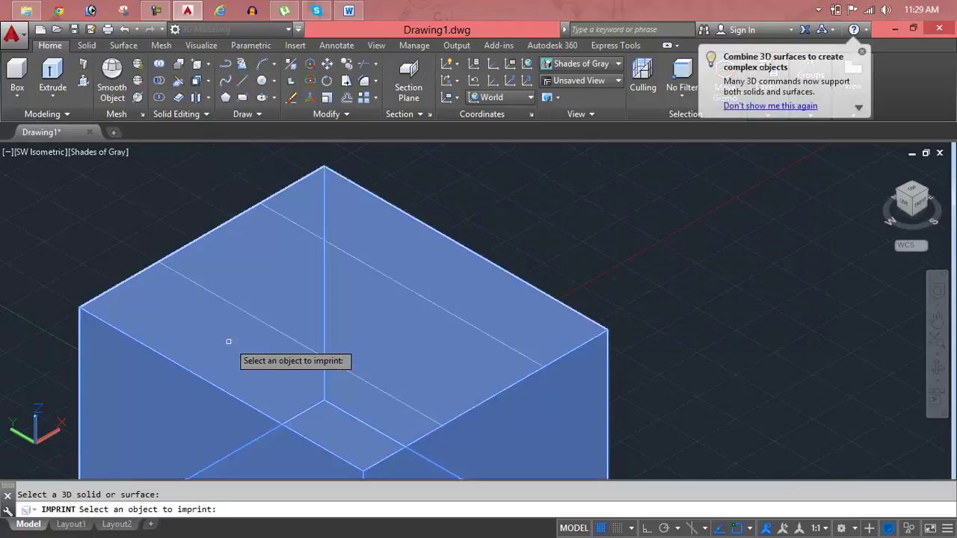
scroll(301, 345, "up", 3)
scroll(301, 344, "up", 2)
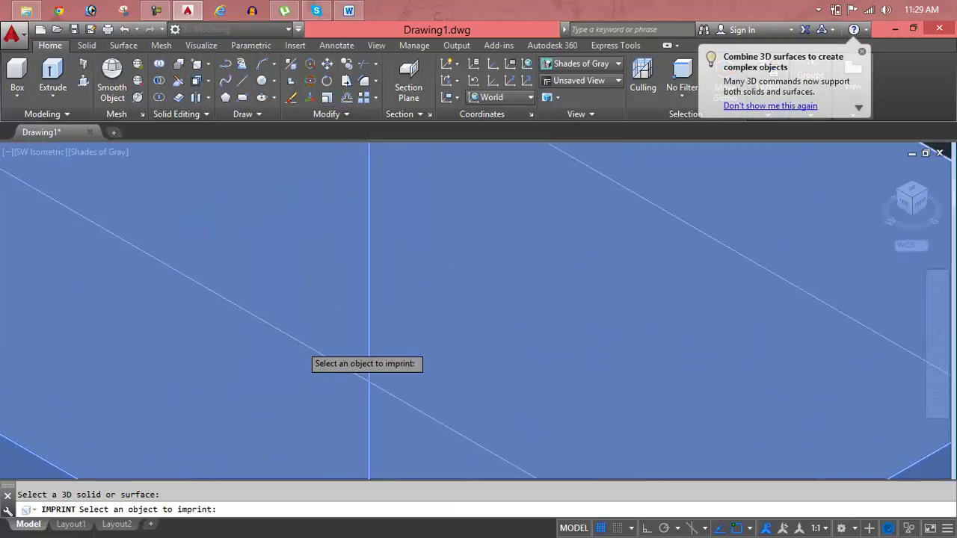
left_click(303, 344)
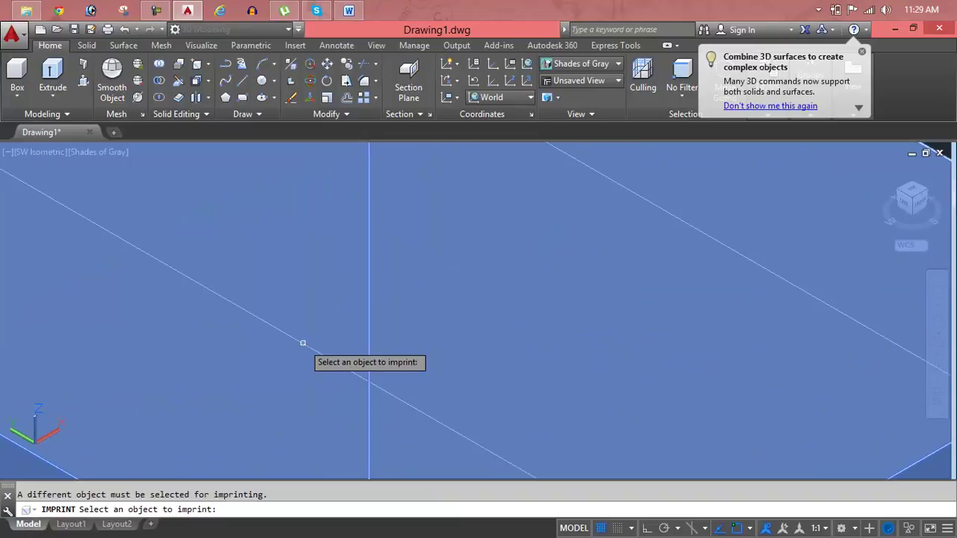
left_click(303, 343)
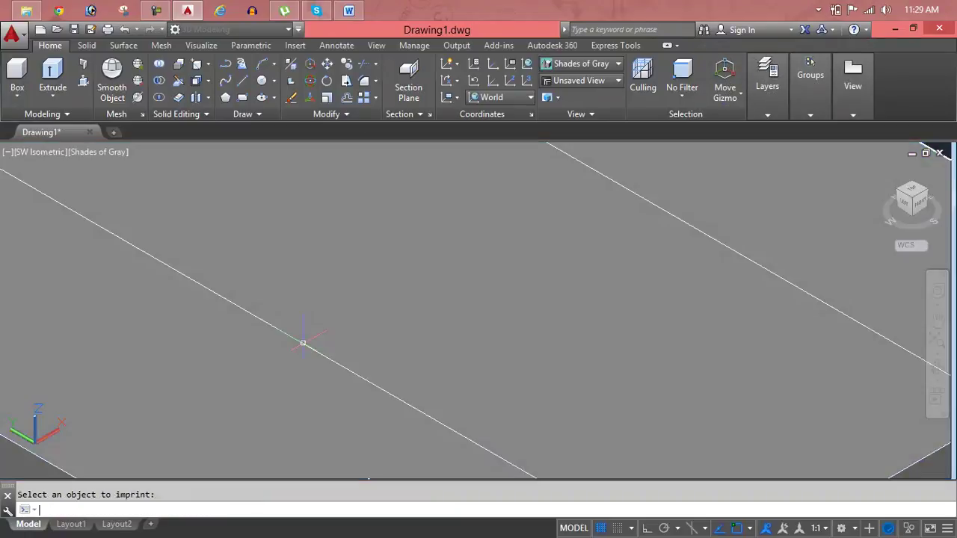
key("Escape")
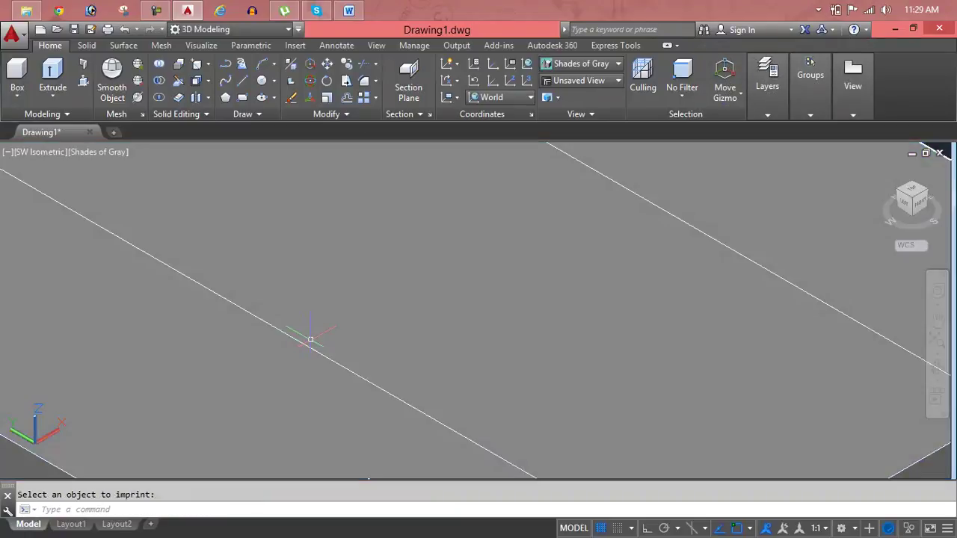
scroll(349, 319, "down", 4)
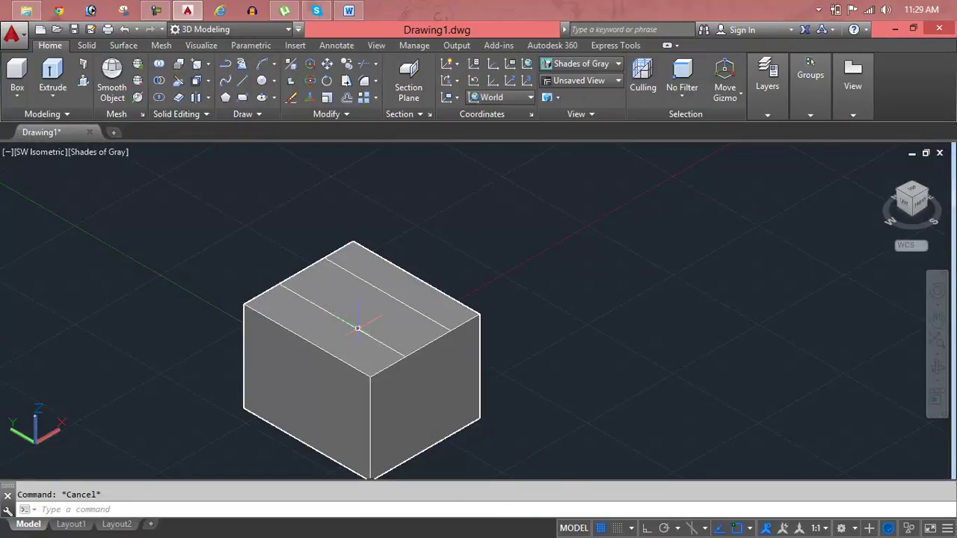
left_click(358, 329)
key("Escape")
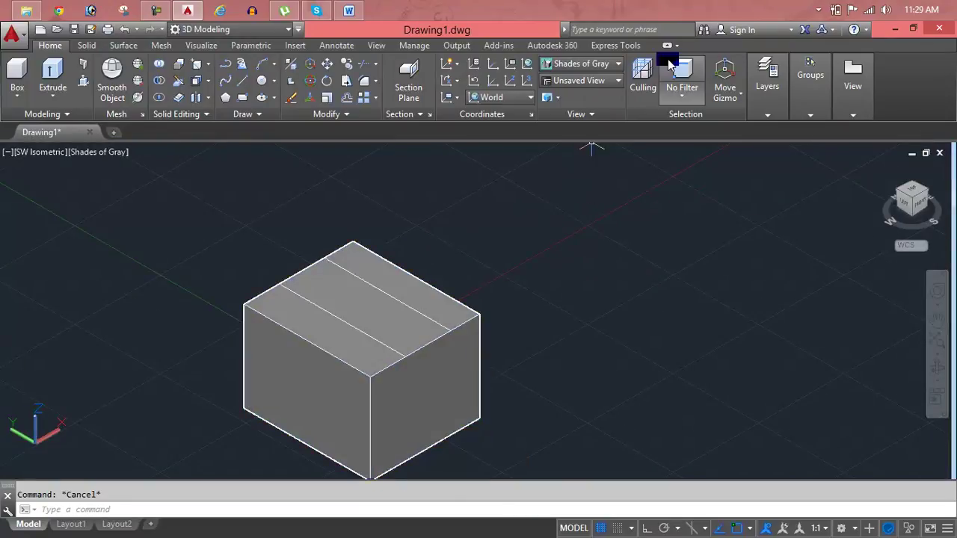
left_click(594, 68)
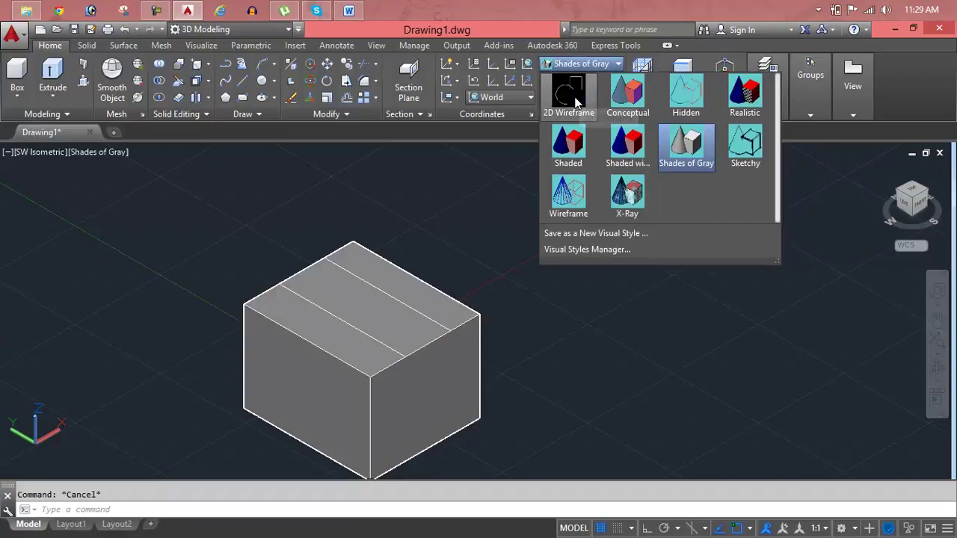
left_click(575, 96)
scroll(343, 282, "up", 4)
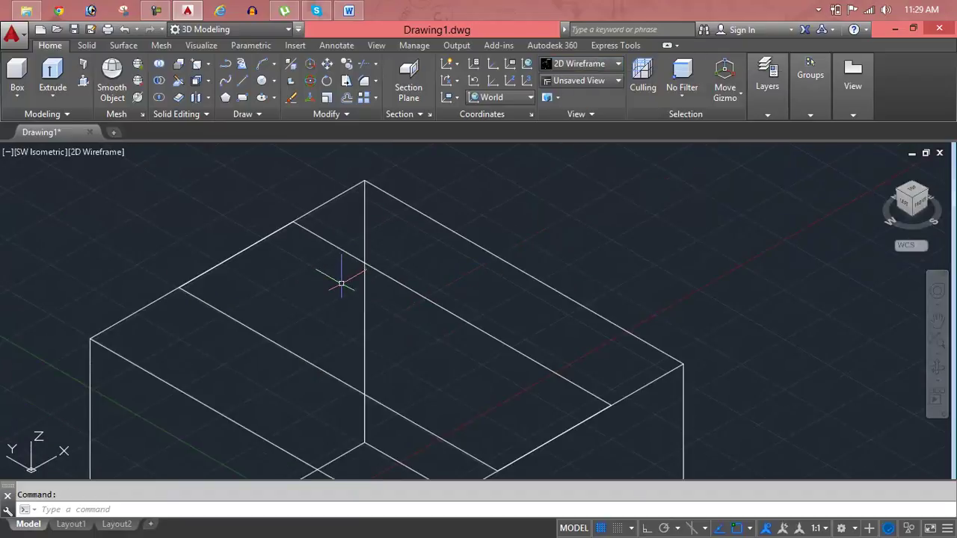
key("Escape")
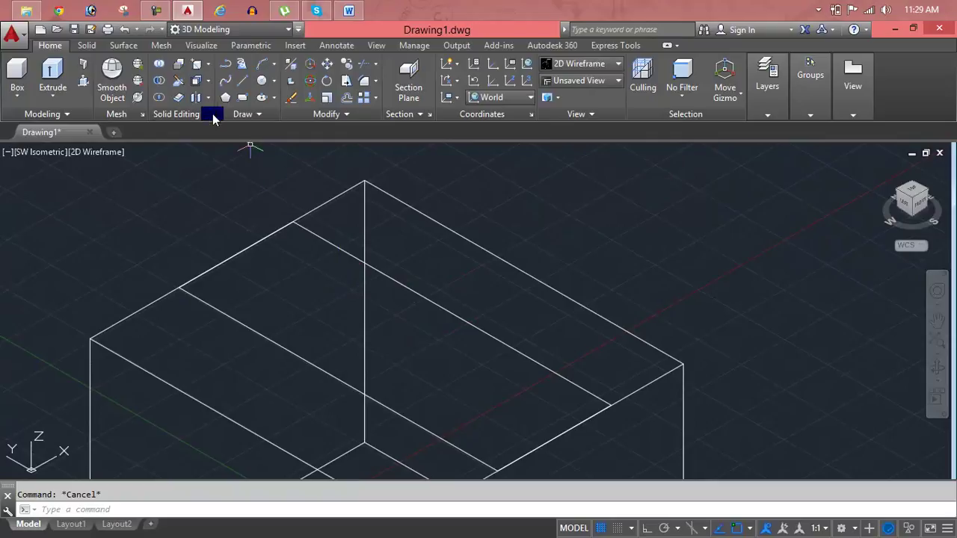
left_click(256, 332)
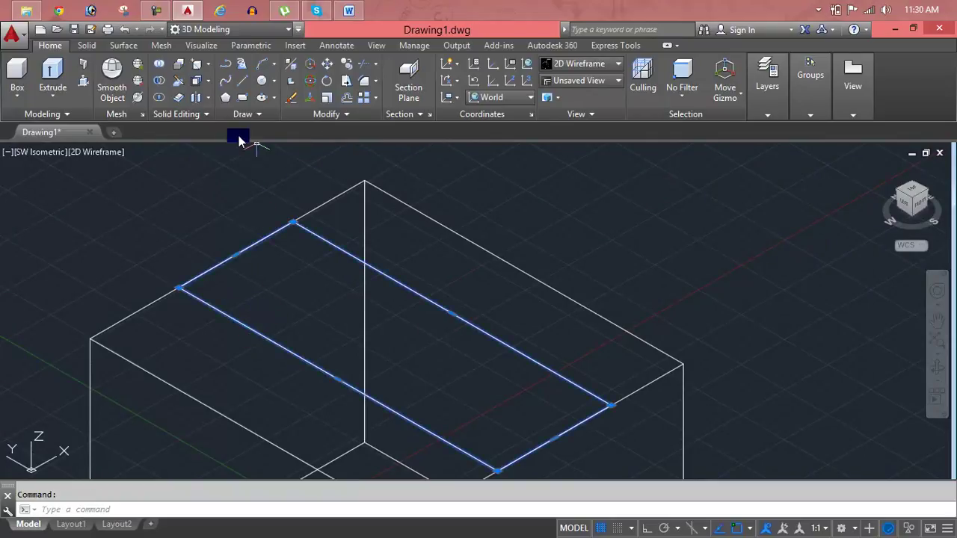
key("Escape")
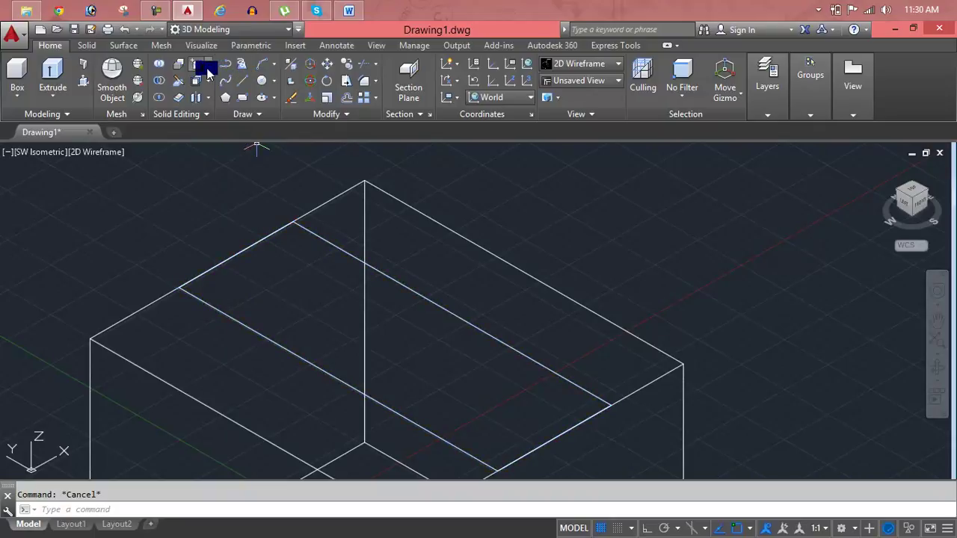
- Imprint the rectangle onto the box, answering Y to delete the source rectangle
left_click(202, 68)
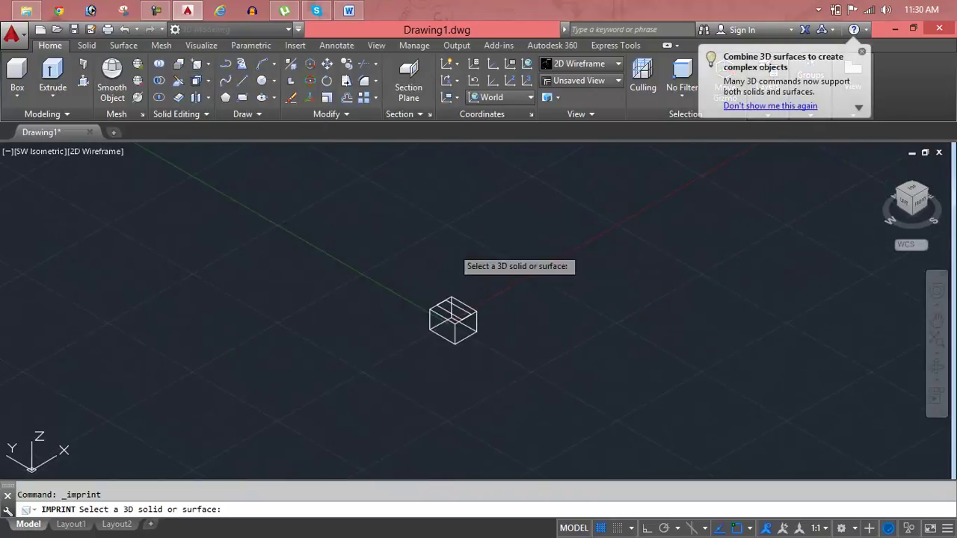
left_click(499, 303)
scroll(459, 329, "up", 5)
scroll(409, 284, "up", 2)
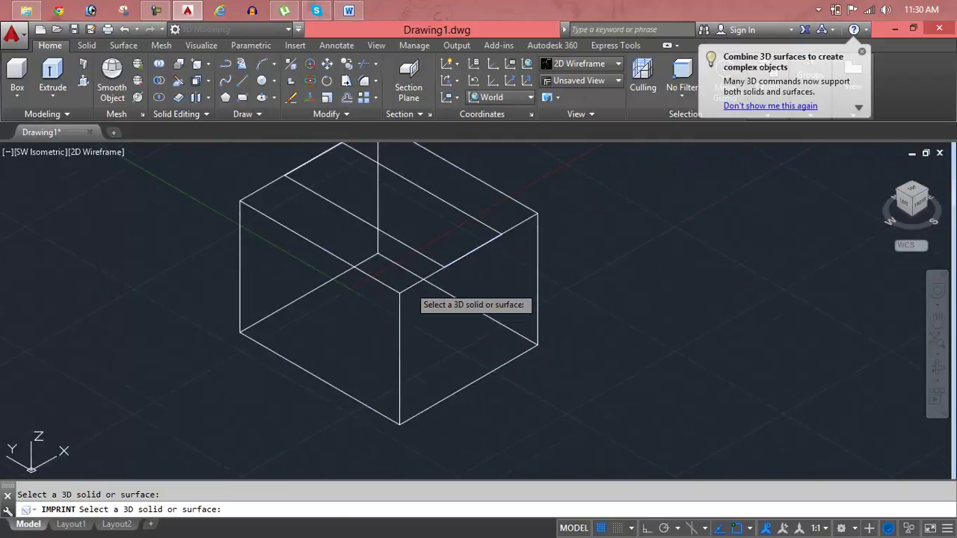
left_click(409, 286)
left_click(426, 256)
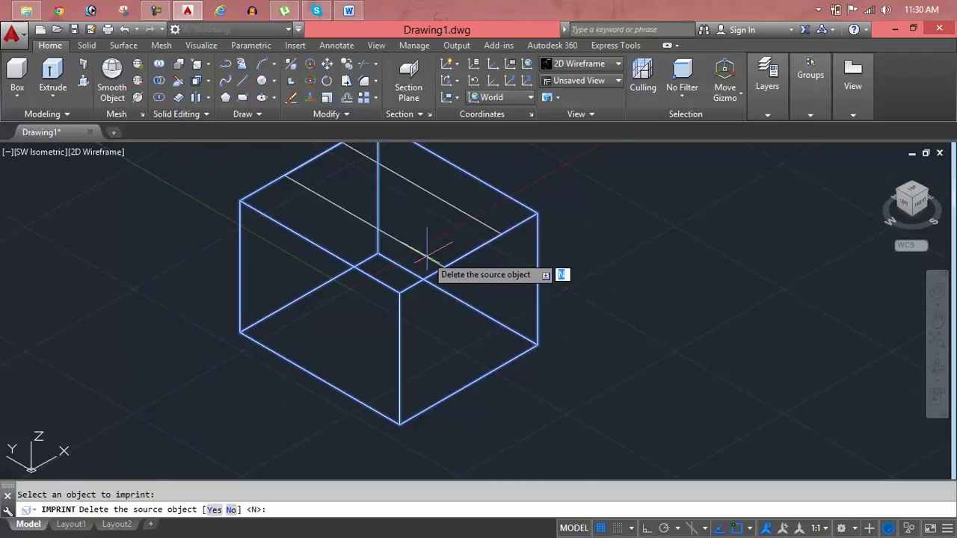
type("y")
key("Return")
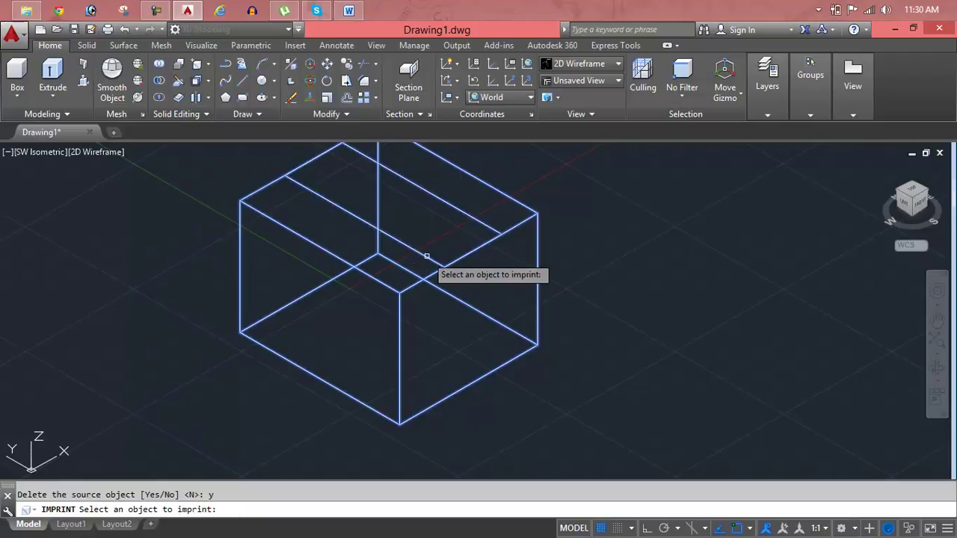
- Pan the view and switch the display back to Shades of Gray
scroll(410, 214, "down", 2)
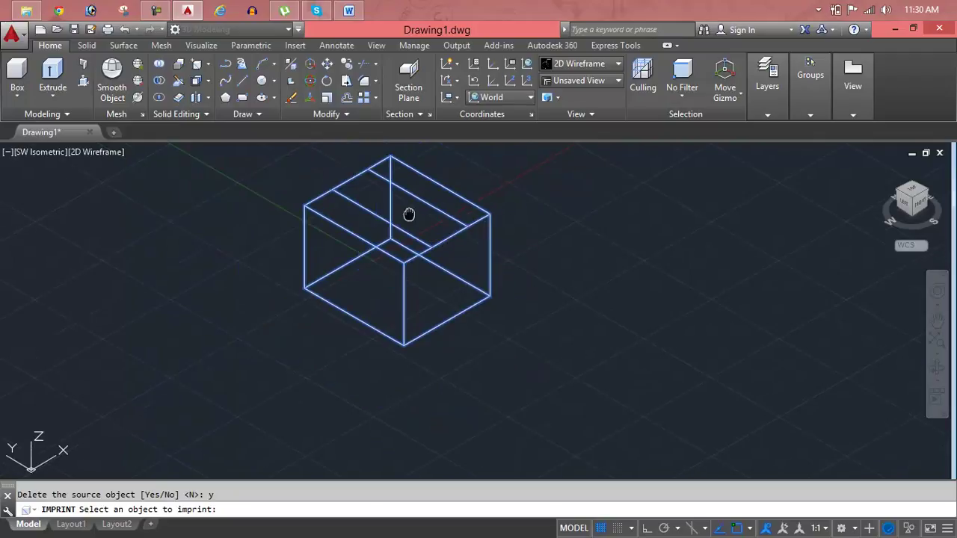
middle_click_drag(410, 214, 340, 258)
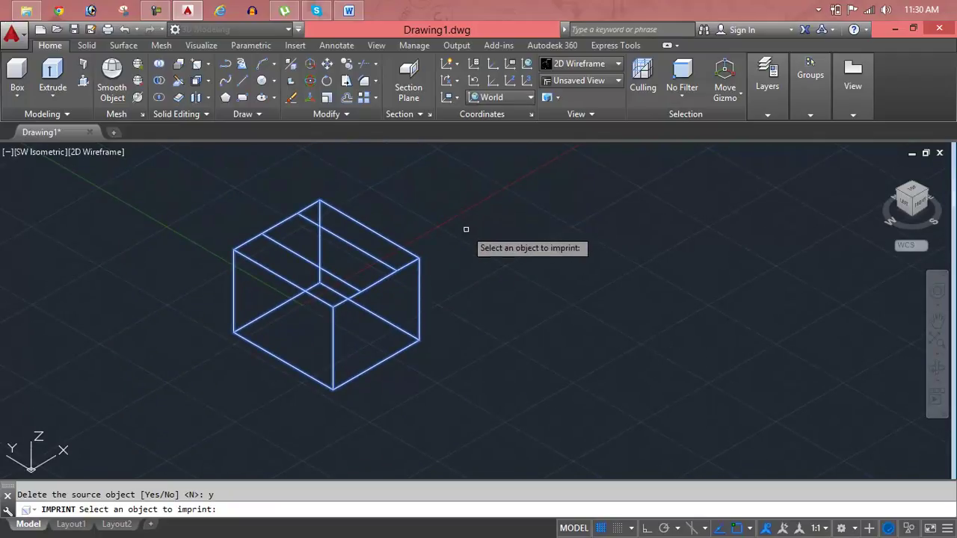
left_click(578, 81)
left_click(579, 81)
left_click(581, 65)
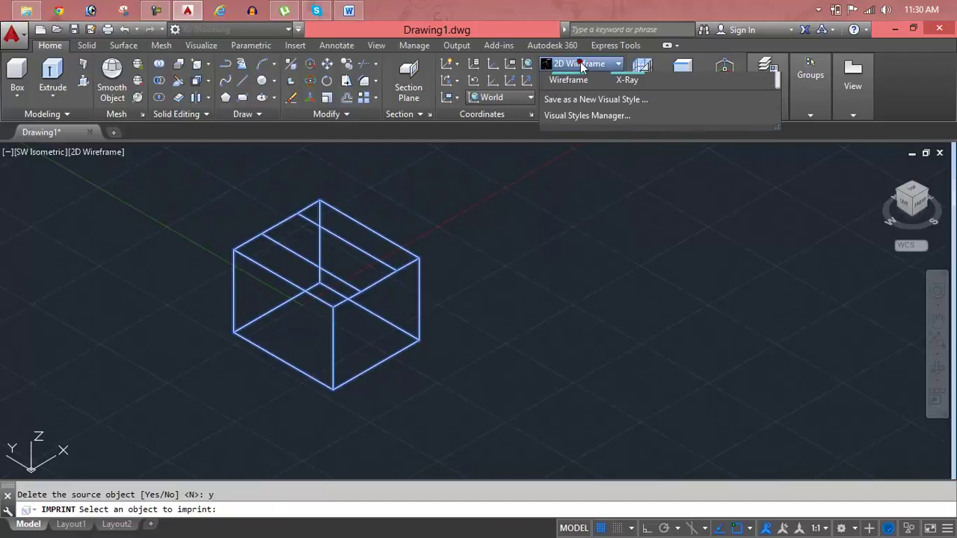
left_click(681, 135)
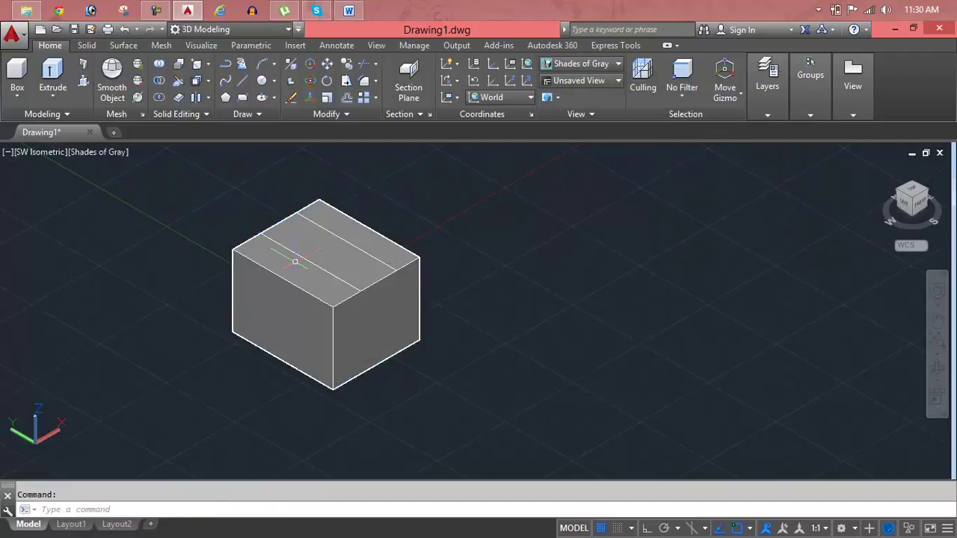
- Offset the imprinted middle strip of the top face upward by 1 into a raised block
key("Escape")
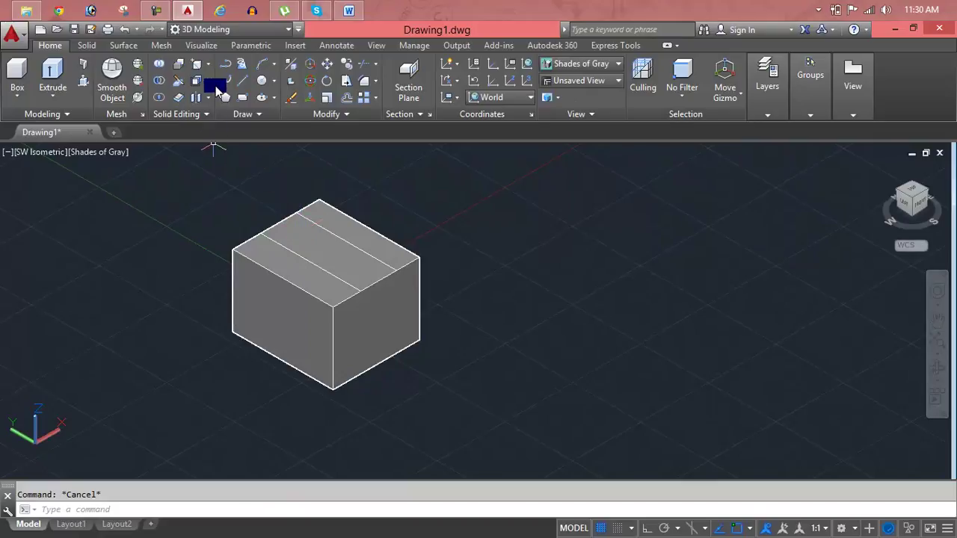
left_click(208, 81)
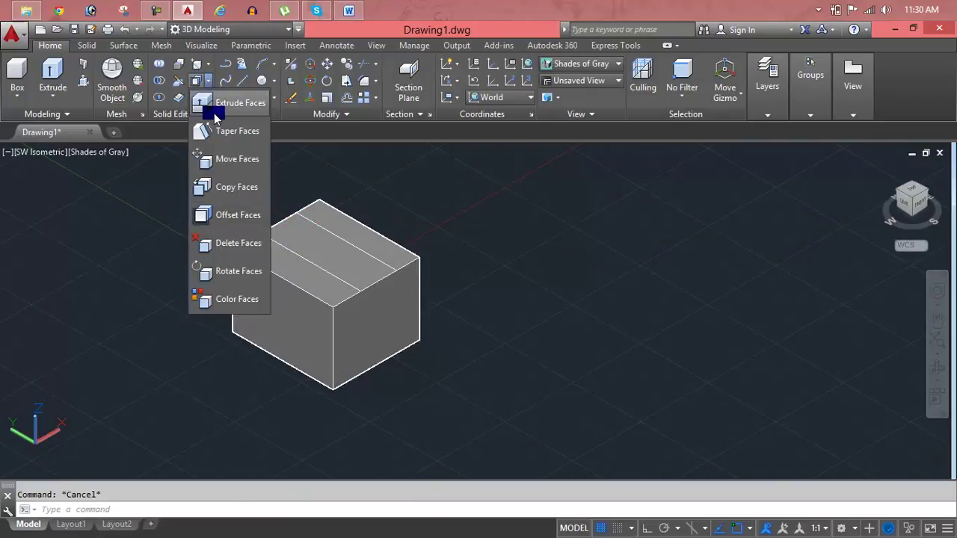
left_click(224, 215)
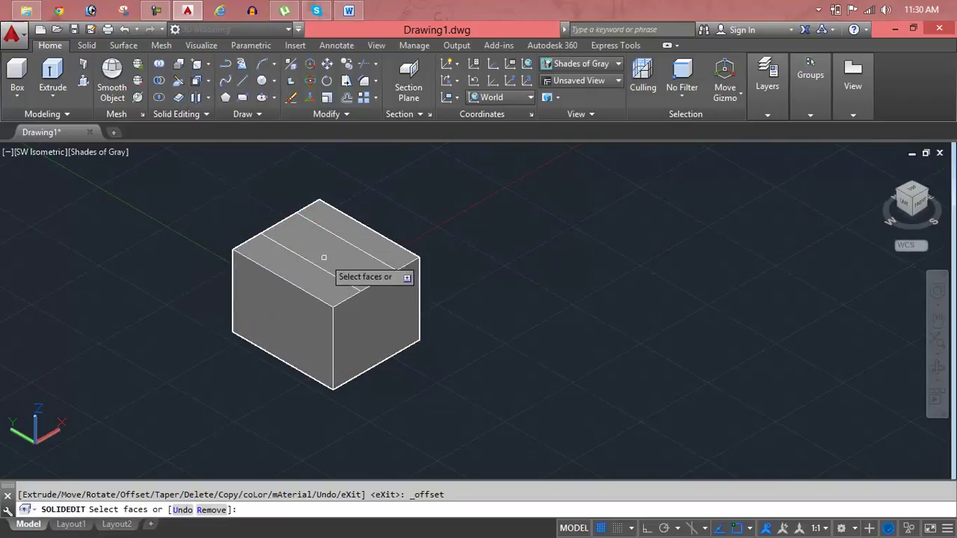
left_click(324, 258)
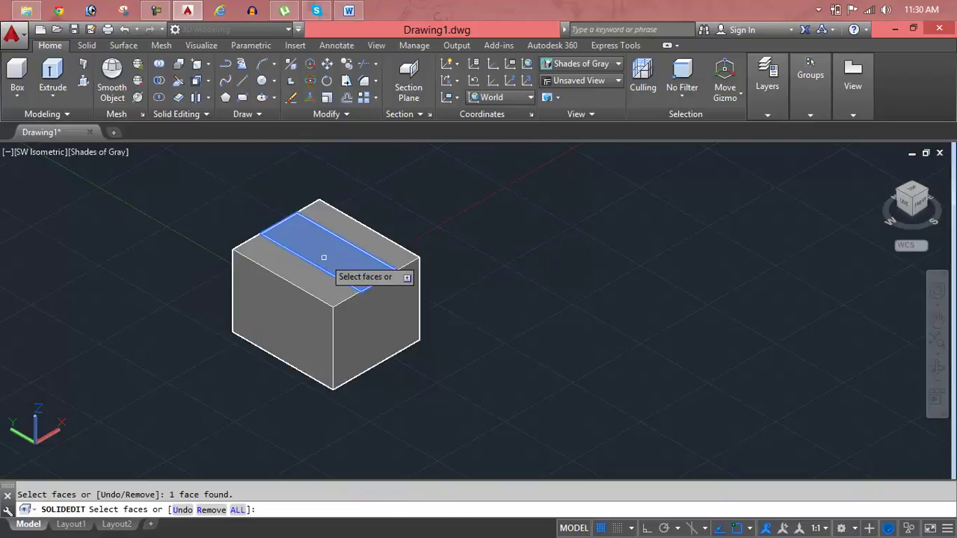
key("Return")
left_click(322, 258)
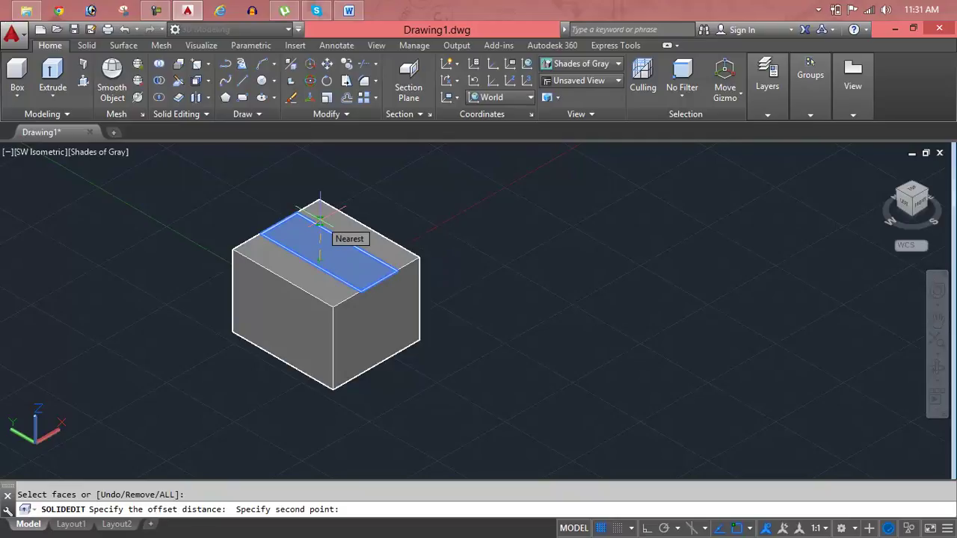
type("1")
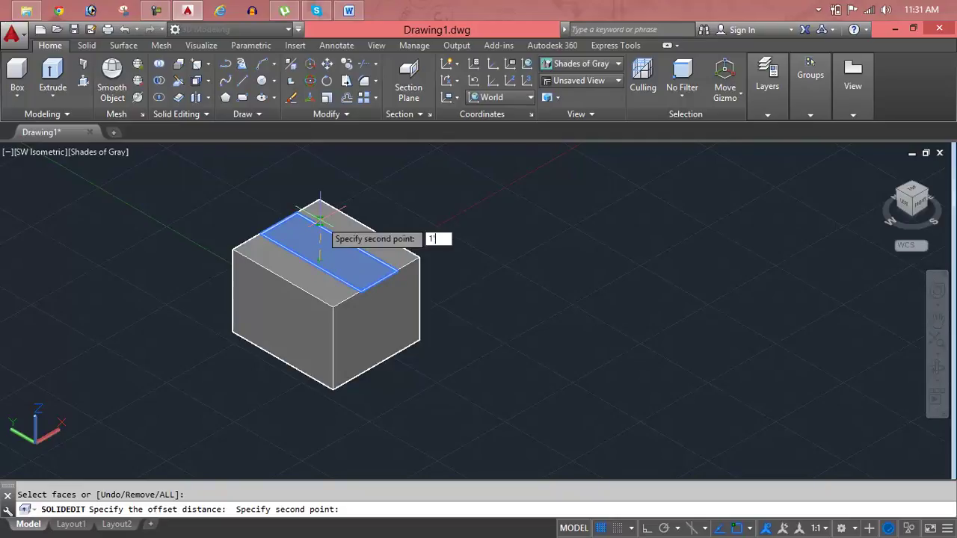
key("Return")
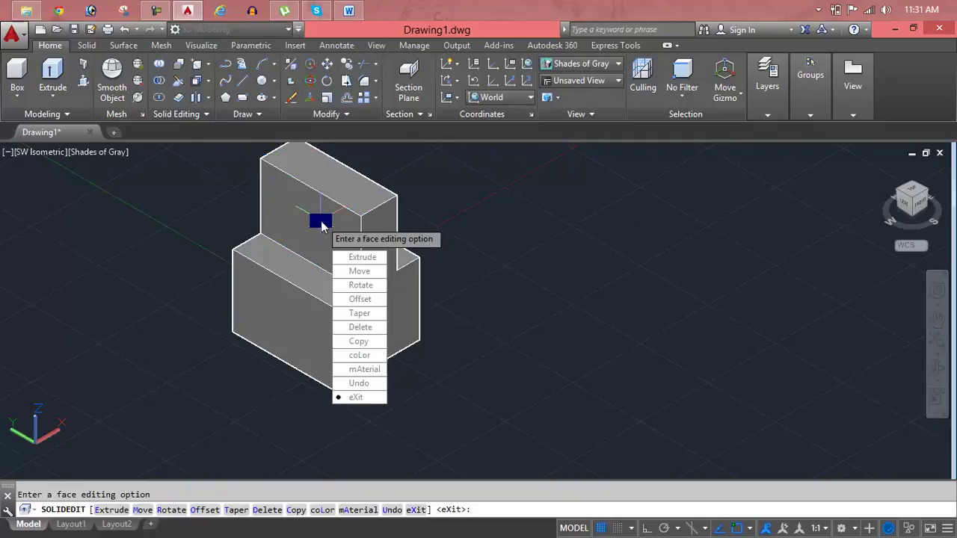
key("Return")
key("Return")
scroll(332, 243, "down", 3)
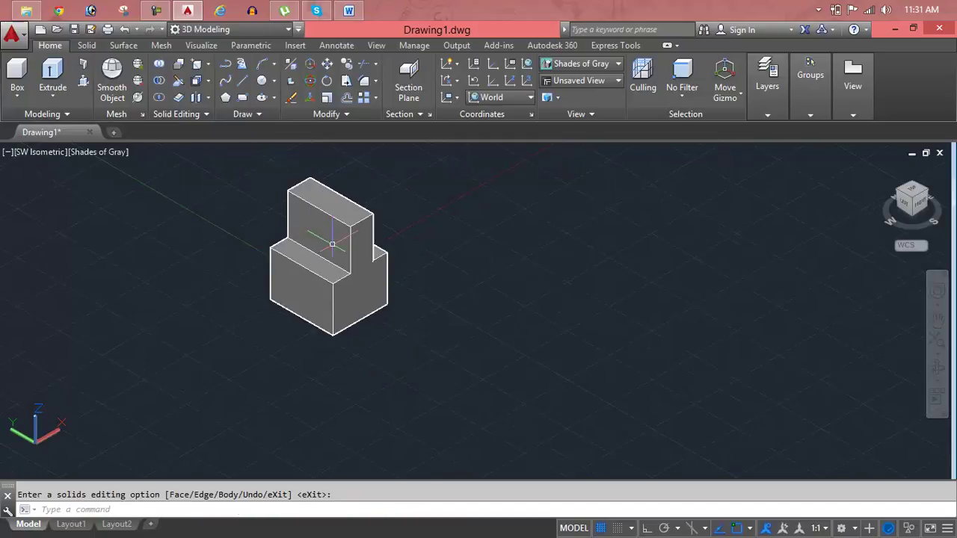
middle_click_drag(333, 244, 300, 263)
key("Return")
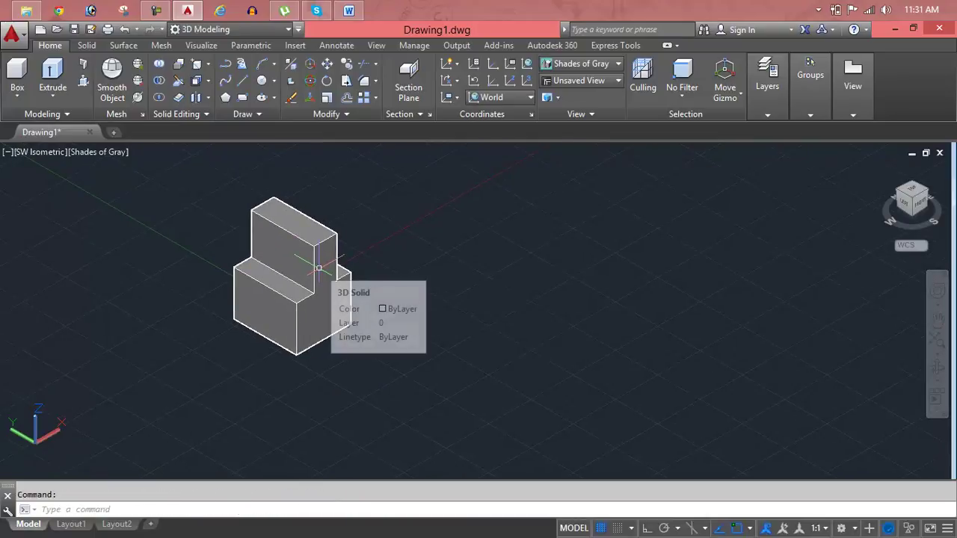
mouse_move(319, 267)
middle_mouse_down("shift")
mouse_move(223, 286)
mouse_move(241, 292)
mouse_move(248, 267)
mouse_move(246, 280)
mouse_move(412, 292)
mouse_move(433, 304)
middle_mouse_up("shift")
key("Escape")
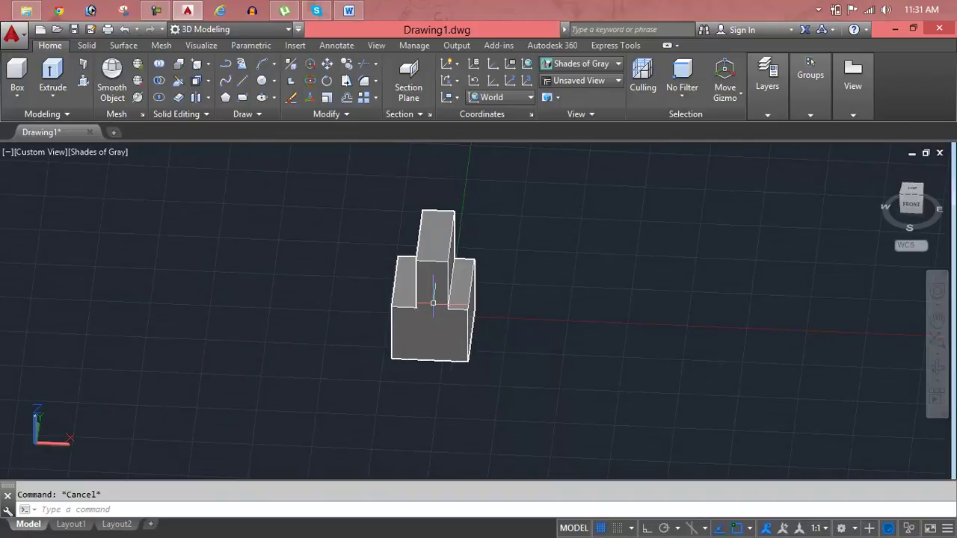
scroll(433, 303, "up", 2)
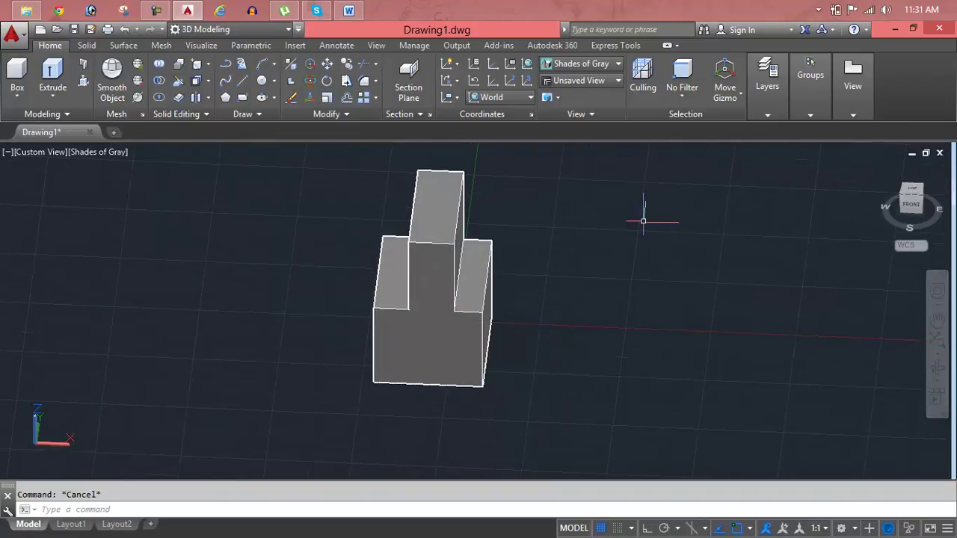
mouse_move(907, 171)
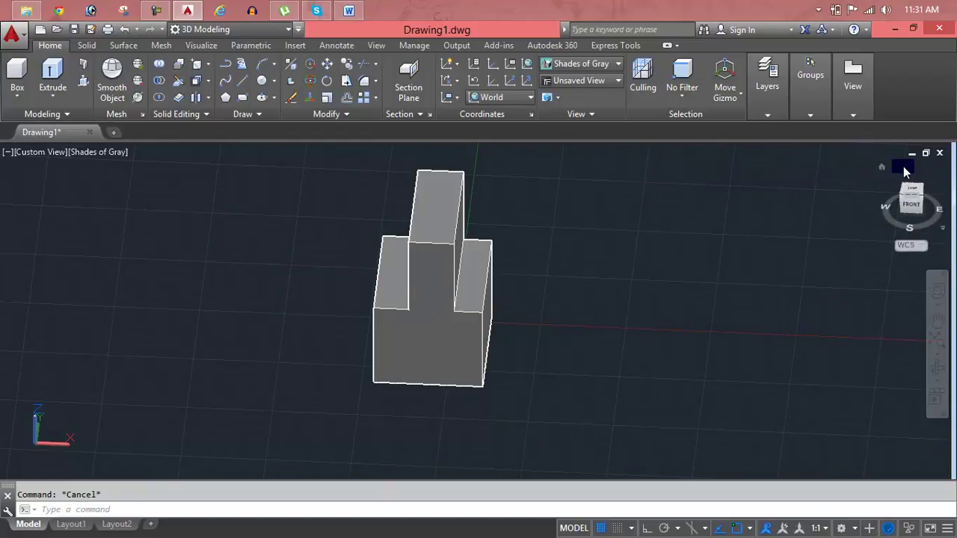
left_click(882, 166)
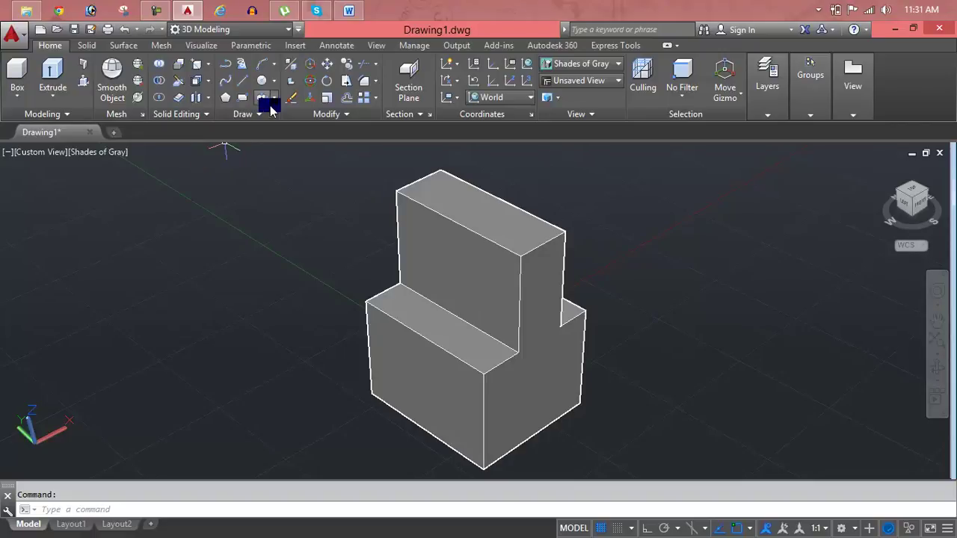
left_click(206, 82)
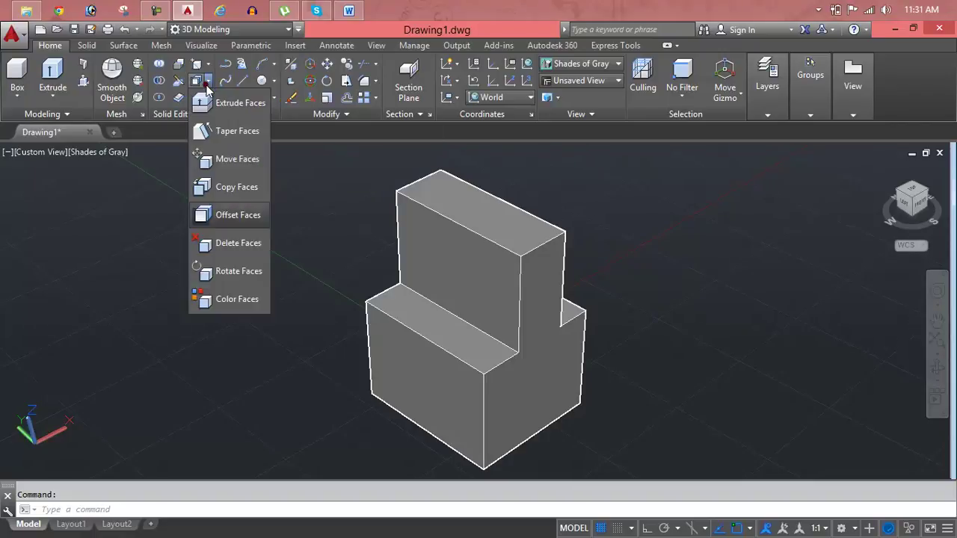
left_click(236, 251)
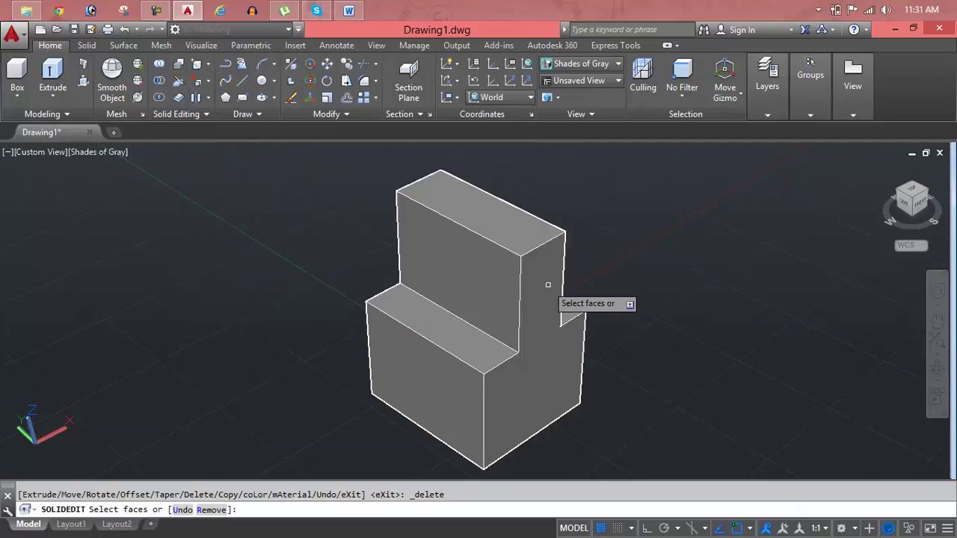
left_click(503, 237)
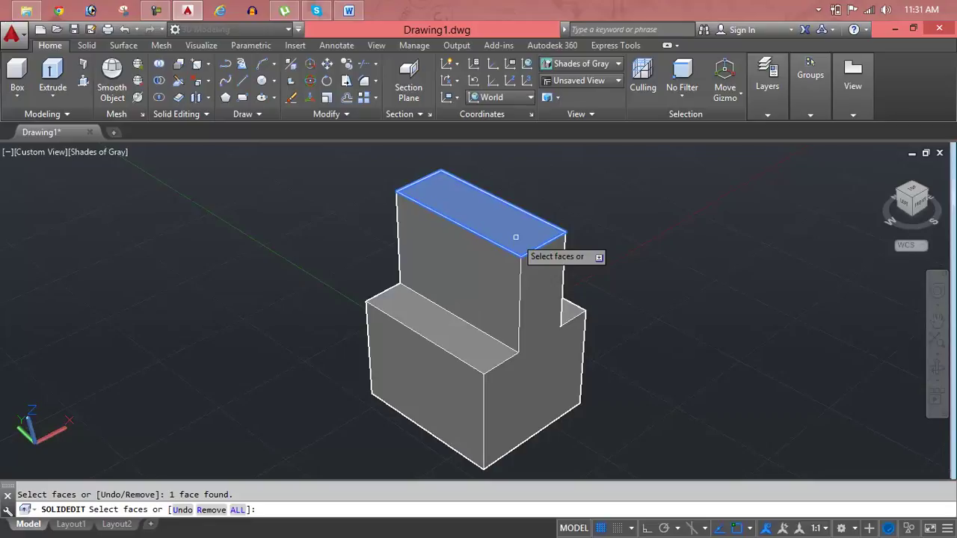
key("Return")
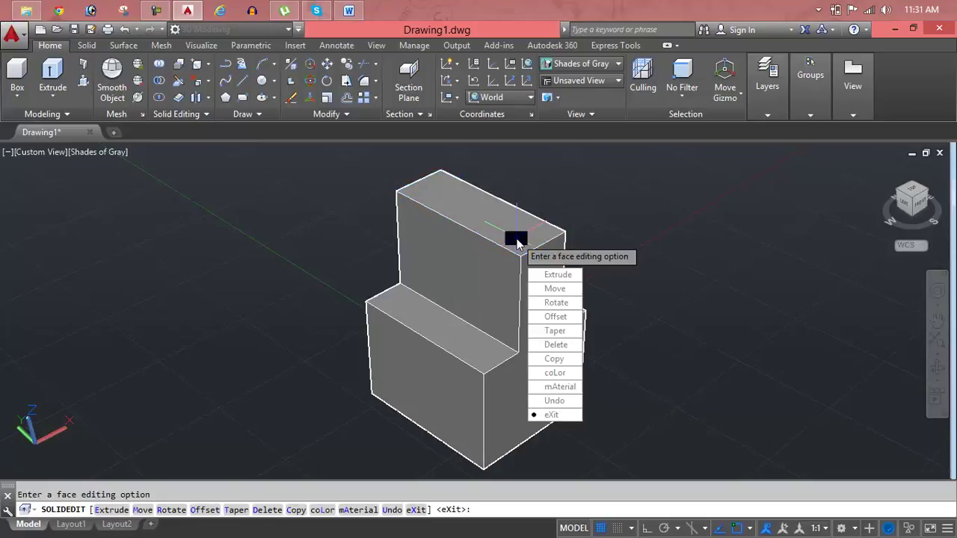
key("Return")
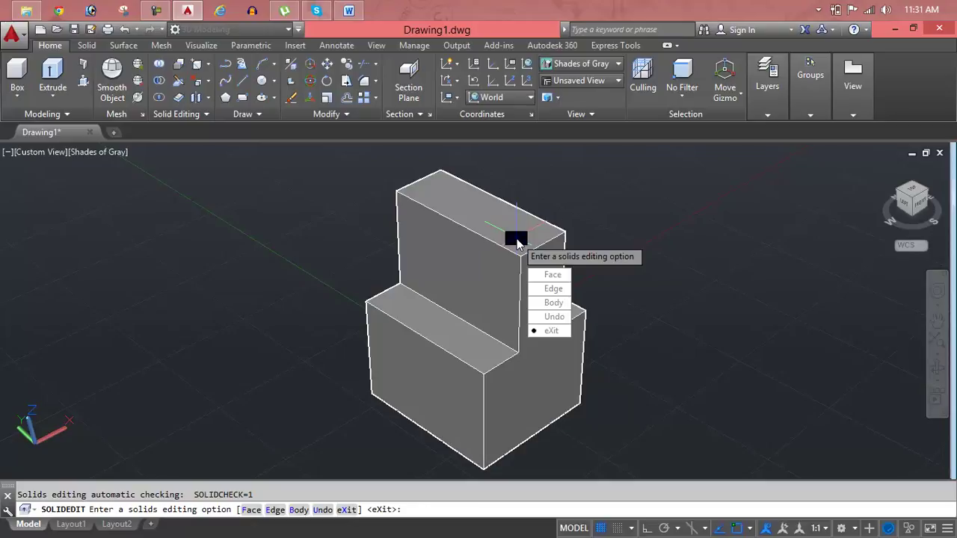
key("Return")
left_click(513, 239)
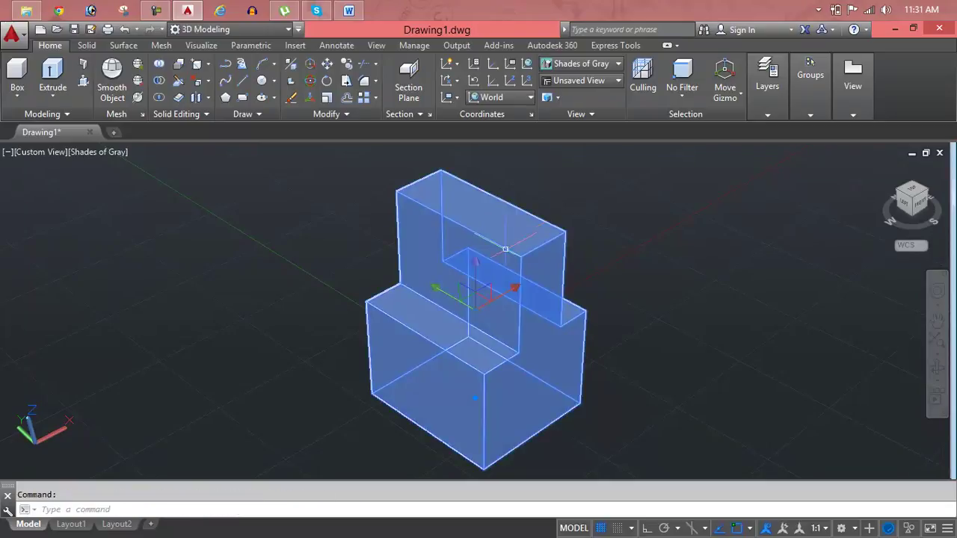
- Zoom and orbit around the stepped solid to view it from the front
scroll(518, 400, "down", 1)
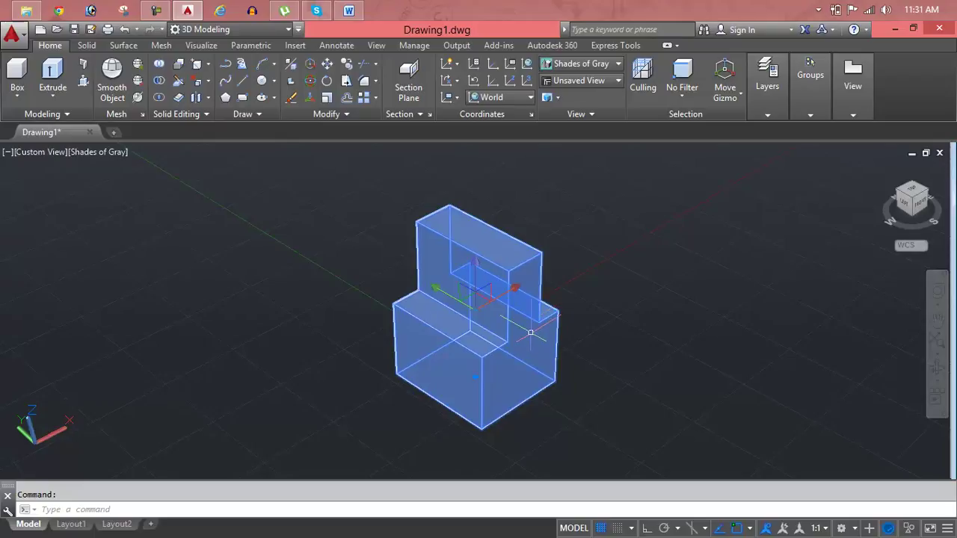
middle_click_drag(531, 333, 391, 335, "shift")
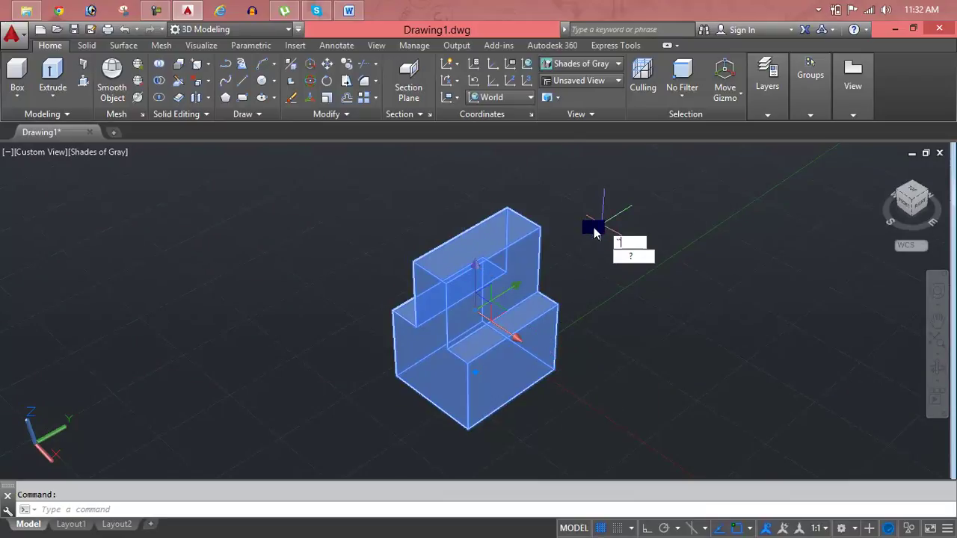
key("Escape")
scroll(551, 258, "down", 2)
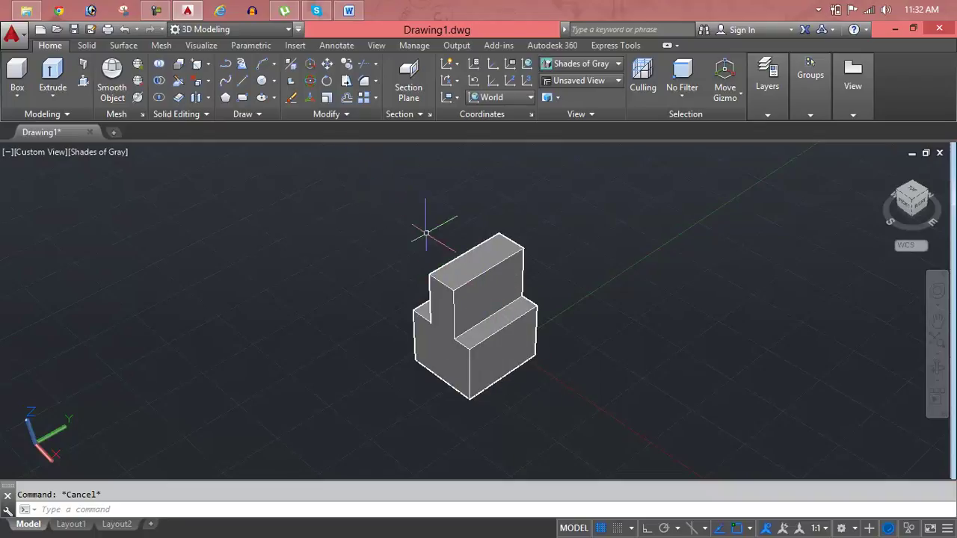
left_click(208, 99)
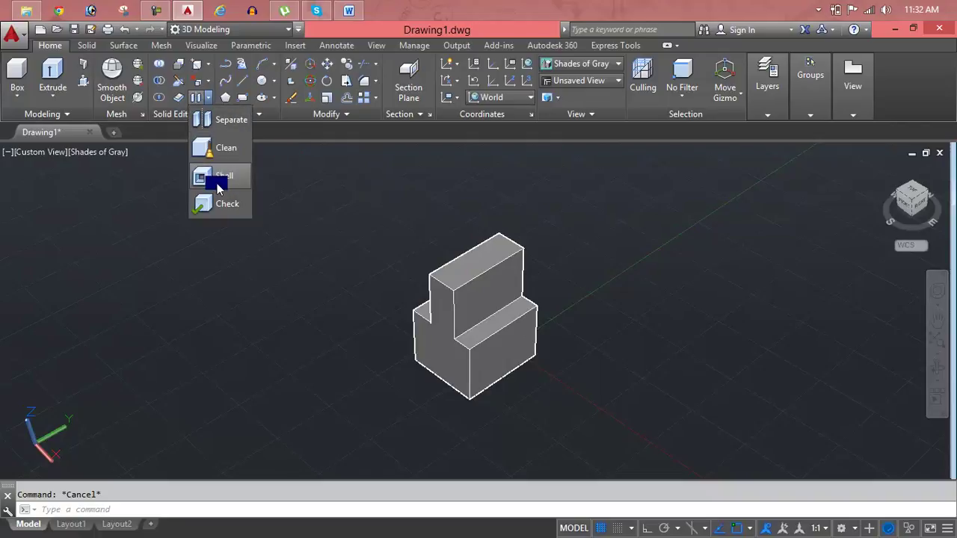
left_click(489, 293)
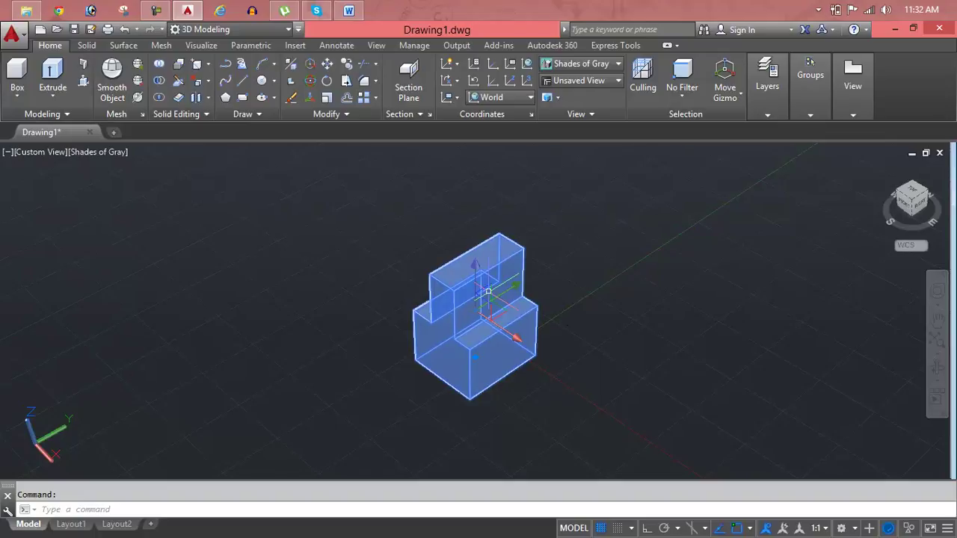
middle_click_drag(488, 292, 463, 241, "shift")
key("Escape")
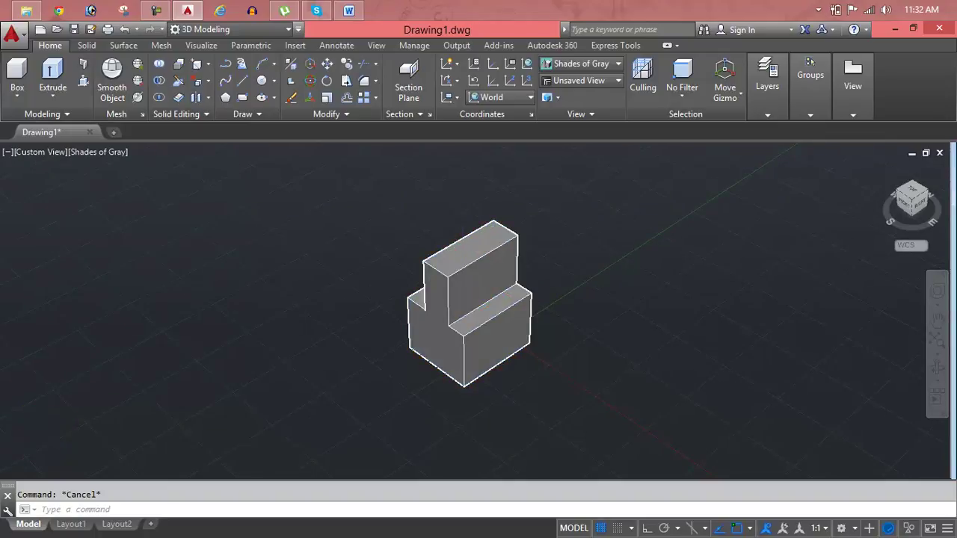
scroll(462, 241, "up", 3)
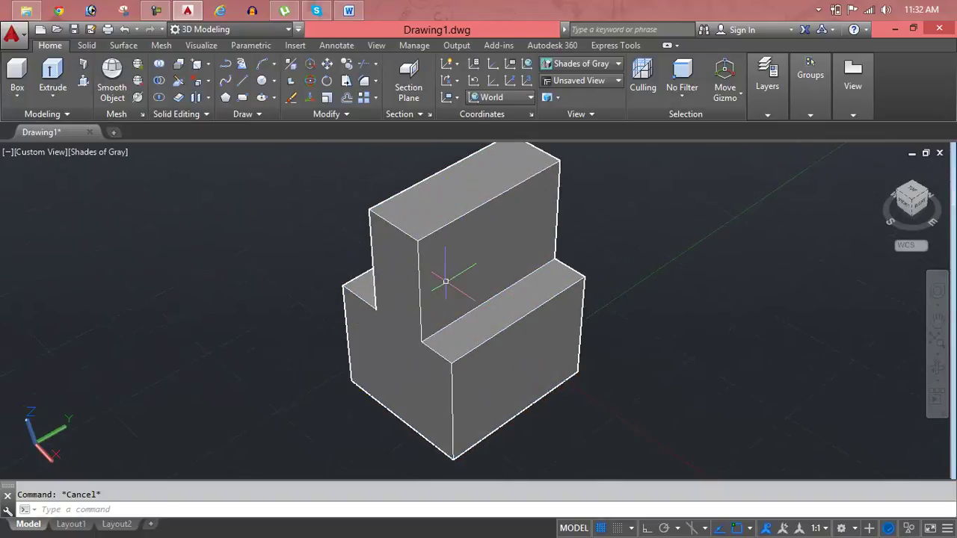
mouse_move(445, 282)
middle_mouse_down("shift")
mouse_move(444, 305)
mouse_move(442, 292)
middle_mouse_up("shift")
left_click(452, 275)
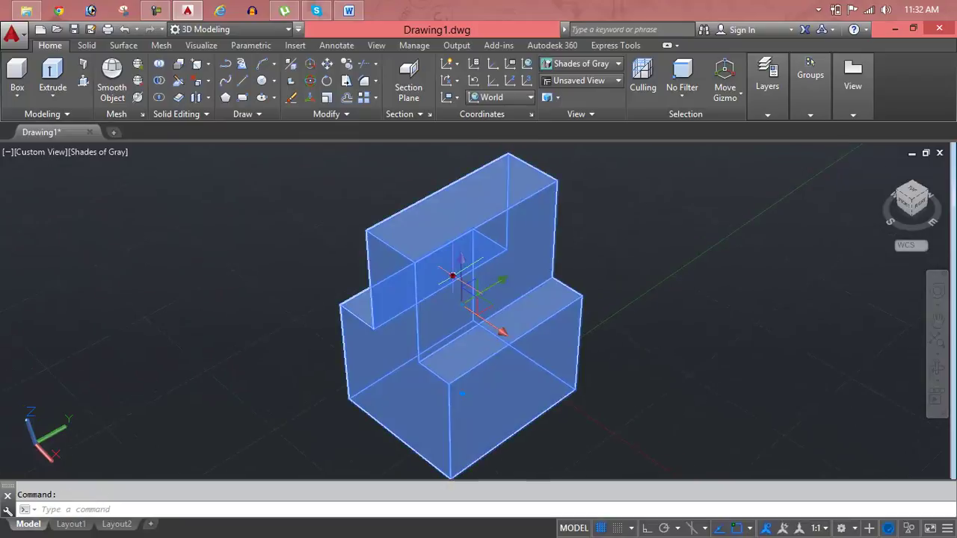
key("Escape")
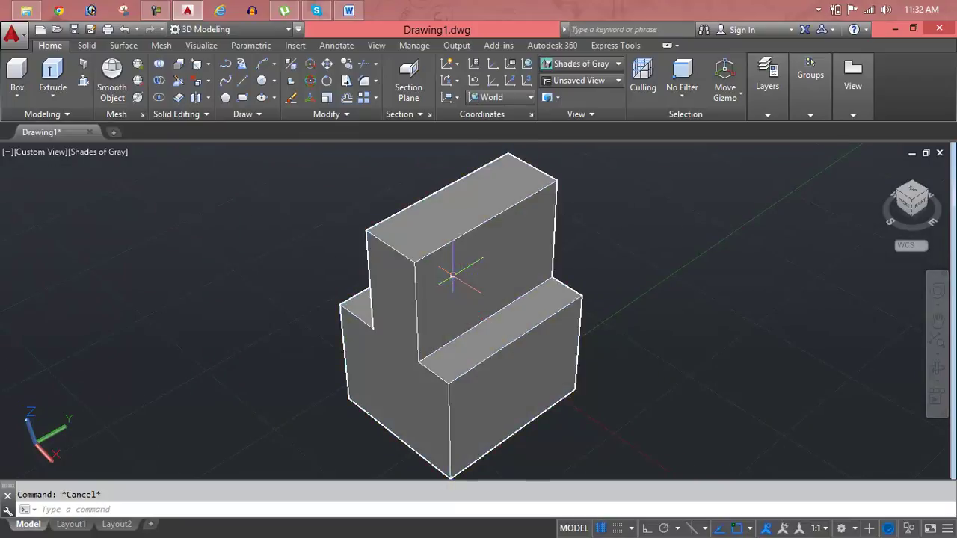
mouse_move(453, 275)
middle_mouse_down("shift")
mouse_move(513, 274)
mouse_move(527, 247)
mouse_move(519, 235)
middle_mouse_up("shift")
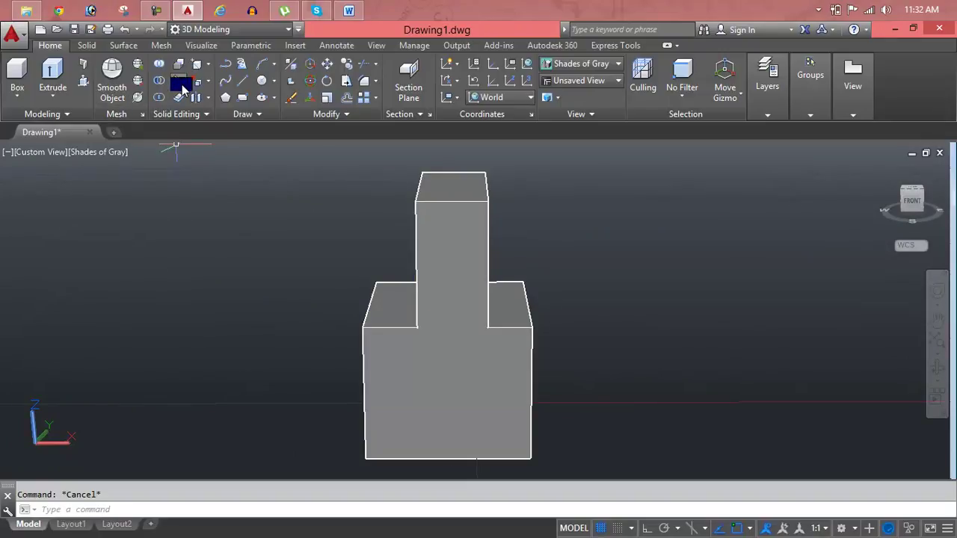
- Rotate the solid's front face 45° about the axis along its bottom edge
left_click(209, 82)
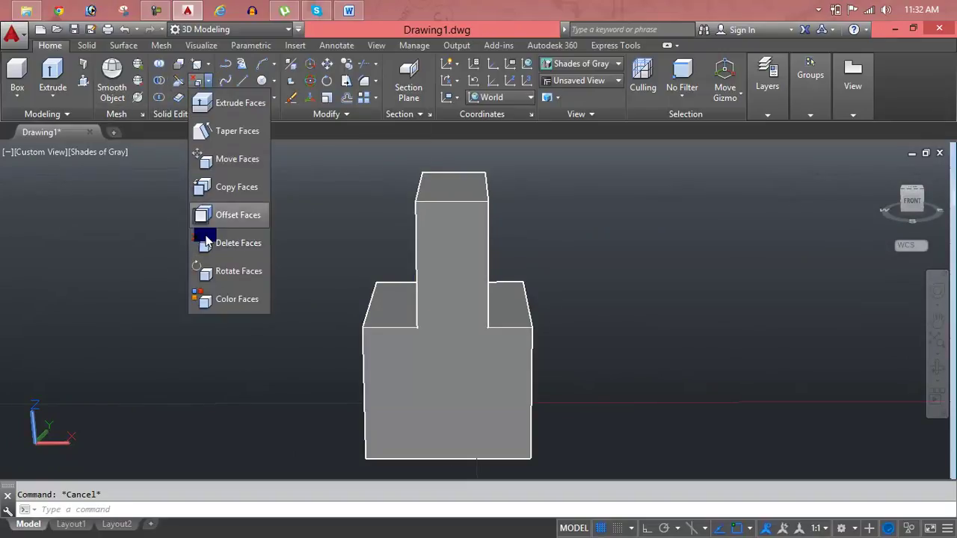
left_click(221, 283)
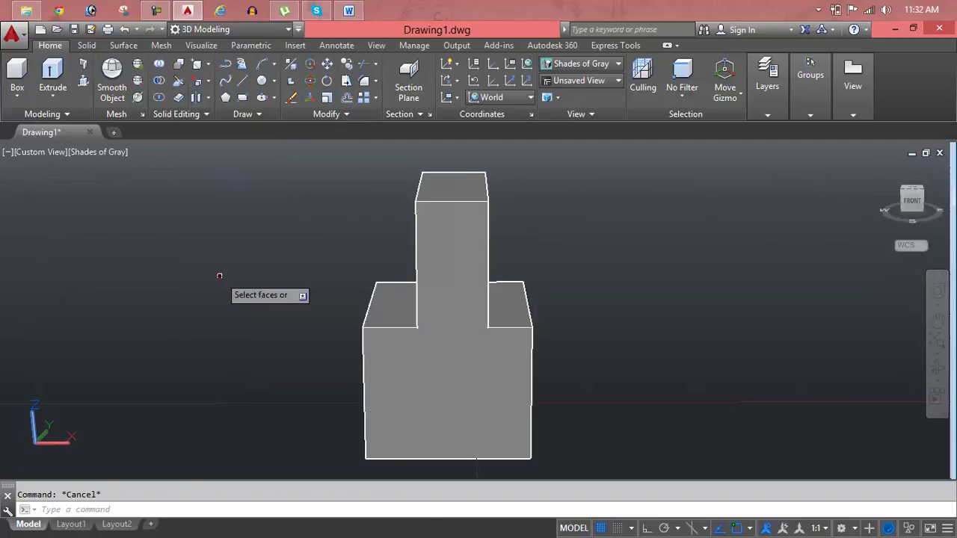
left_click(456, 391)
key("Return")
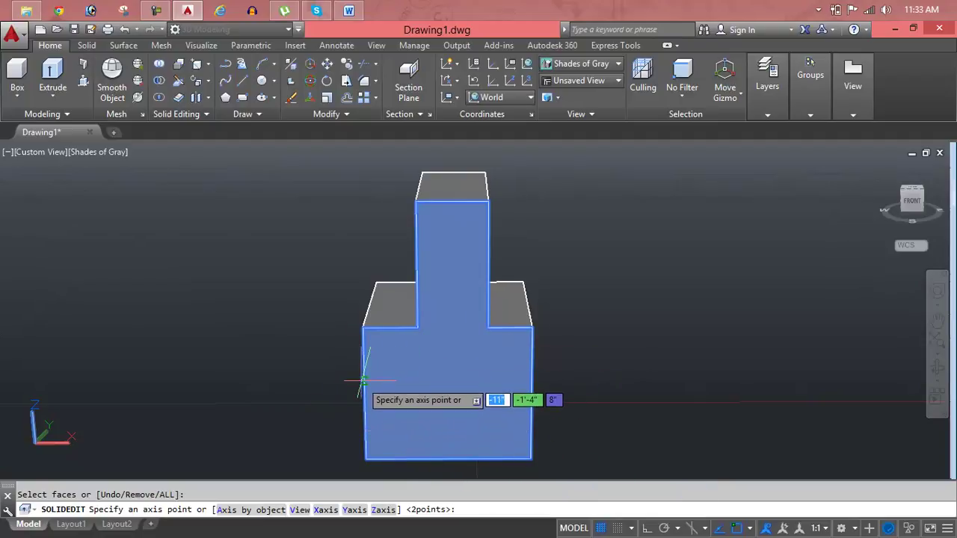
left_click(365, 458)
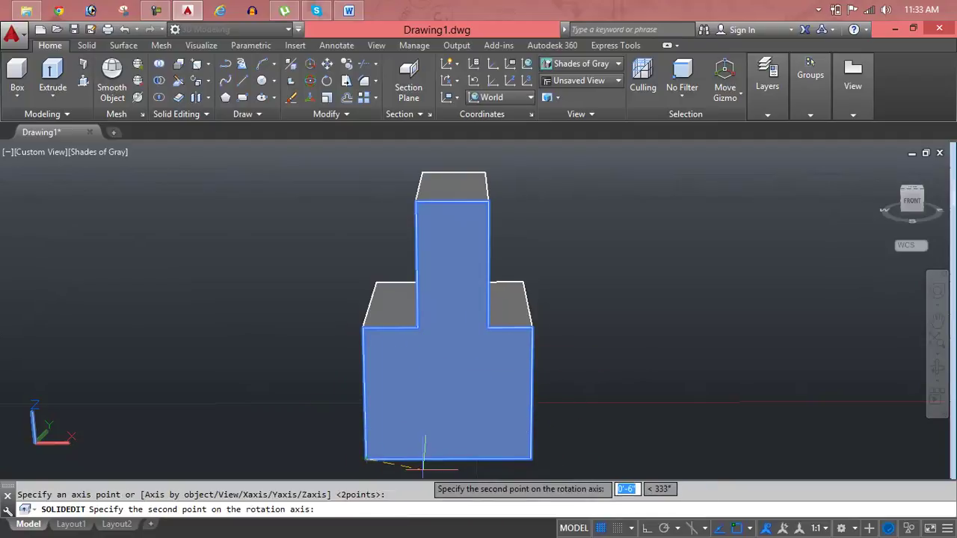
left_click(529, 458)
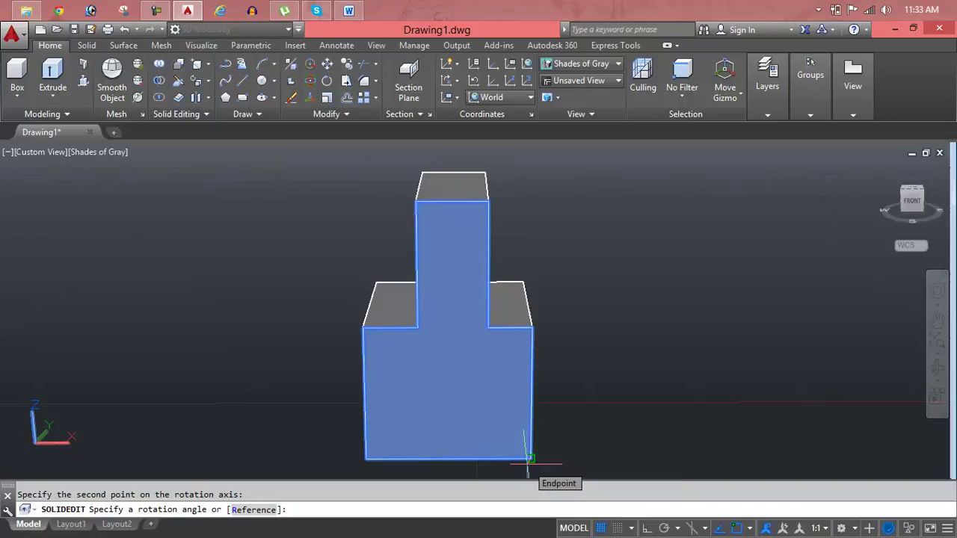
type("10")
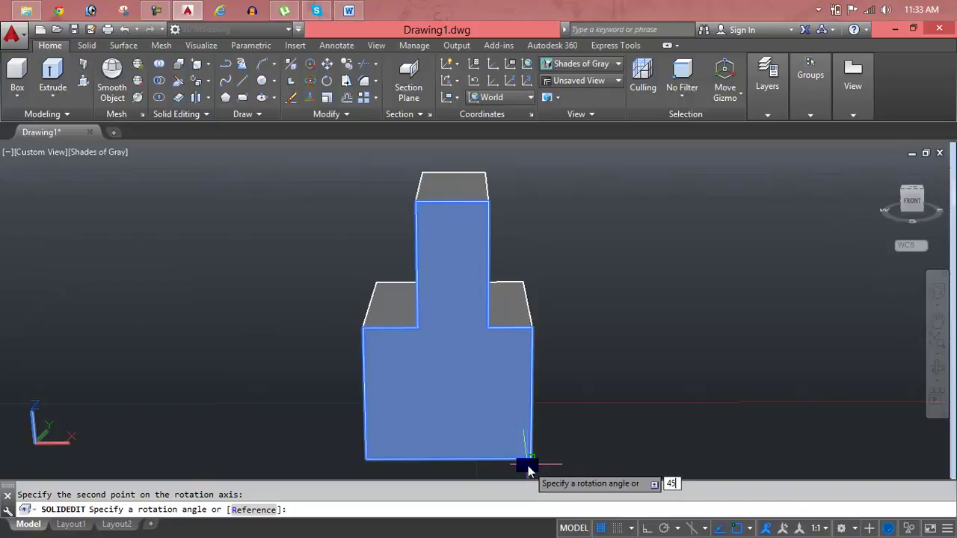
key("Return")
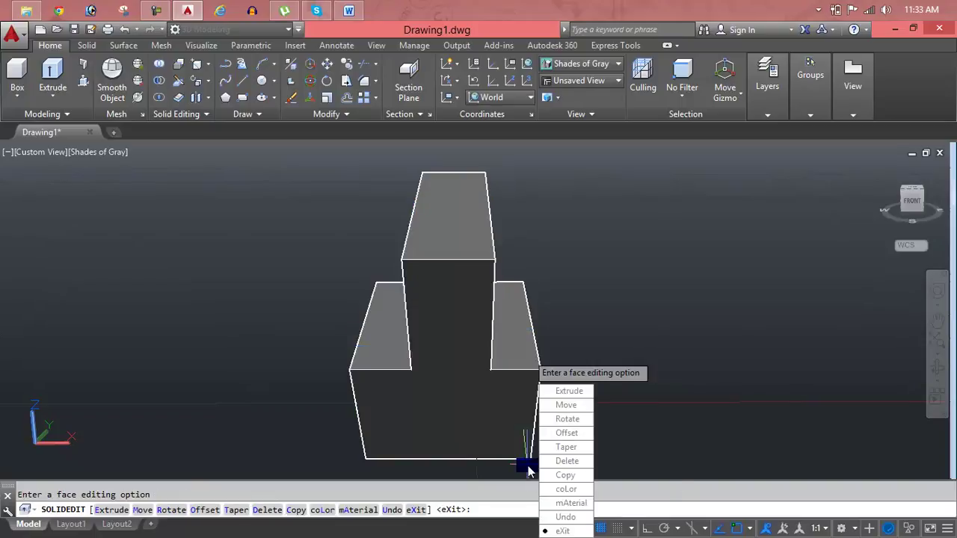
key("Return")
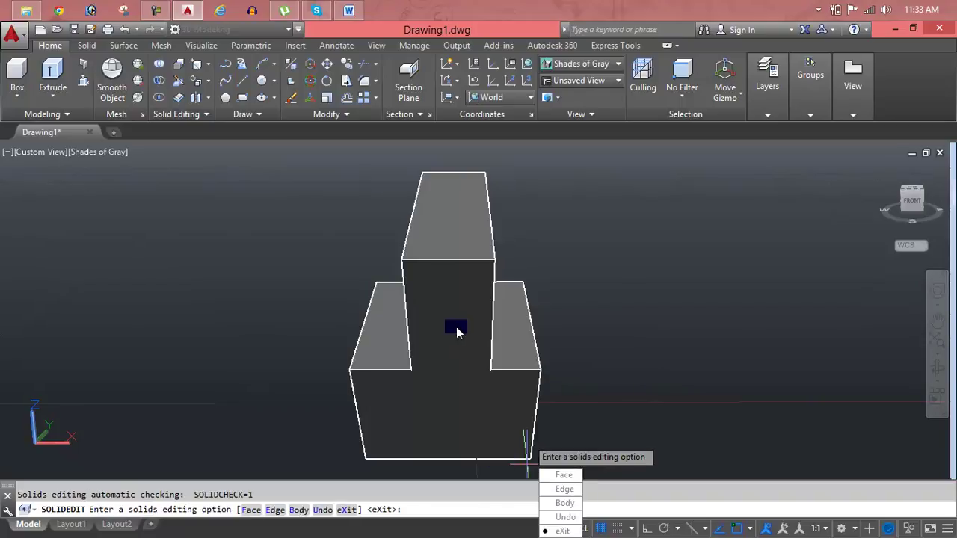
key("Return")
scroll(523, 453, "down", 3)
- Orbit the view around to the side of the solid to expose its slanted profile
middle_click_drag(505, 427, 416, 376, "shift")
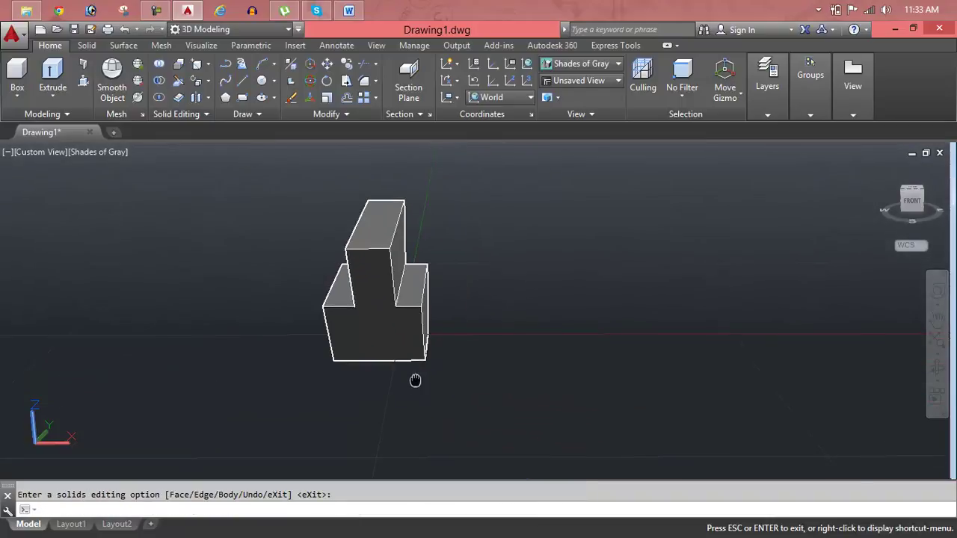
key("Escape")
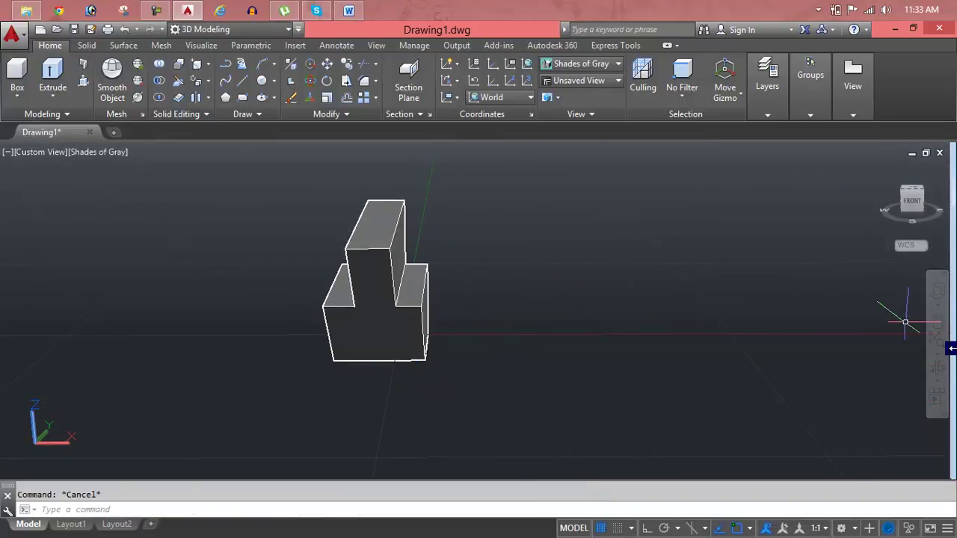
left_click(937, 366)
mouse_move(454, 353)
left_mouse_down()
mouse_move(346, 364)
mouse_move(305, 348)
mouse_move(367, 337)
mouse_move(500, 349)
mouse_move(438, 370)
left_mouse_up()
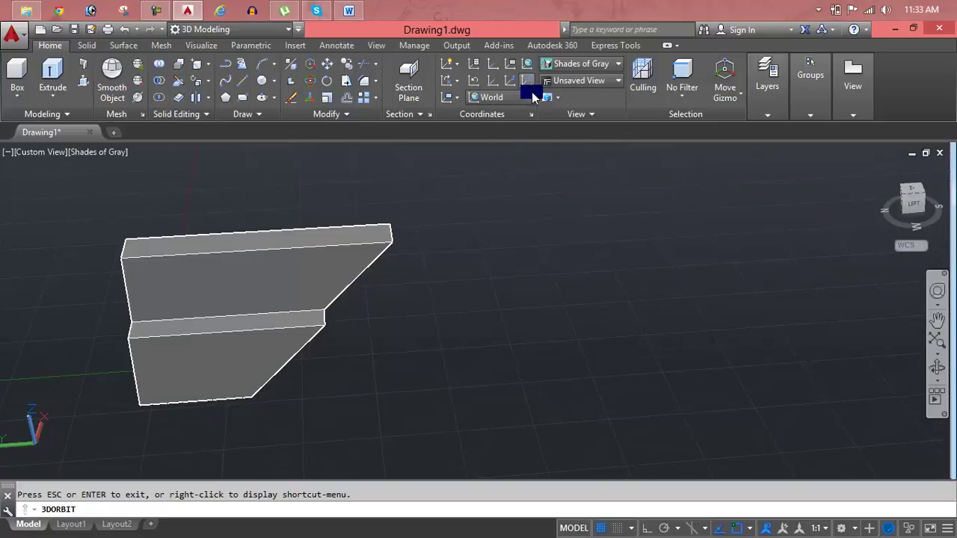
key("Escape")
left_click(41, 152)
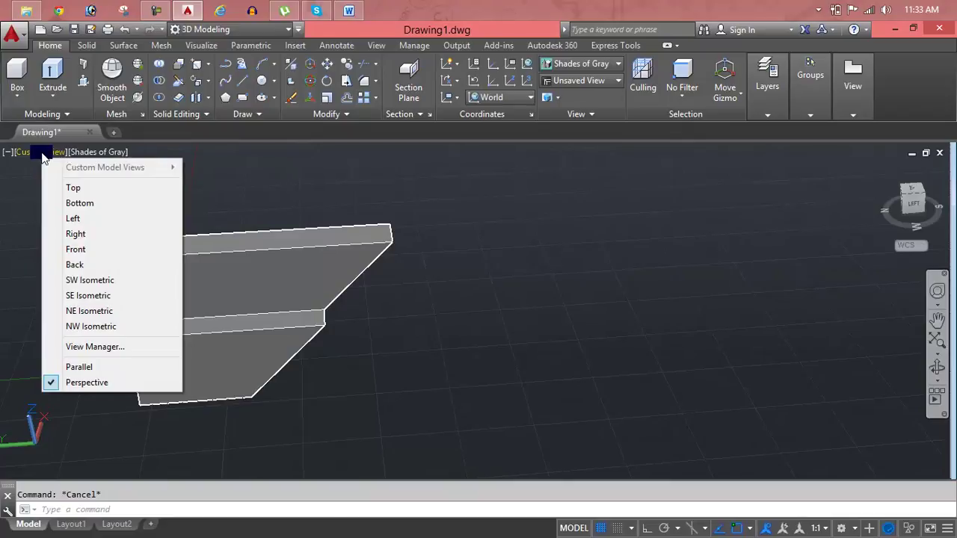
- Switch through Top and Bottom to the Left view, then zoom and pan to frame the profile
left_click(64, 187)
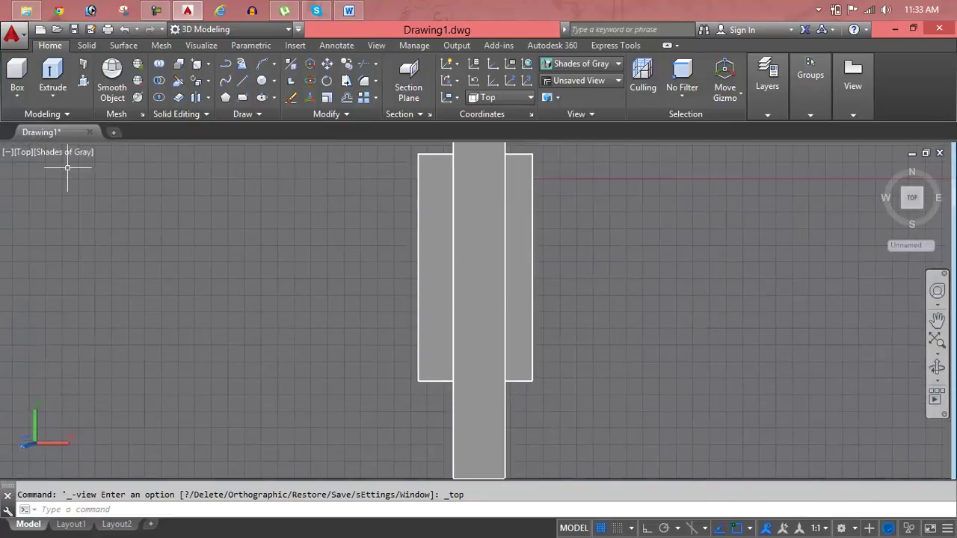
left_click(23, 152)
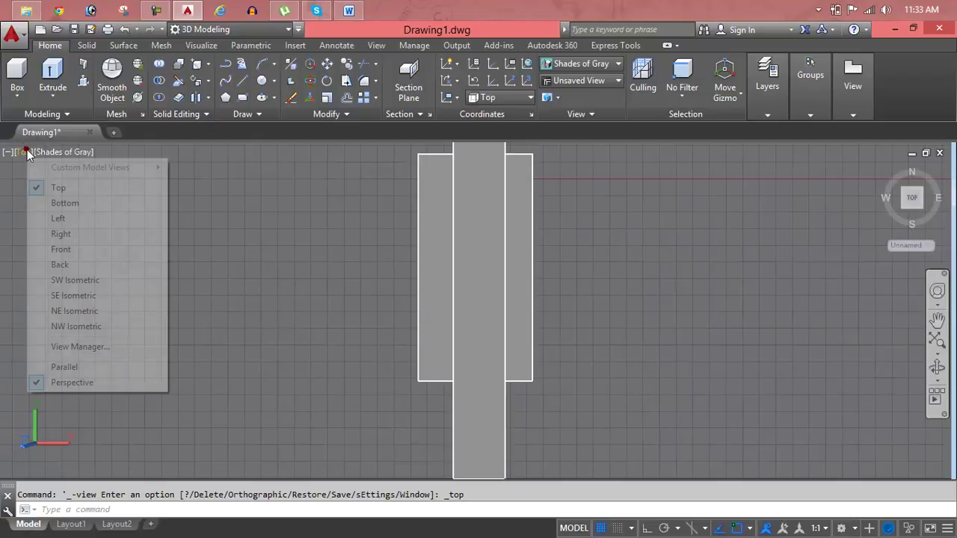
left_click(45, 202)
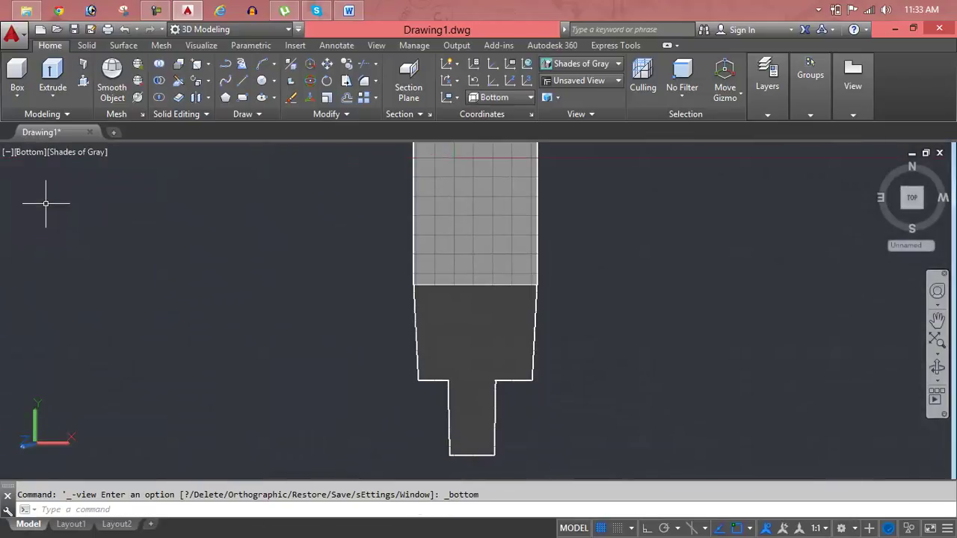
left_click(23, 152)
left_click(44, 217)
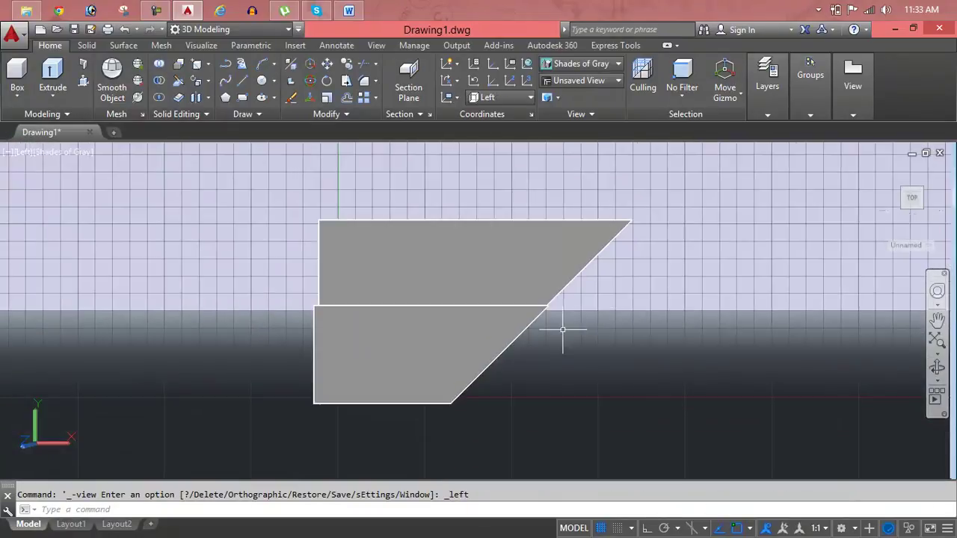
scroll(456, 398, "up", 1)
scroll(458, 400, "up", 2)
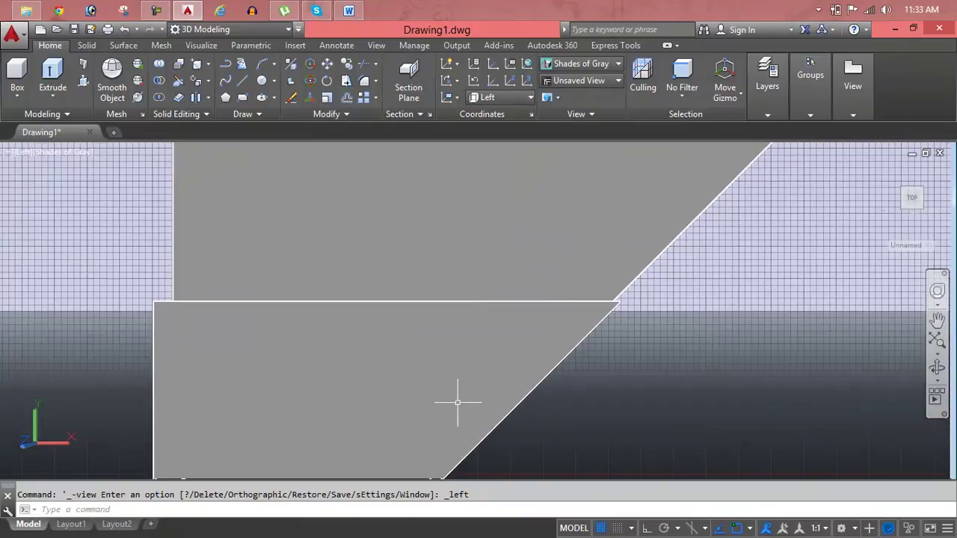
middle_click_drag(459, 399, 421, 305)
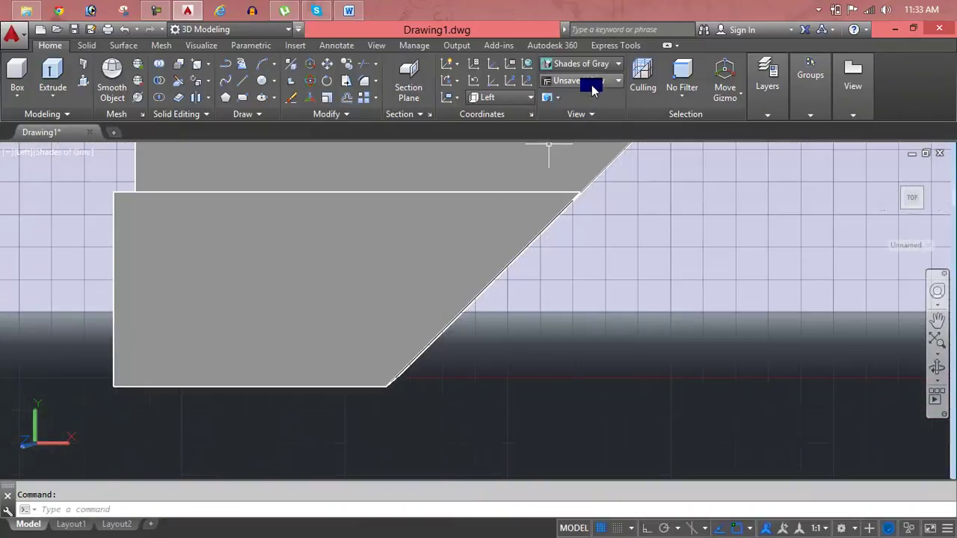
left_click(592, 84)
left_click(592, 83)
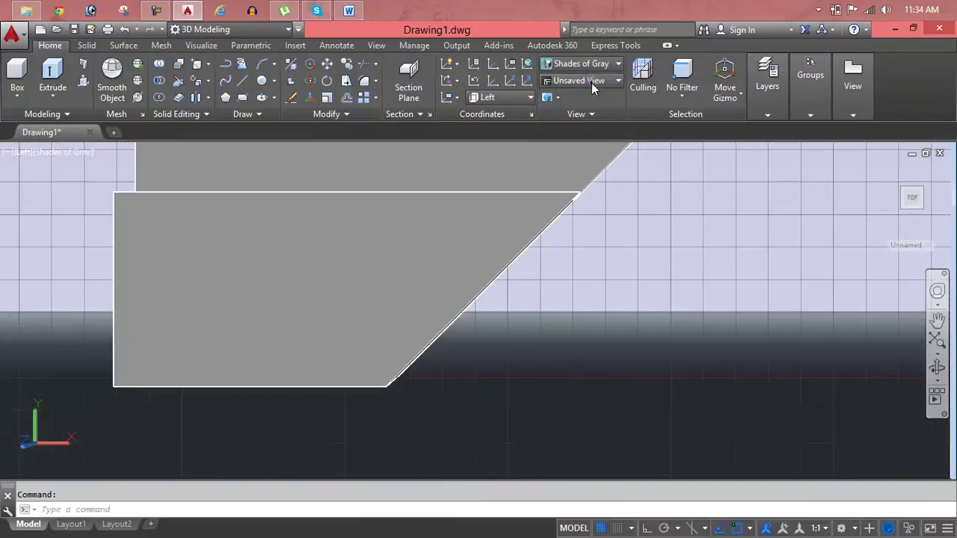
- Draw a horizontal line from the profile's lower corner to the right, with Ortho on
key("Escape")
key("Return")
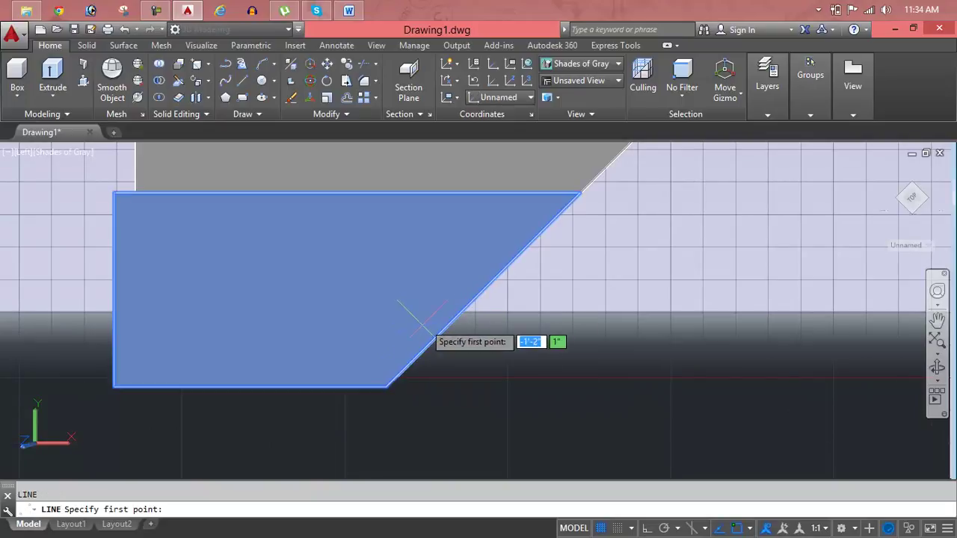
left_click(386, 387)
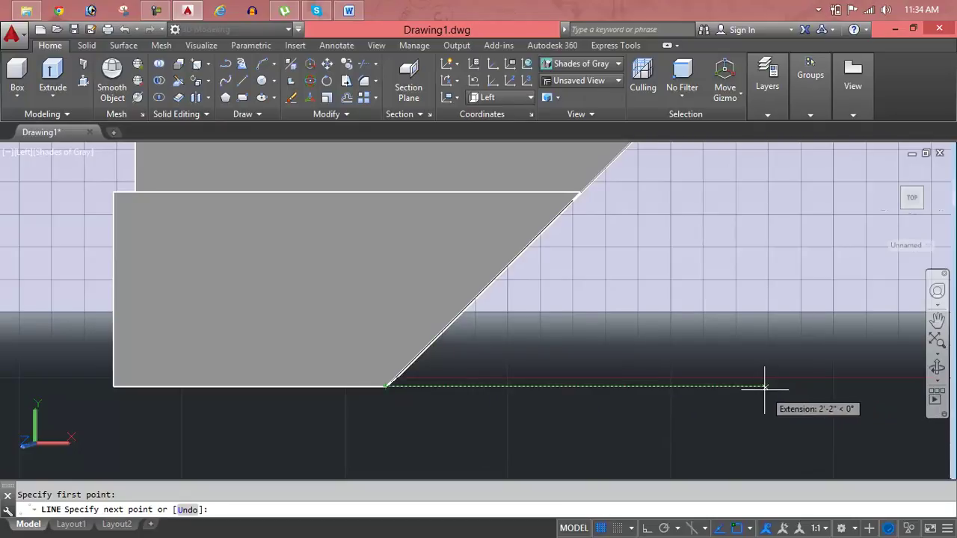
key("F8")
left_click(803, 387)
key("Return")
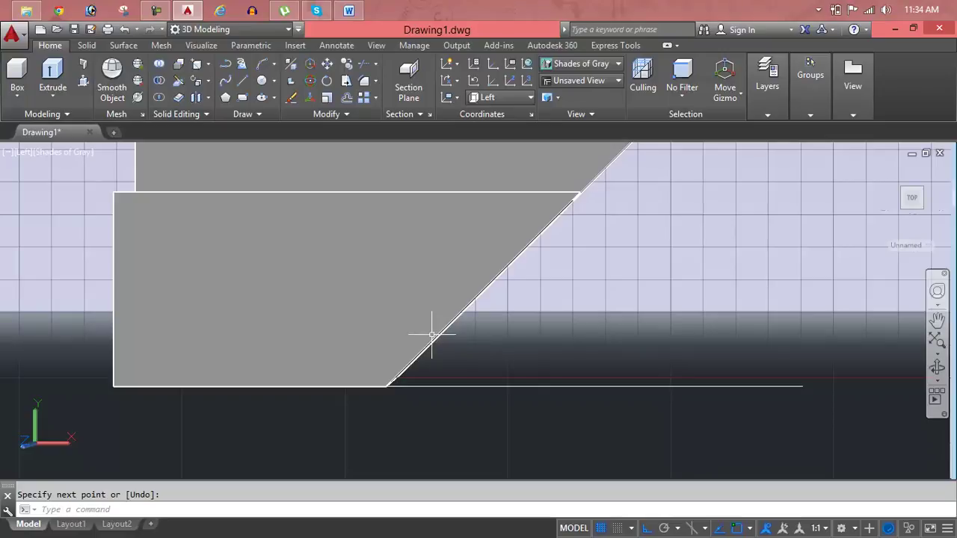
- Draw a second line from the lower corner up to the slant's top corner
type("l")
key("Return")
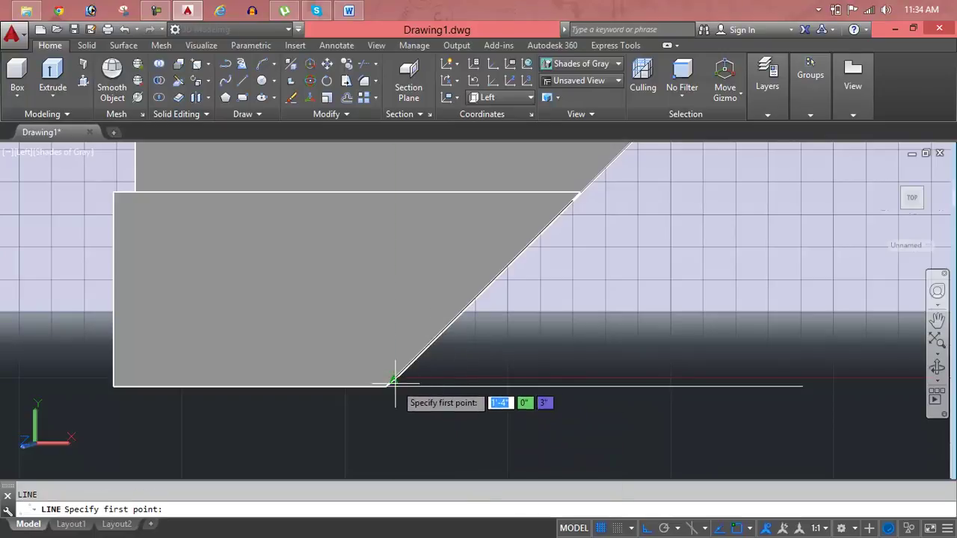
left_click(391, 387)
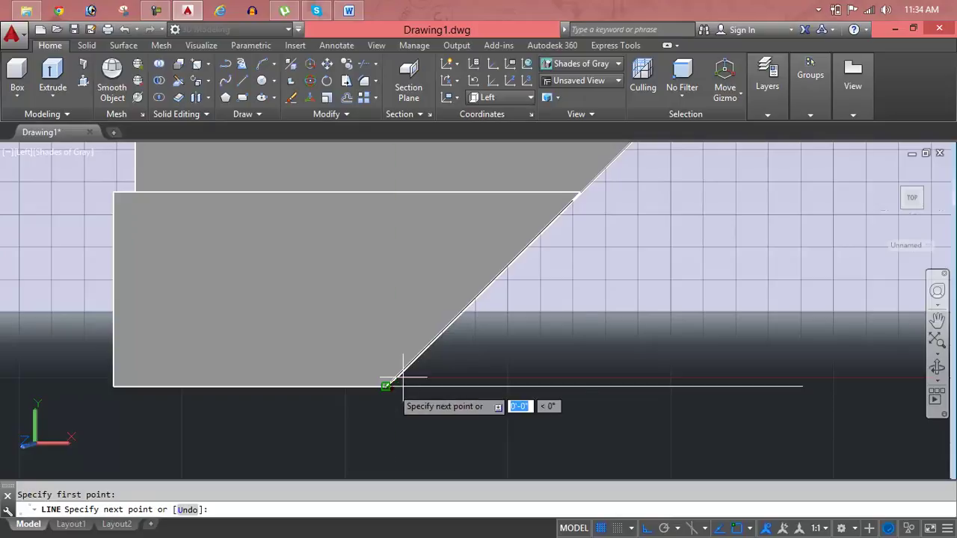
left_click(579, 193)
key("Return")
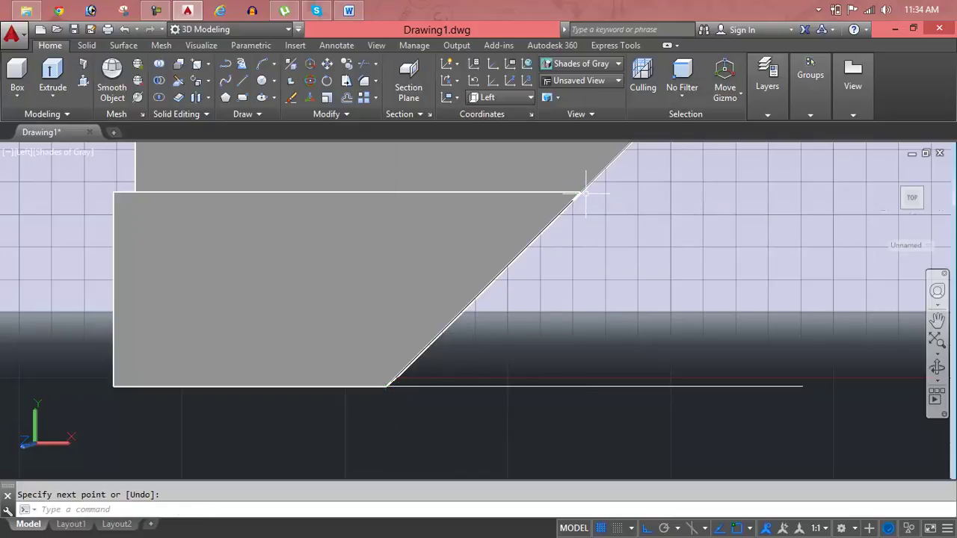
key("Escape")
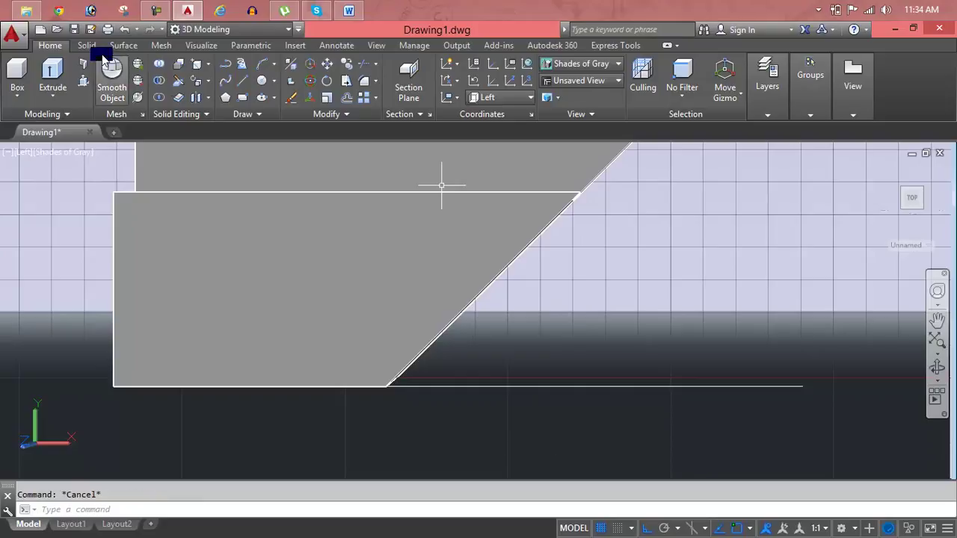
left_click(245, 46)
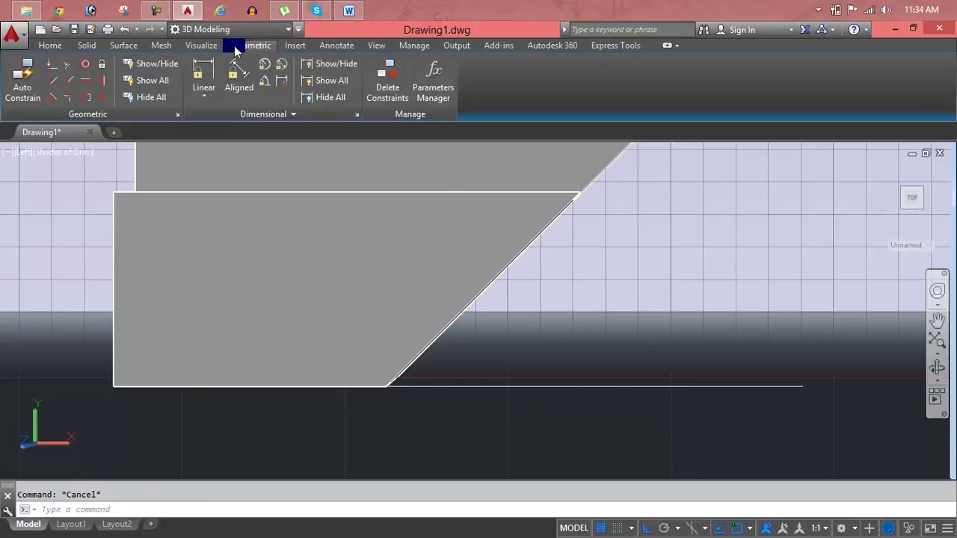
- Place an angular dimension between the bottom line and the slanted edge, reading 45°
left_click(208, 46)
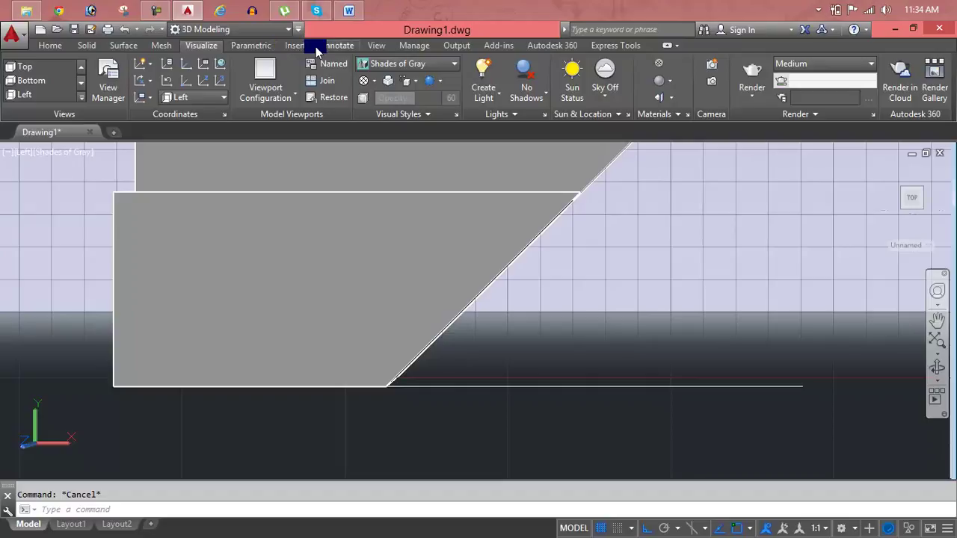
left_click(317, 46)
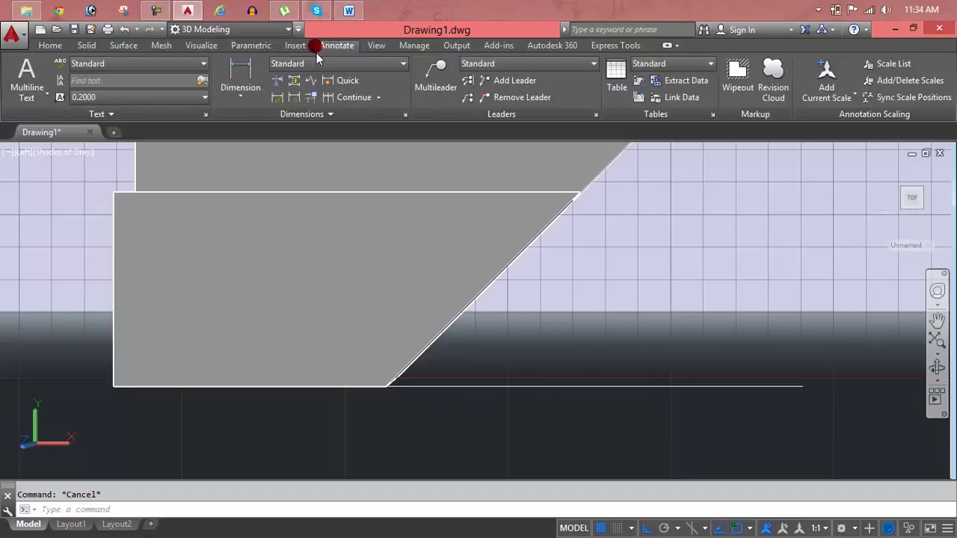
left_click(254, 102)
left_click(258, 176)
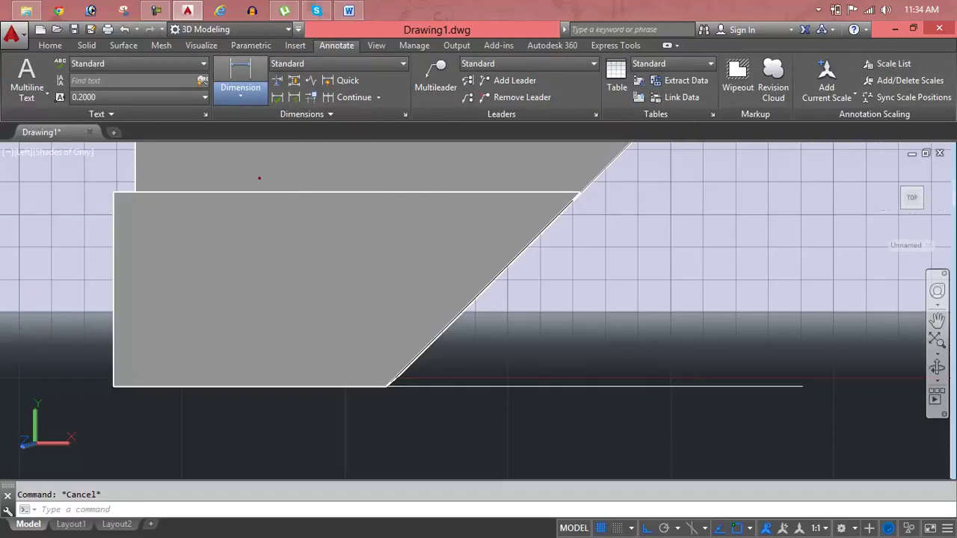
left_click(537, 386)
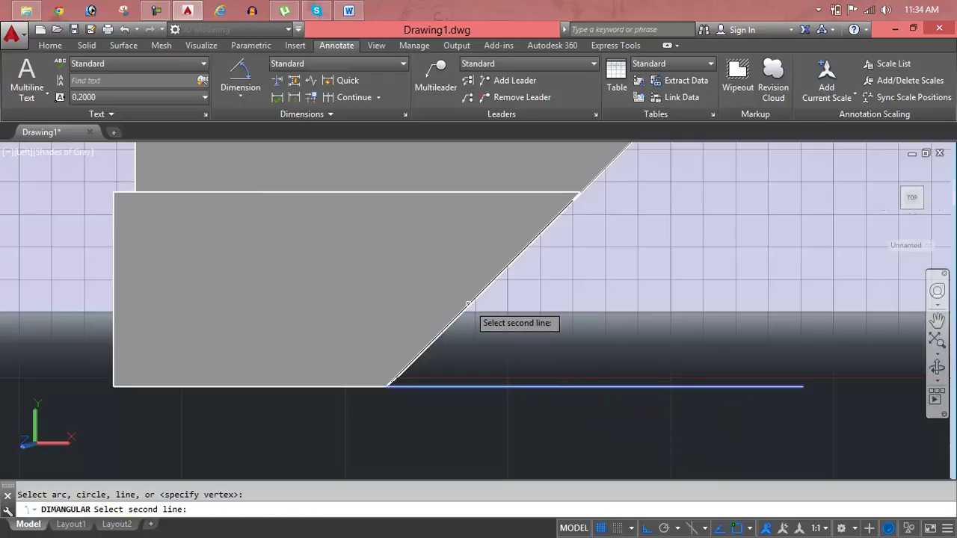
left_click(467, 300)
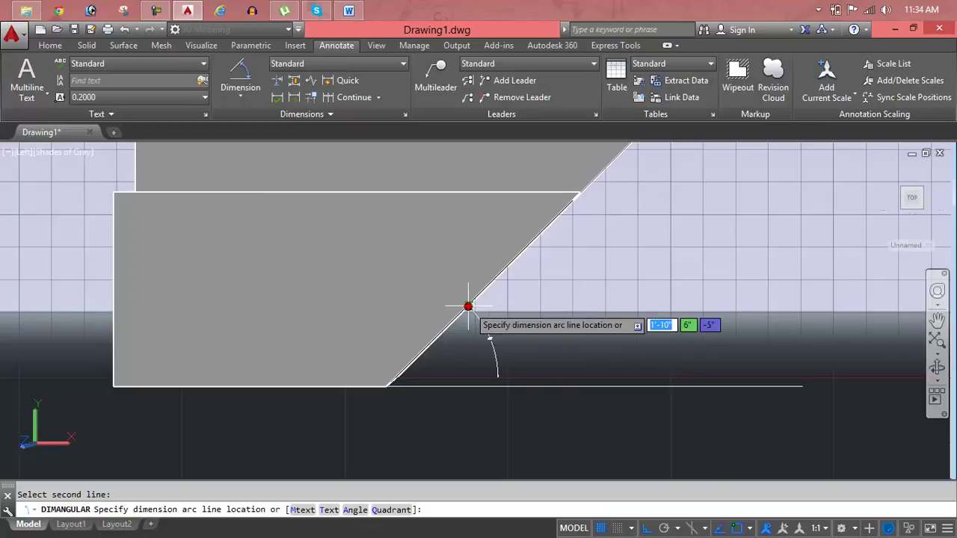
left_click(545, 299)
scroll(546, 299, "up", 2)
scroll(556, 299, "up", 2)
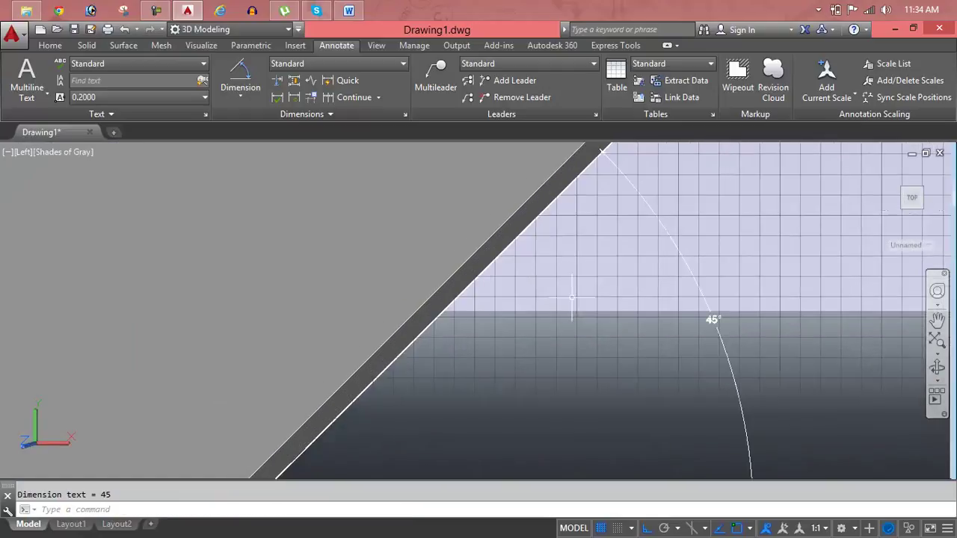
scroll(571, 299, "up", 2)
middle_click_drag(677, 320, 556, 329)
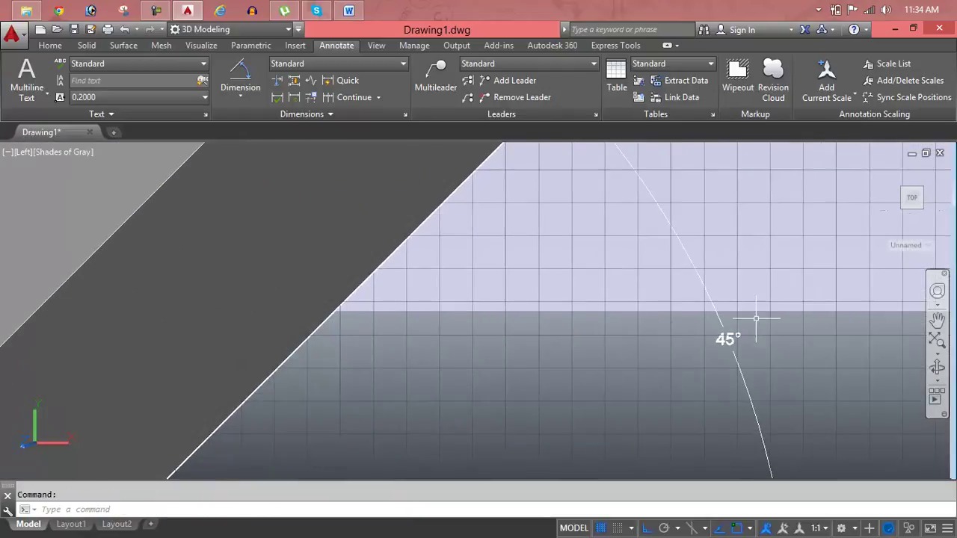
scroll(743, 324, "up", 2)
scroll(743, 325, "down", 1)
middle_click_drag(747, 324, 583, 344)
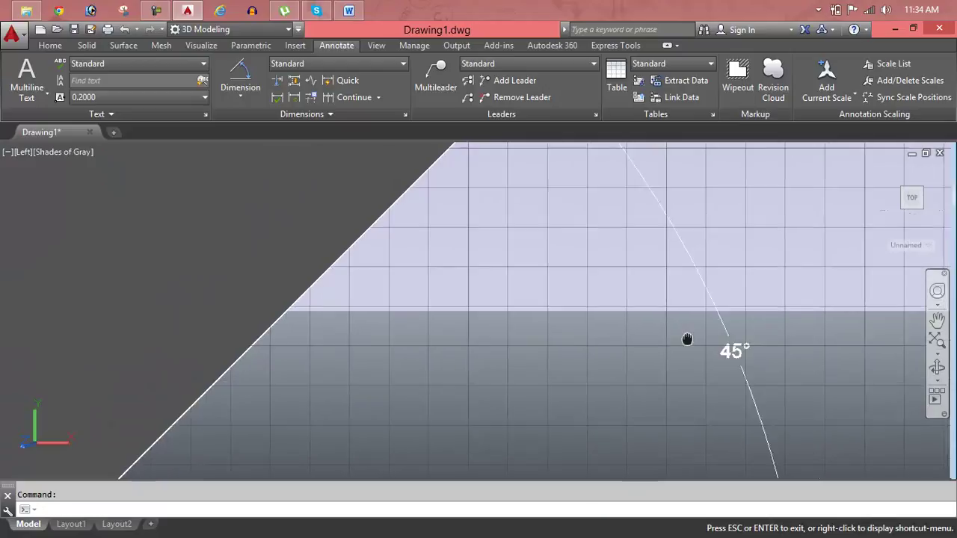
scroll(582, 344, "up", 1)
scroll(609, 342, "down", 1)
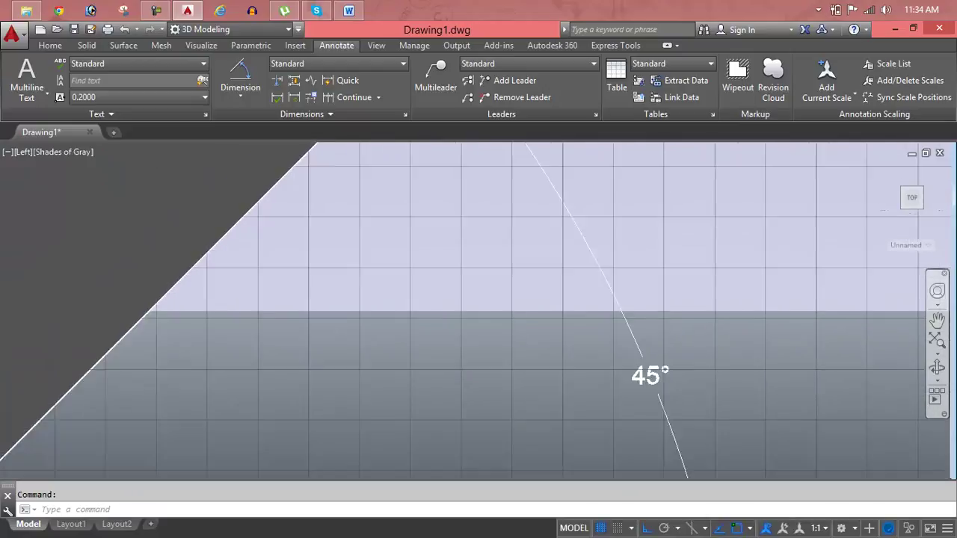
scroll(608, 344, "down", 2)
scroll(607, 344, "down", 3)
scroll(607, 345, "down", 1)
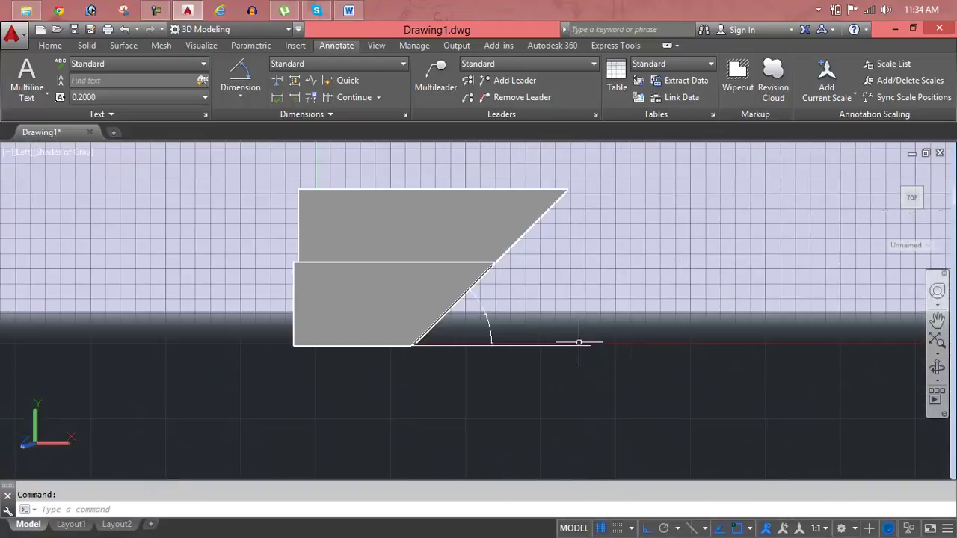
- Delete the horizontal helper line and the 45° angle dimension
left_click(572, 346)
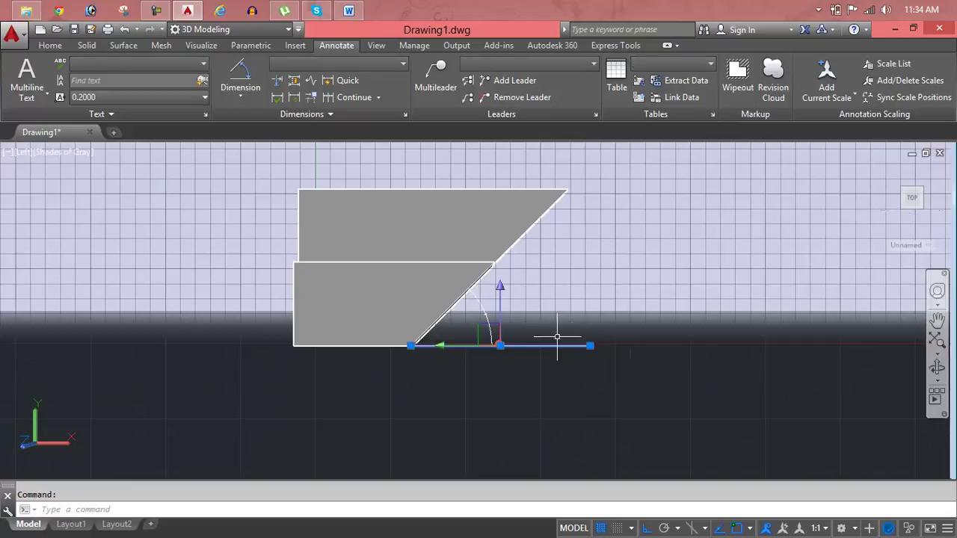
key("Delete")
scroll(524, 322, "up", 1)
scroll(500, 307, "up", 2)
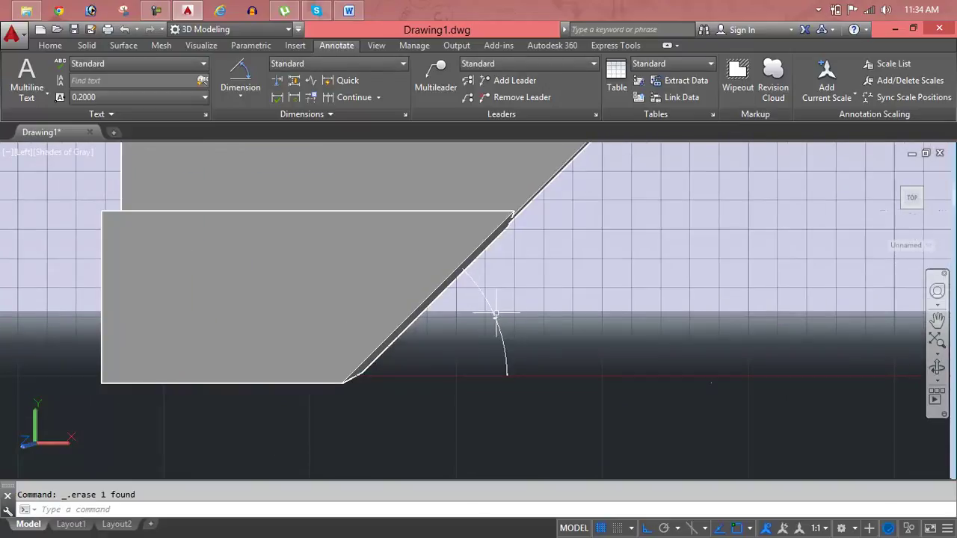
left_click(495, 316)
key("Delete")
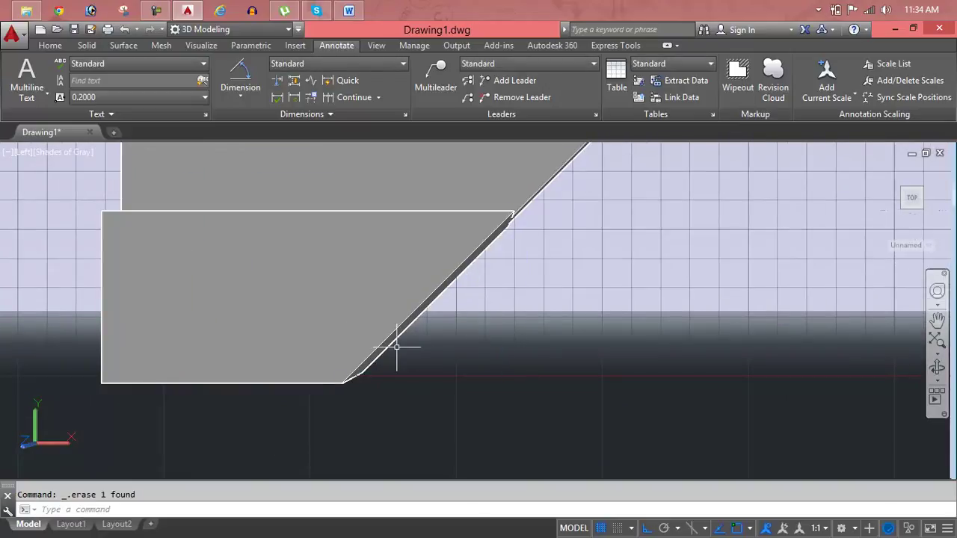
left_click(386, 346)
- Select the stepped solid and then clear the selection
left_click(393, 347)
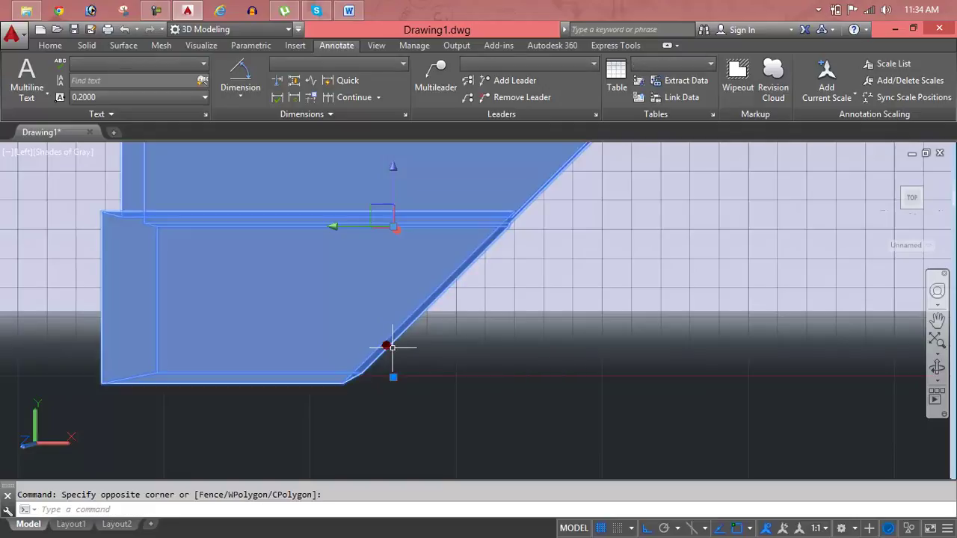
key("Escape")
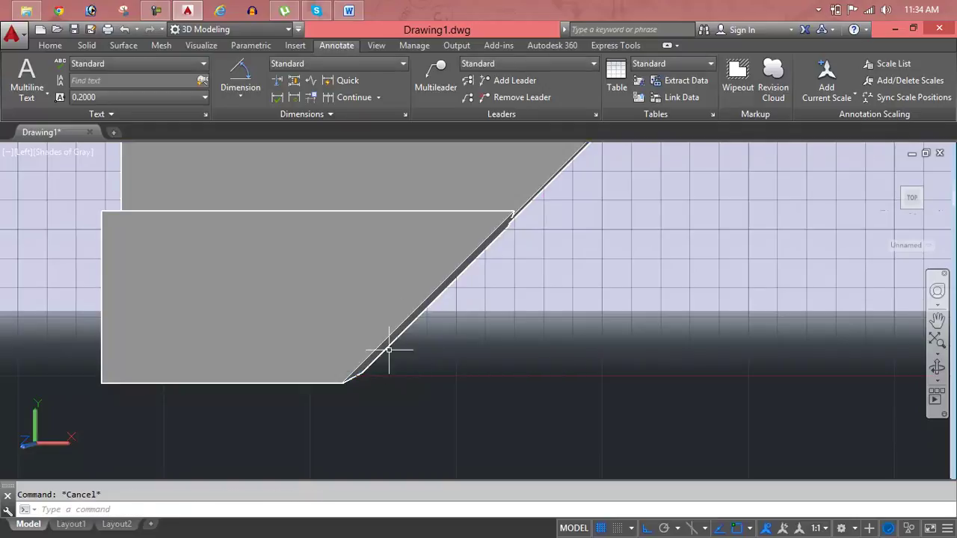
left_click(376, 359)
key("Escape")
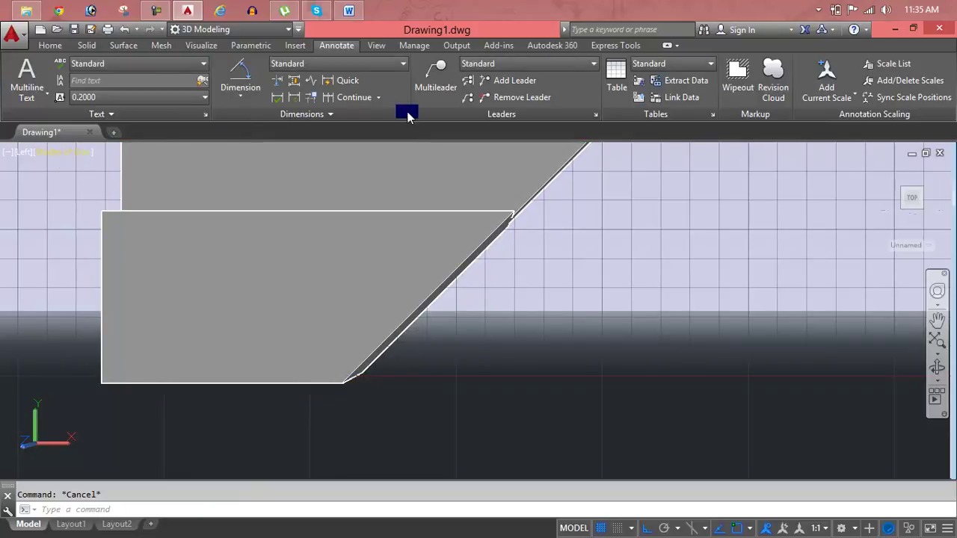
mouse_move(911, 199)
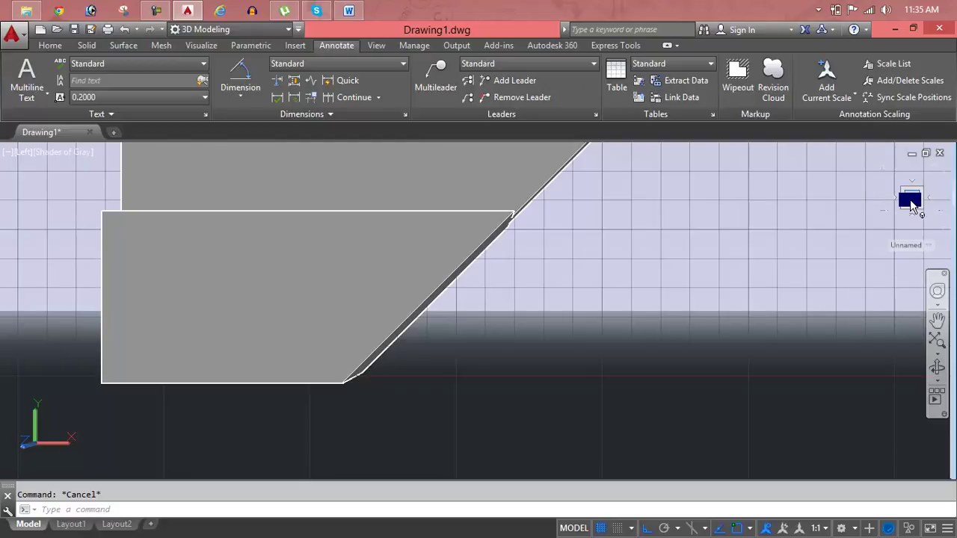
- Switch the view to SW Isometric, then to SE Isometric, and select the solid
left_click(881, 173)
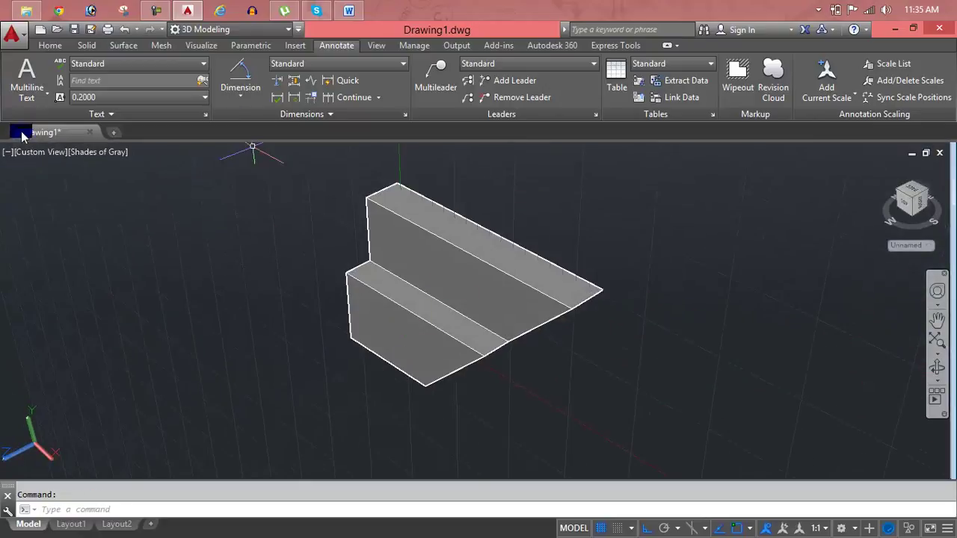
left_click(33, 154)
left_click(34, 154)
left_click(34, 154)
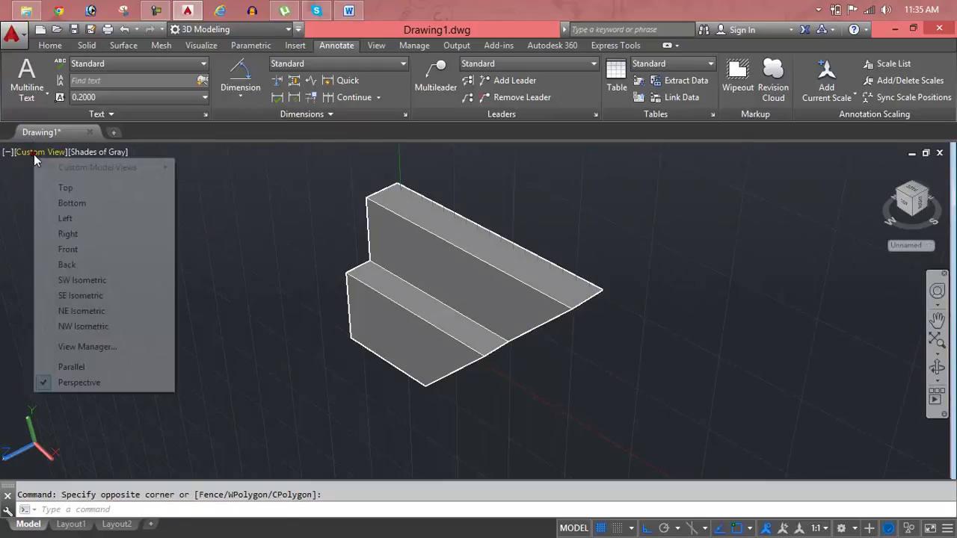
left_click(95, 282)
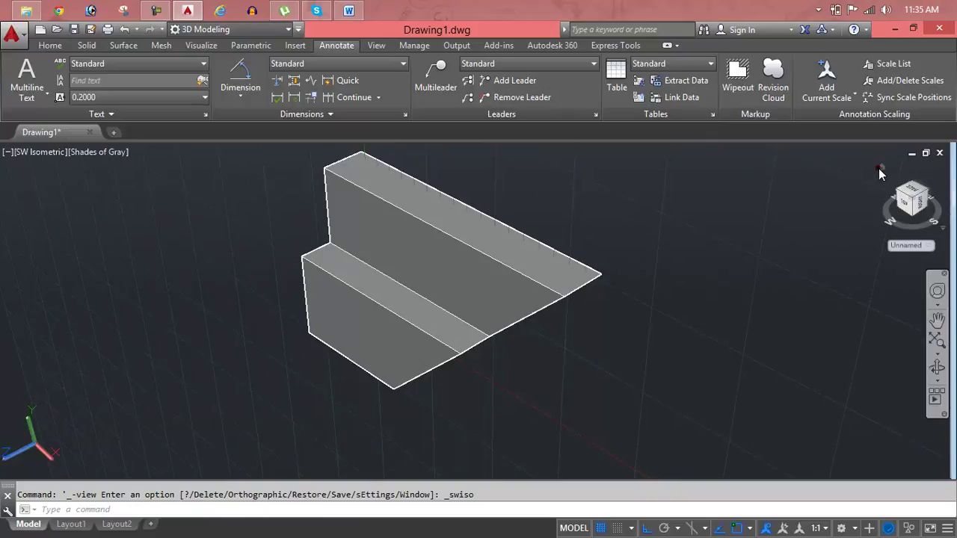
scroll(494, 344, "up", 1)
scroll(494, 344, "up", 1)
scroll(494, 344, "down", 2)
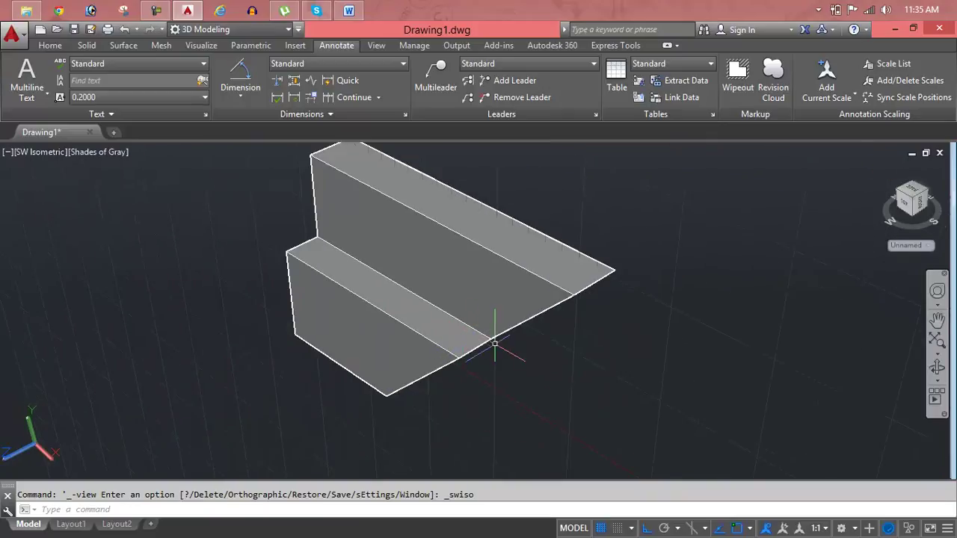
left_click(52, 154)
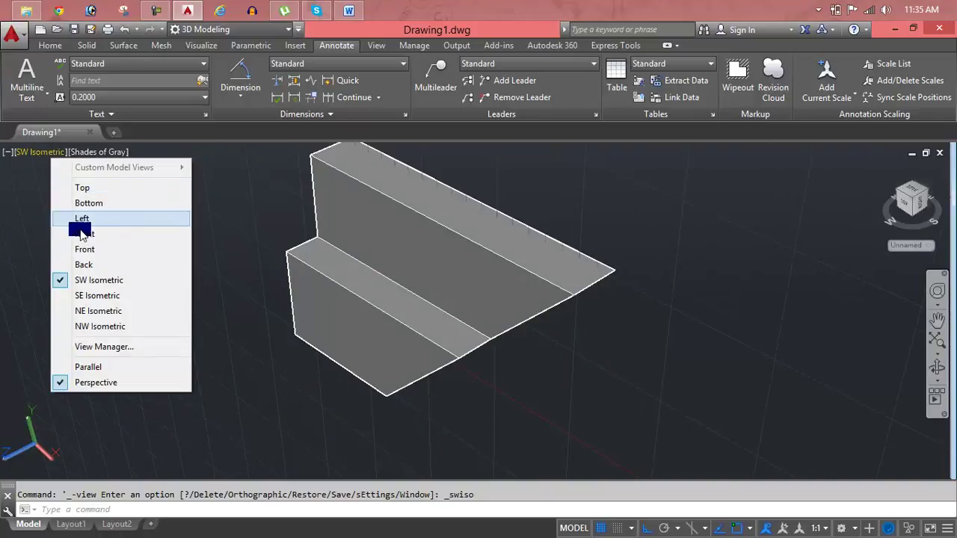
left_click(96, 302)
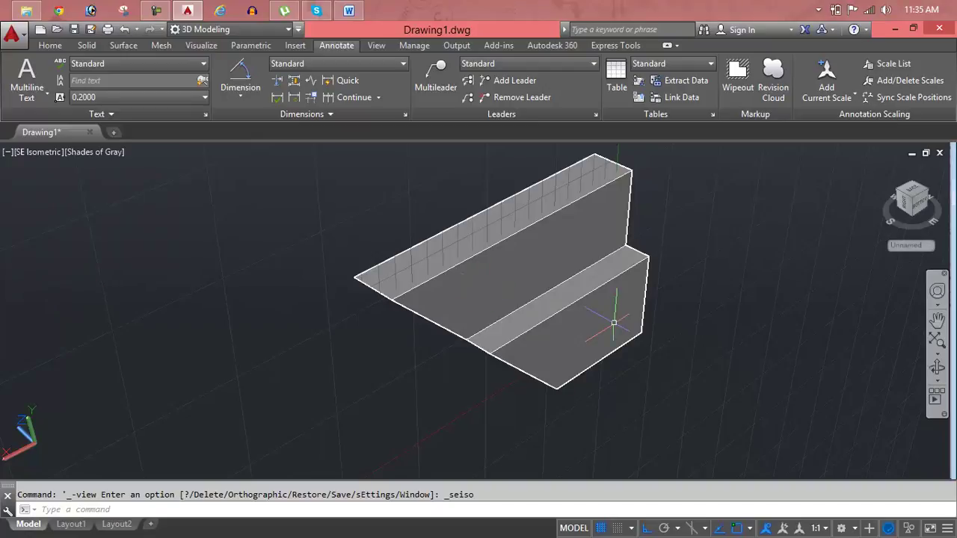
left_click(592, 320)
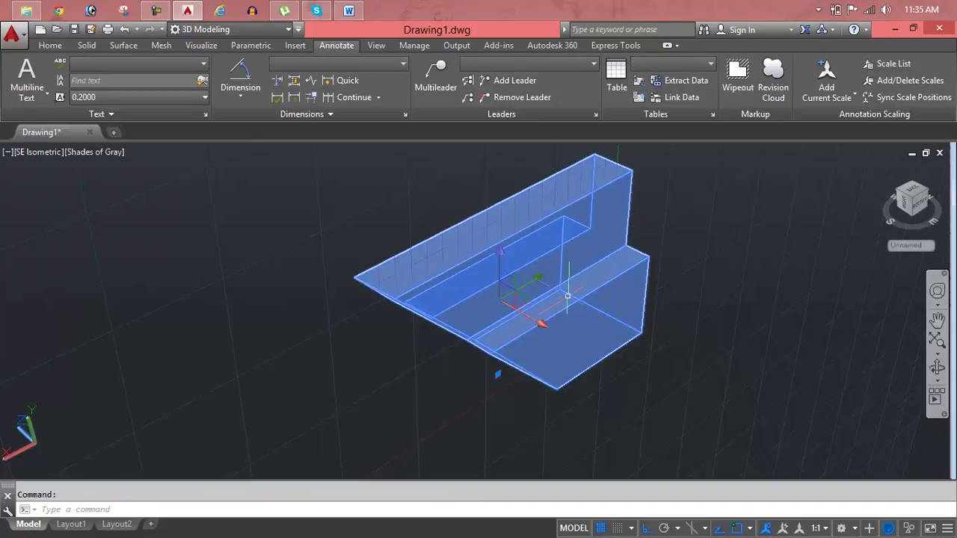
- Delete the stepped solid from the drawing
key("Delete")
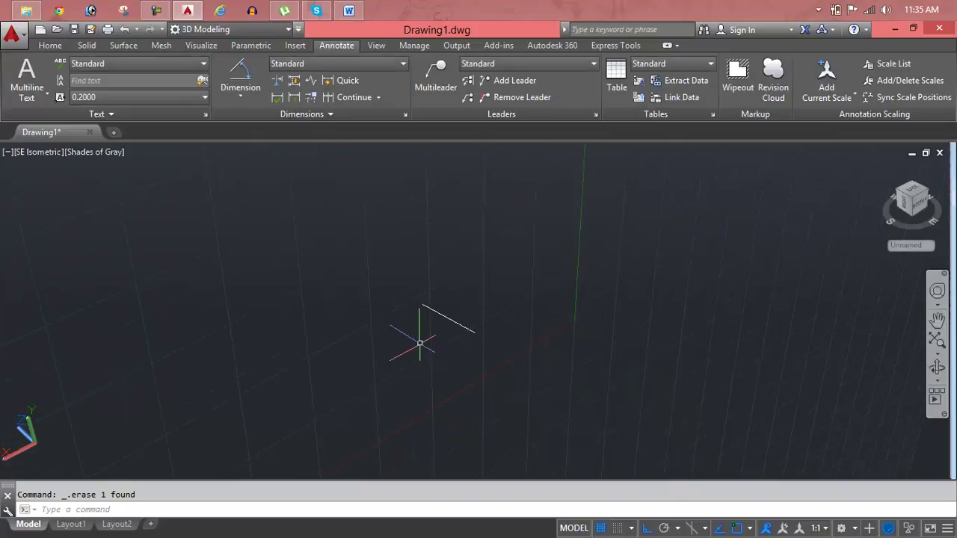
left_click(445, 320)
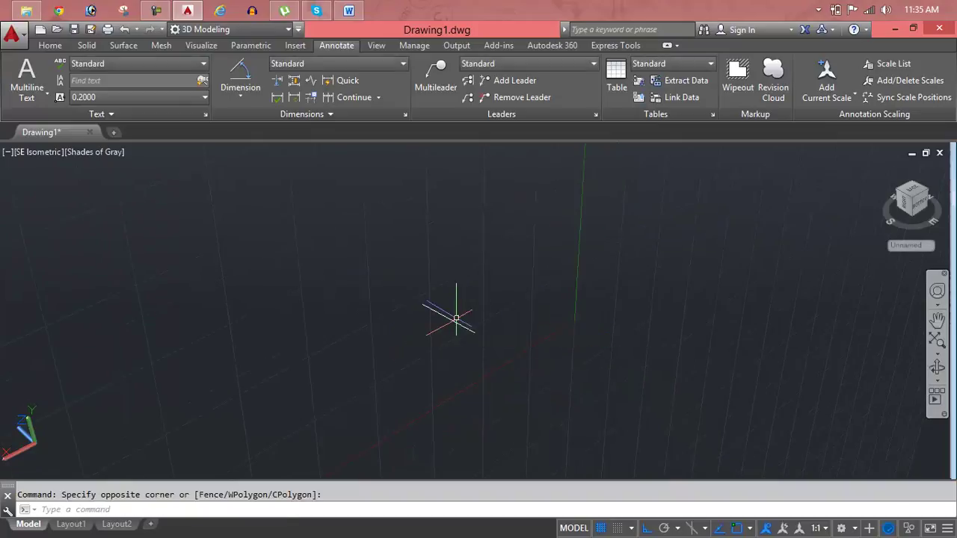
left_click(455, 323)
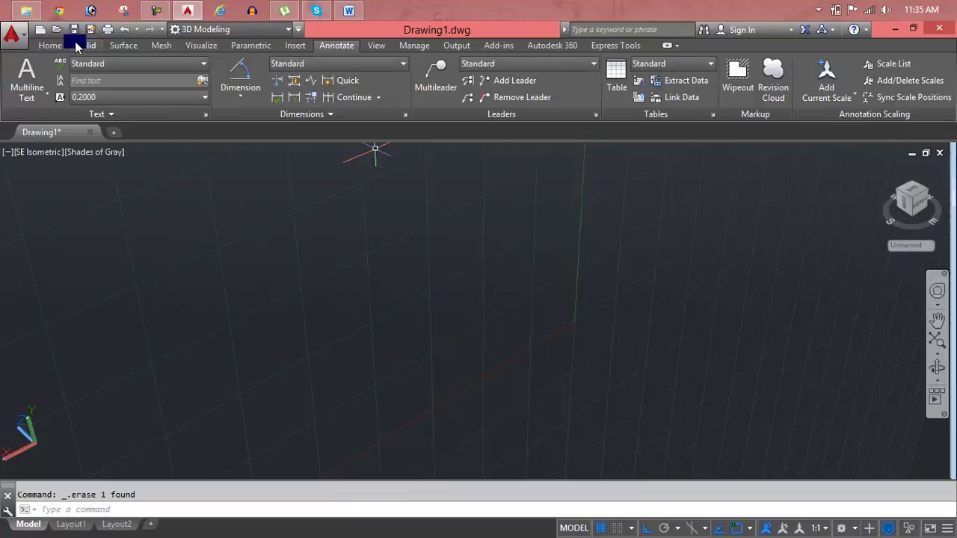
- Set the UCS back to World and turn the view to SW Isometric
left_click(49, 44)
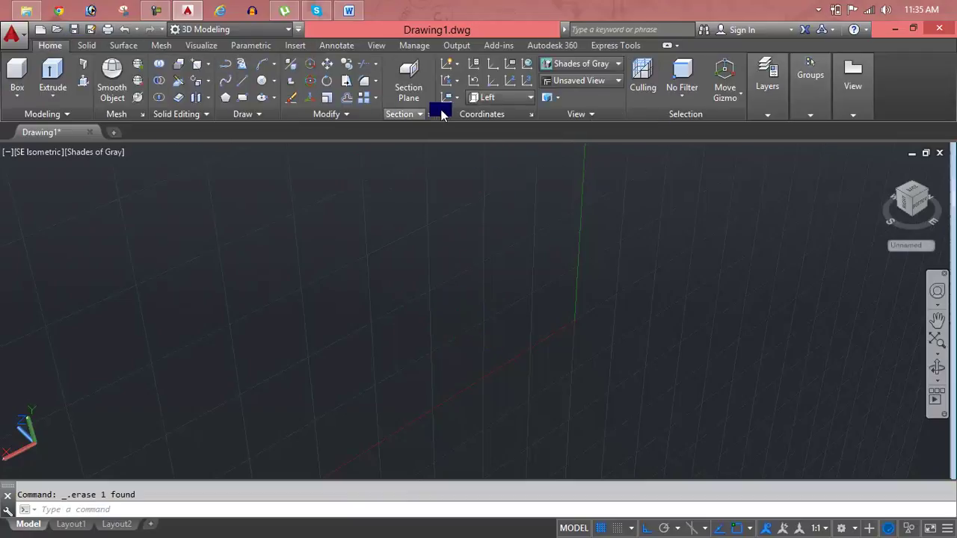
left_click(471, 99)
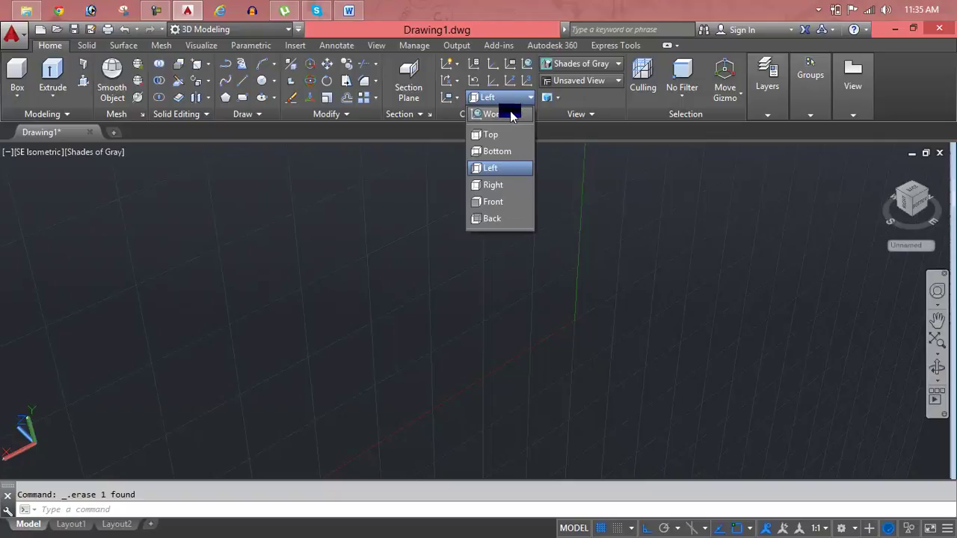
left_click(511, 113)
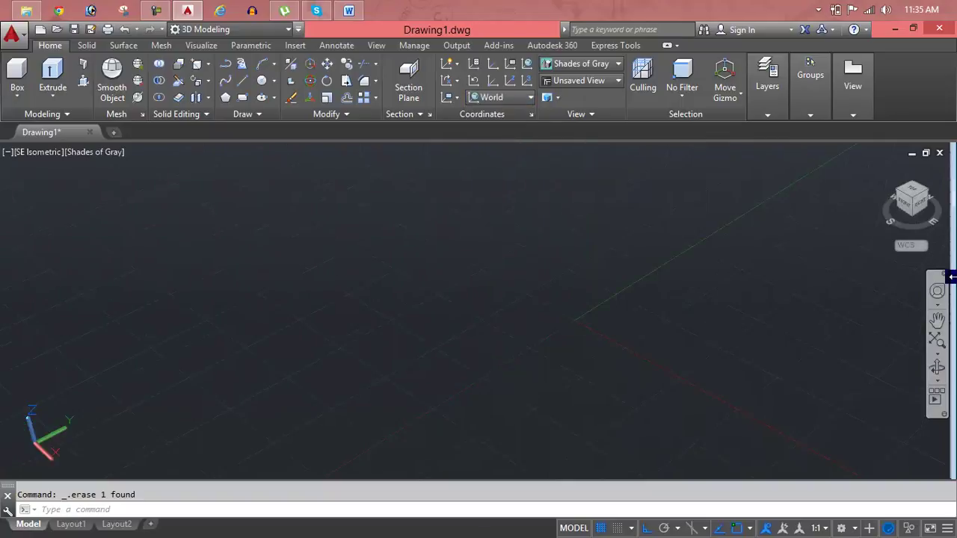
left_click(883, 167)
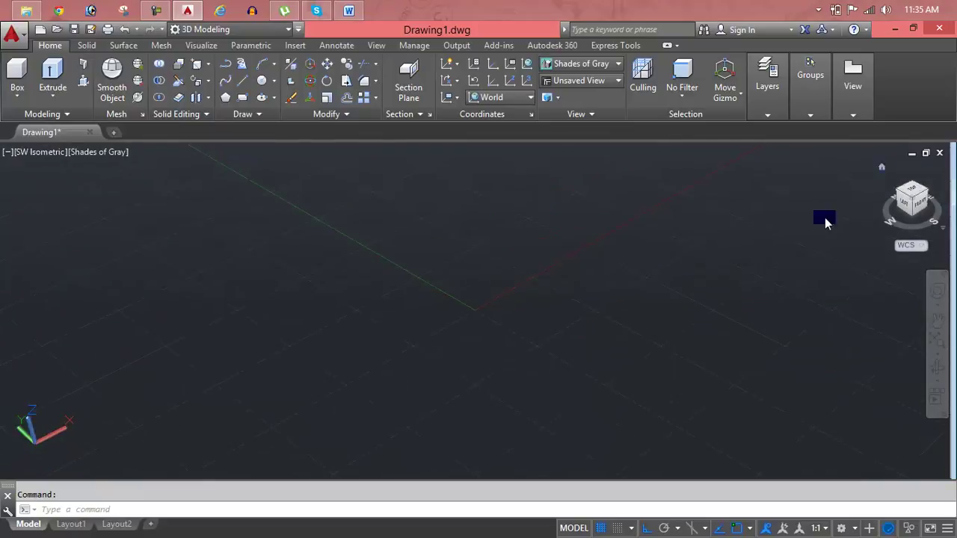
key("Escape")
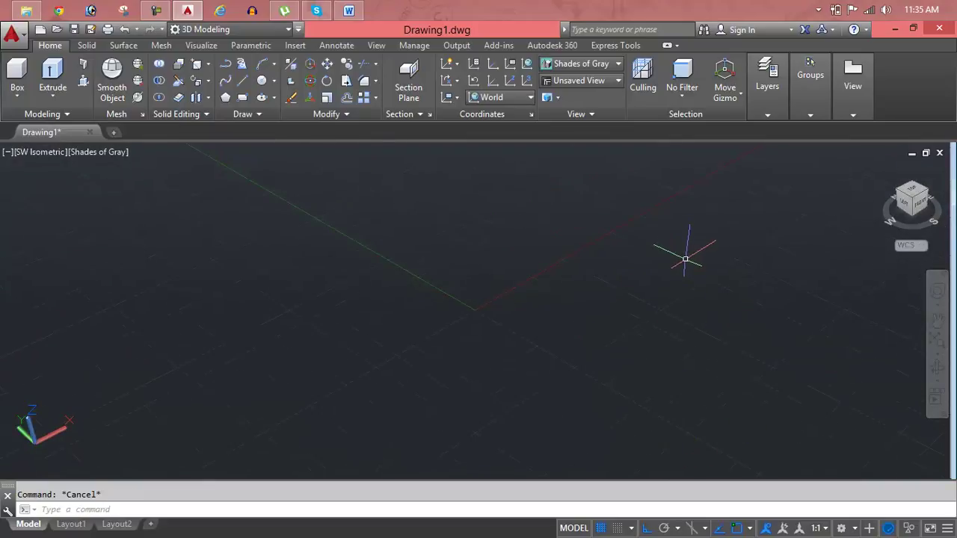
left_click(207, 85)
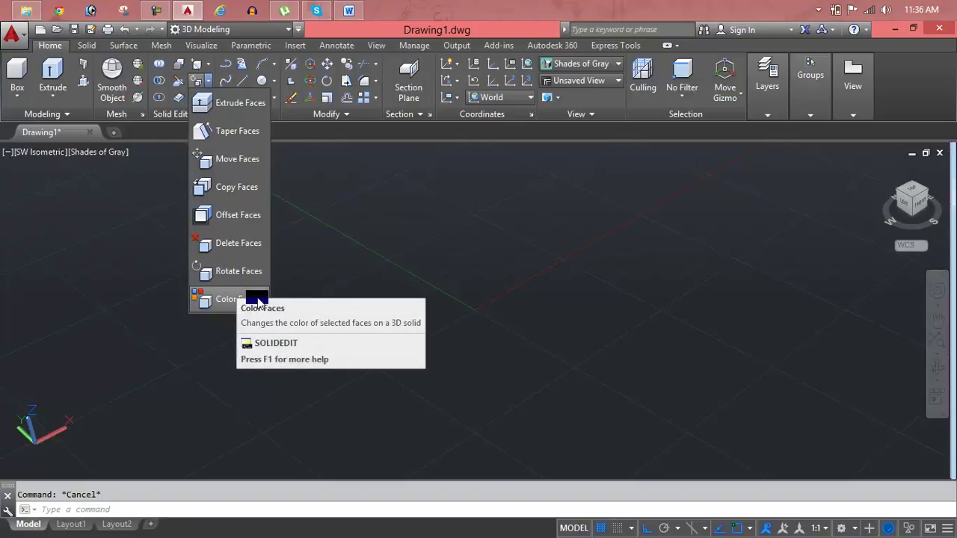
- Draw a box solid by picking two base corners and a height
left_click(333, 268)
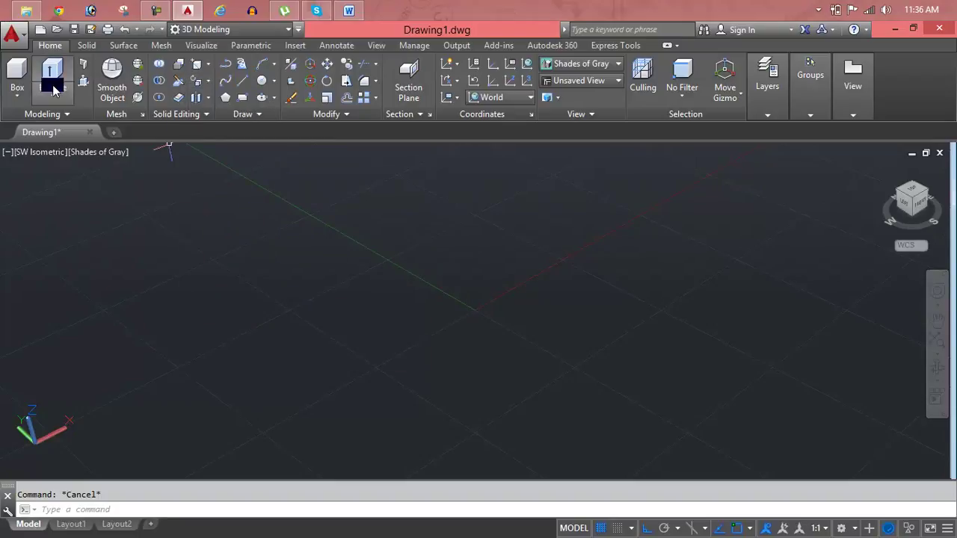
left_click(17, 78)
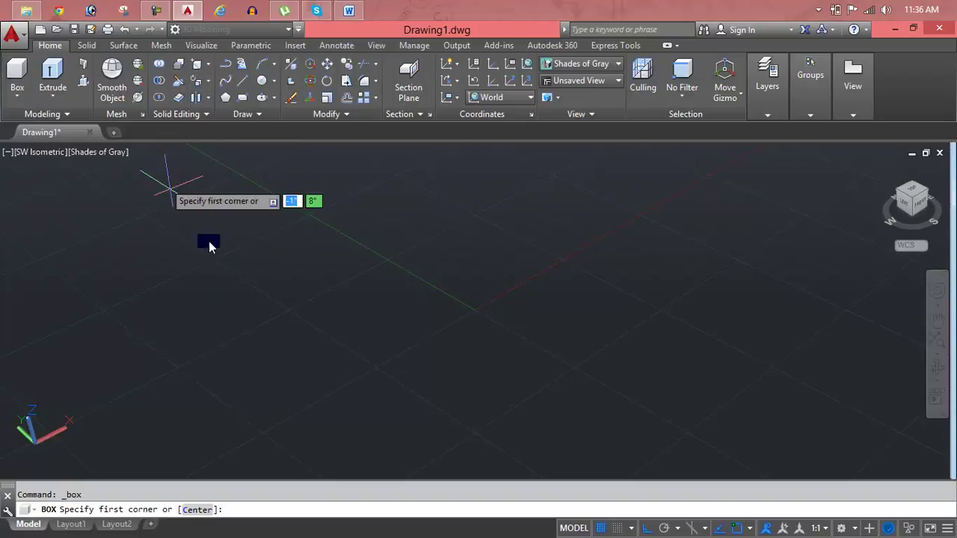
left_click(266, 292)
left_click(504, 296)
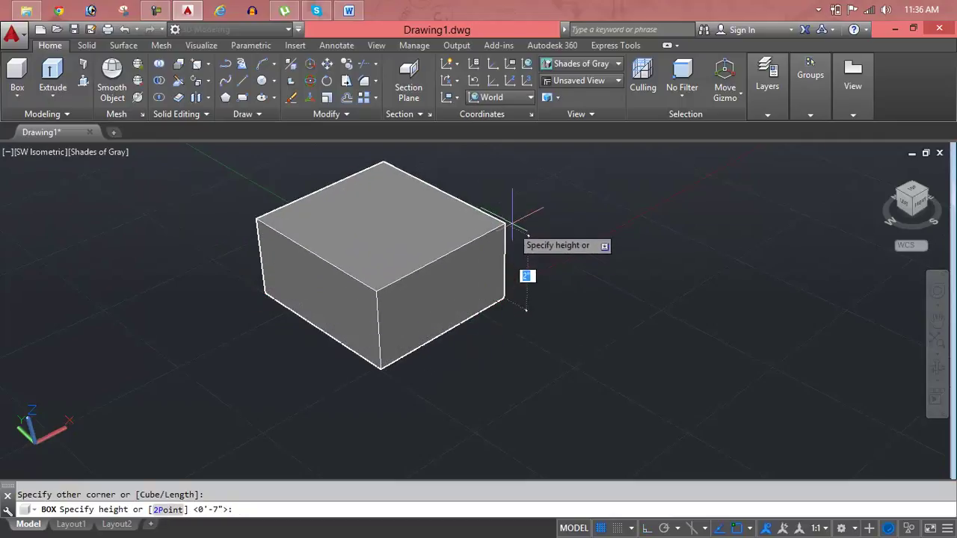
left_click(504, 189)
scroll(412, 278, "up", 2)
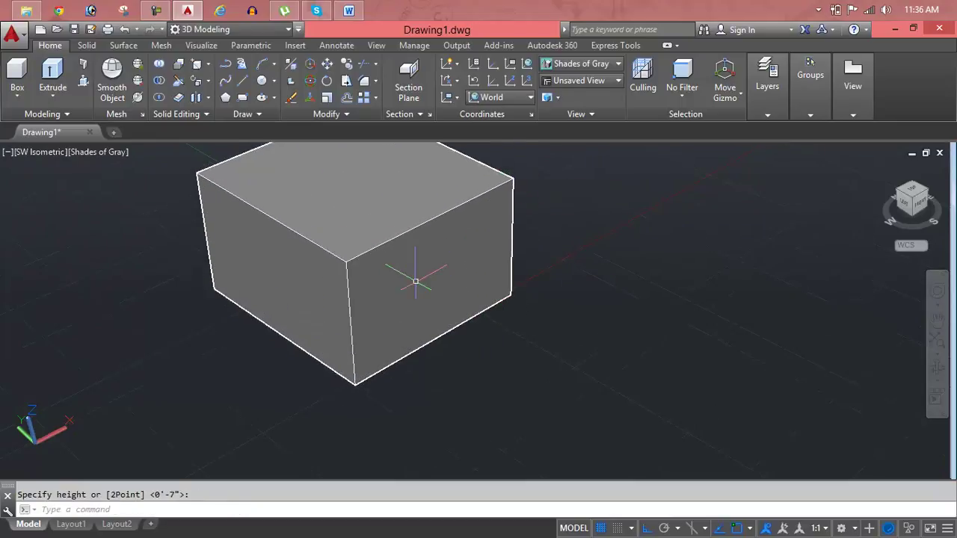
scroll(410, 282, "up", 2)
key("Escape")
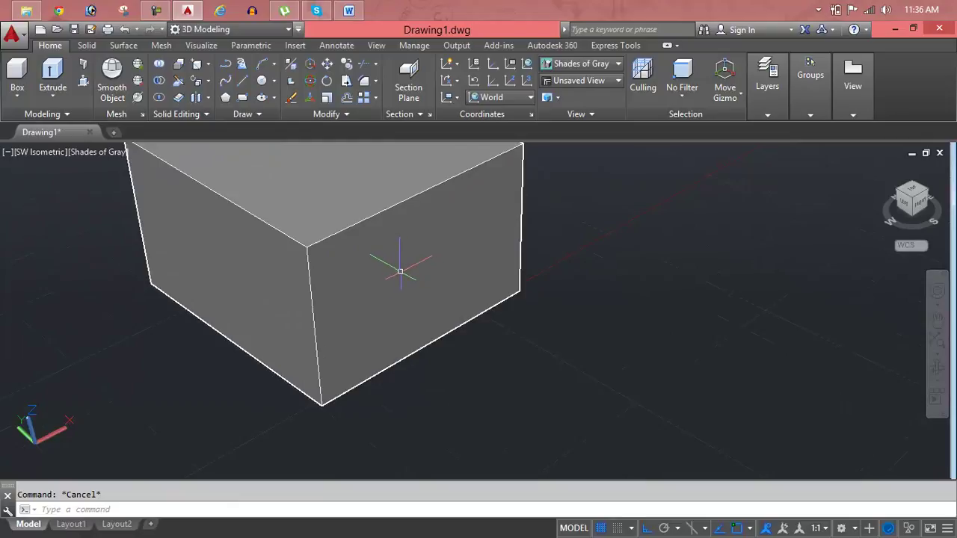
- Colour the box's front-right face green, colour index 92
left_click(208, 80)
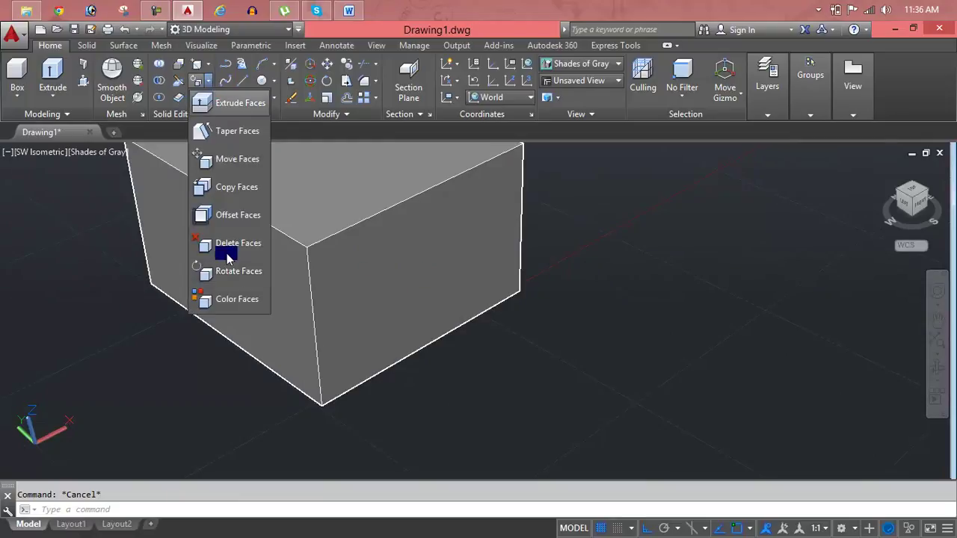
left_click(235, 300)
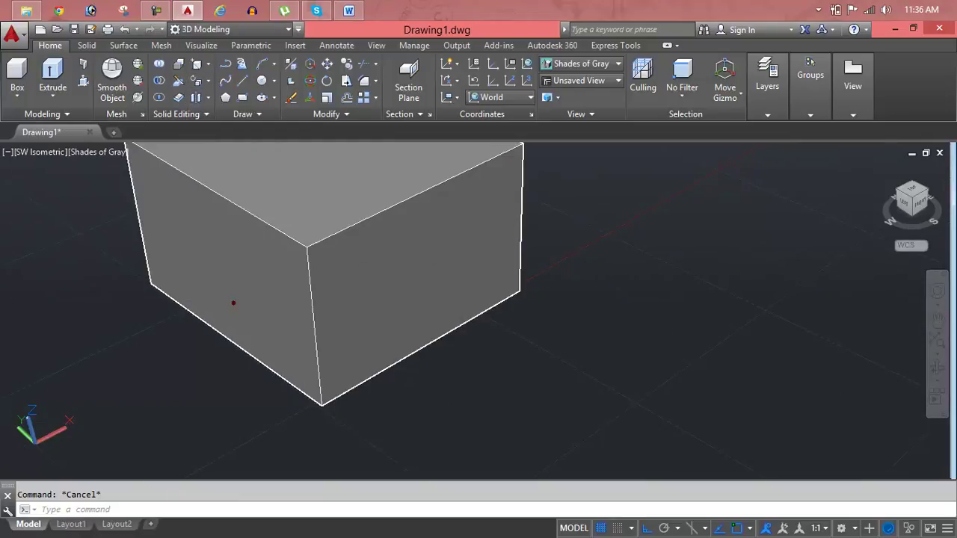
left_click(429, 266)
key("Return")
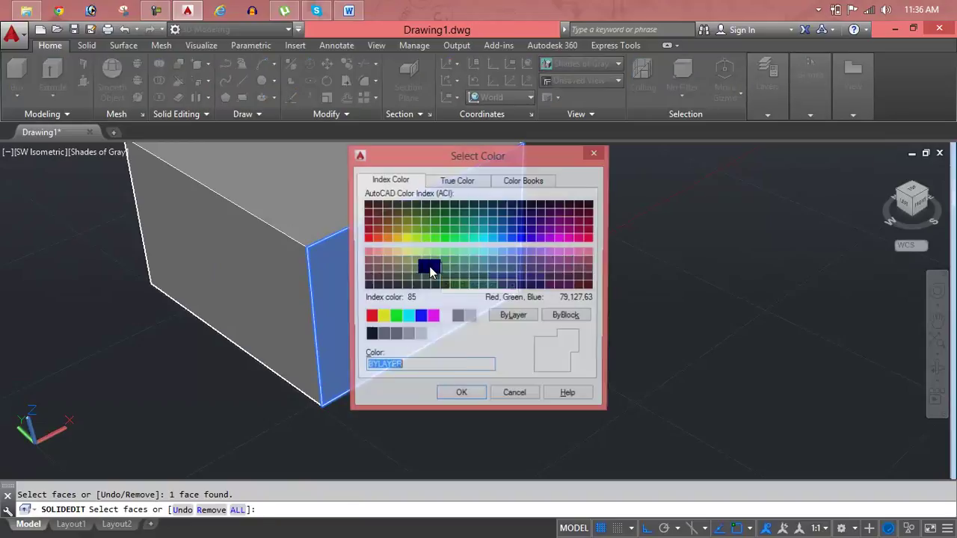
left_click(444, 230)
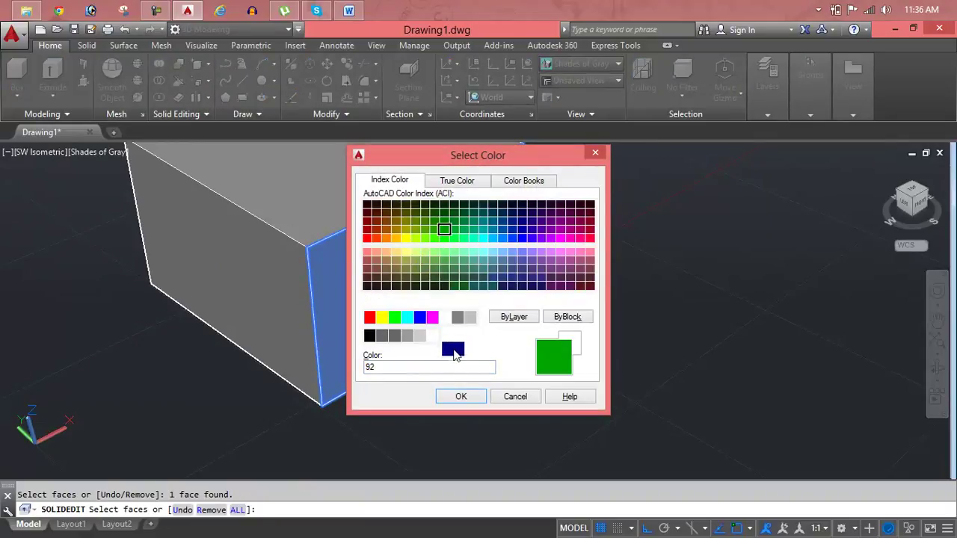
left_click(455, 397)
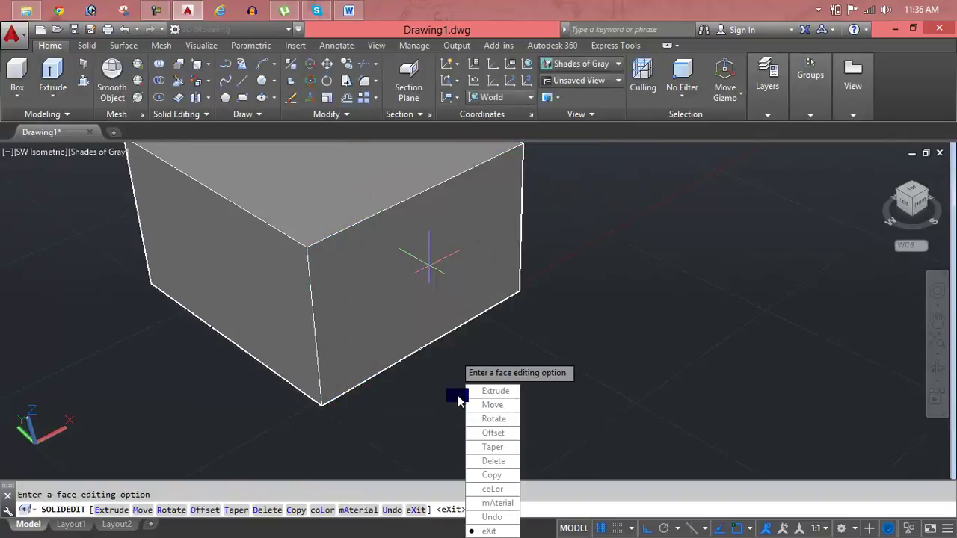
key("Return")
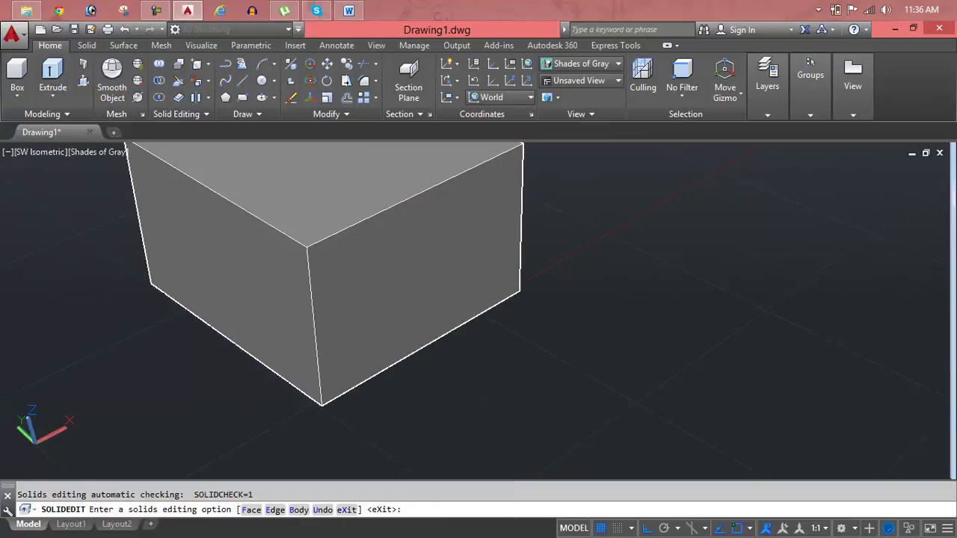
key("Return")
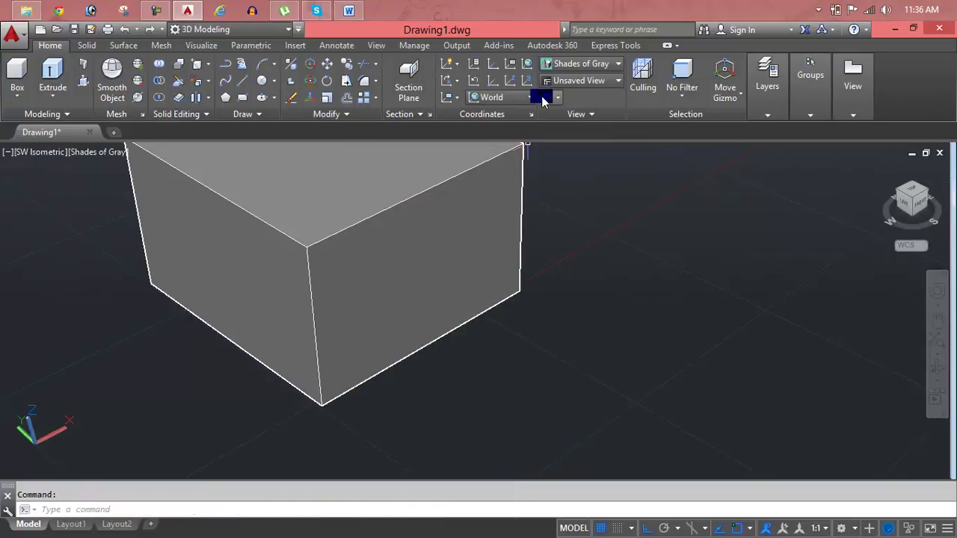
- Switch the visual style to Conceptual, then to 2D Wireframe
left_click(572, 65)
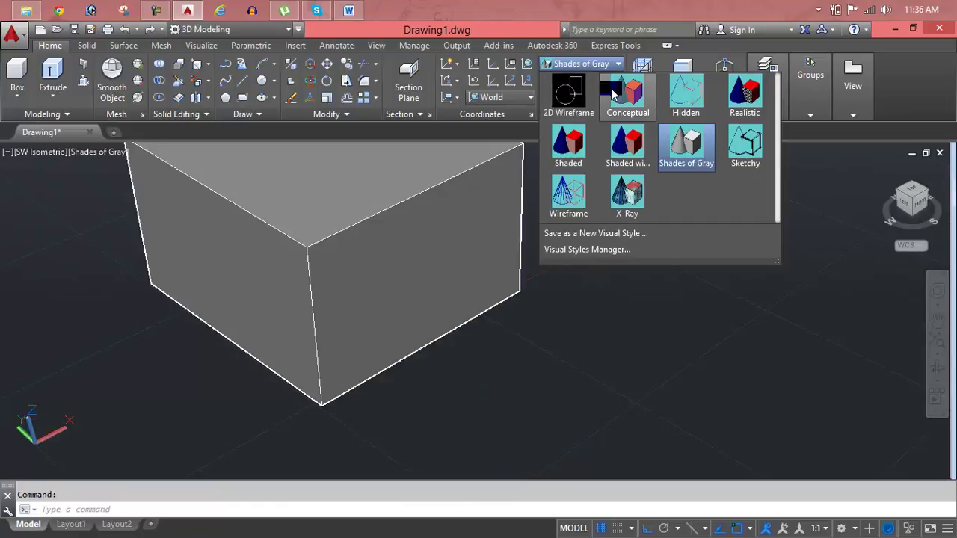
left_click(613, 93)
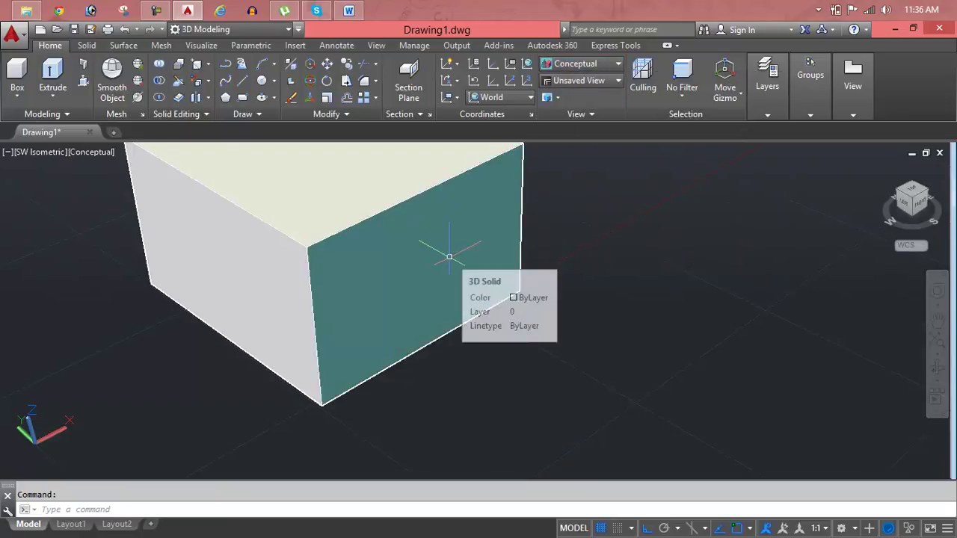
left_click(574, 82)
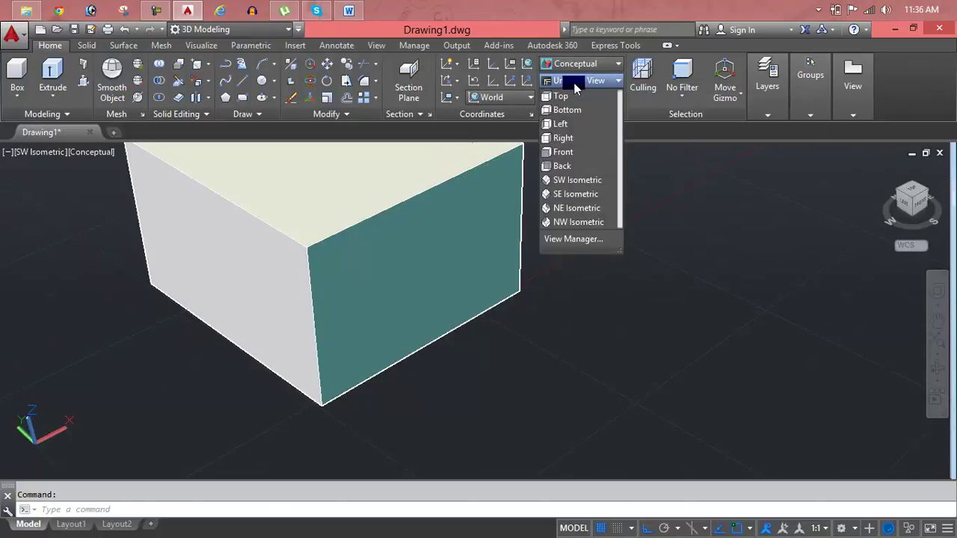
left_click(575, 83)
left_click(576, 64)
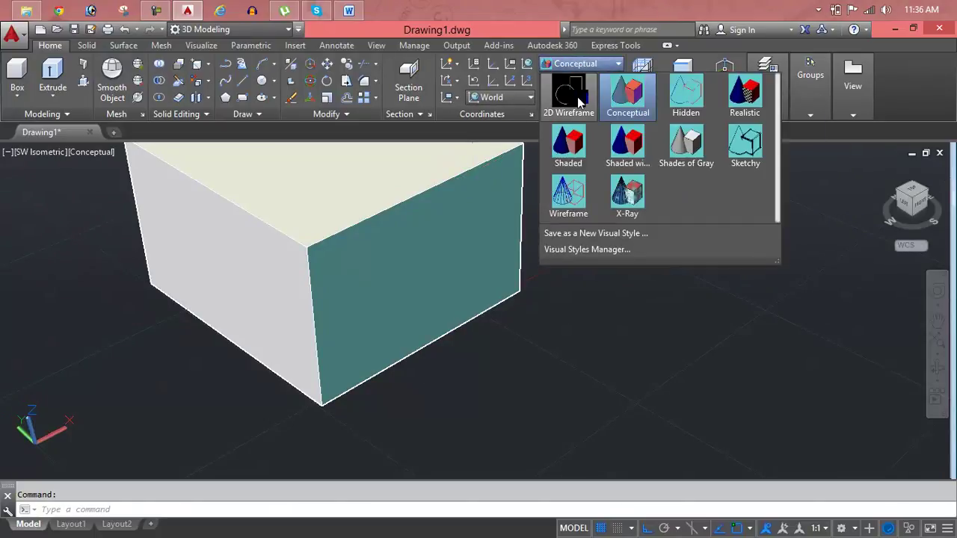
left_click(572, 97)
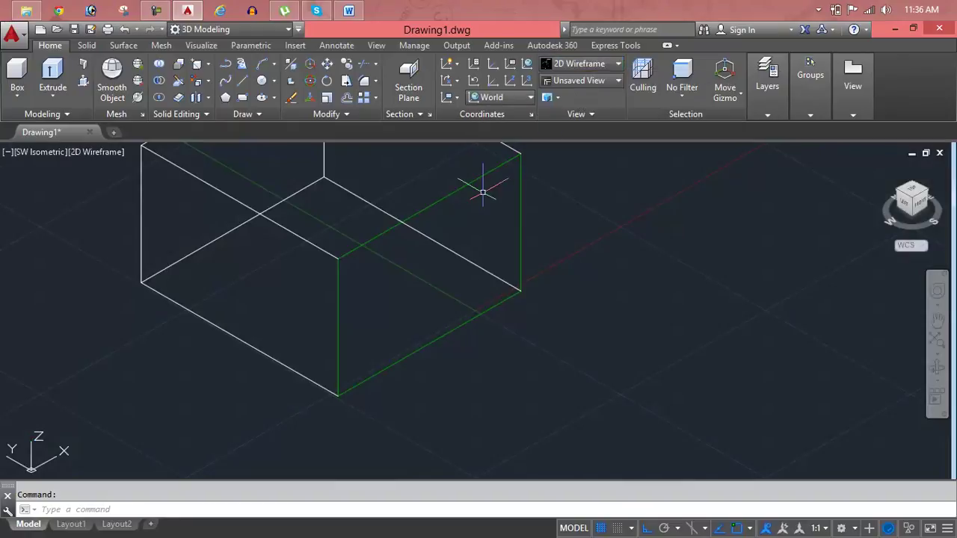
scroll(382, 241, "up", 4)
scroll(383, 240, "up", 2)
- Show the green-faced box in the Realistic visual style
left_click(386, 203)
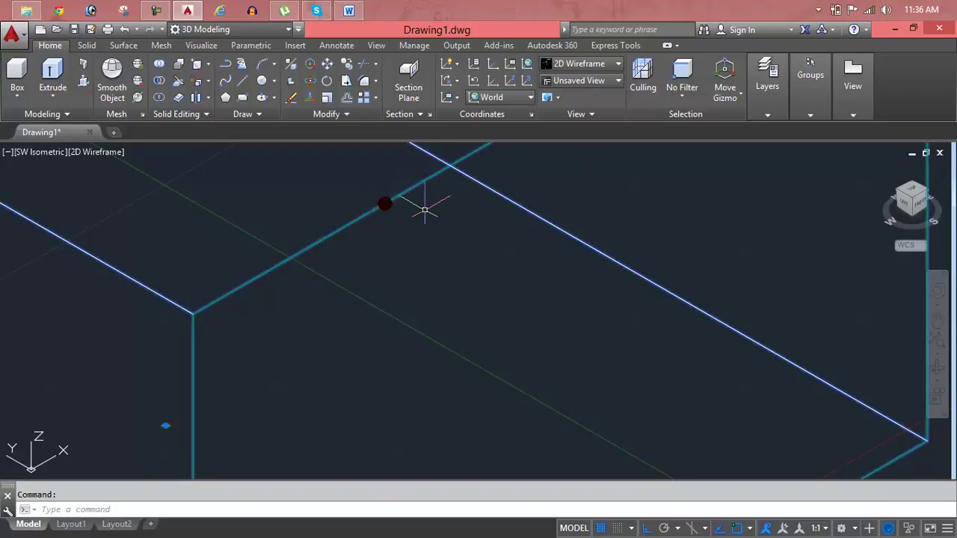
left_click(591, 65)
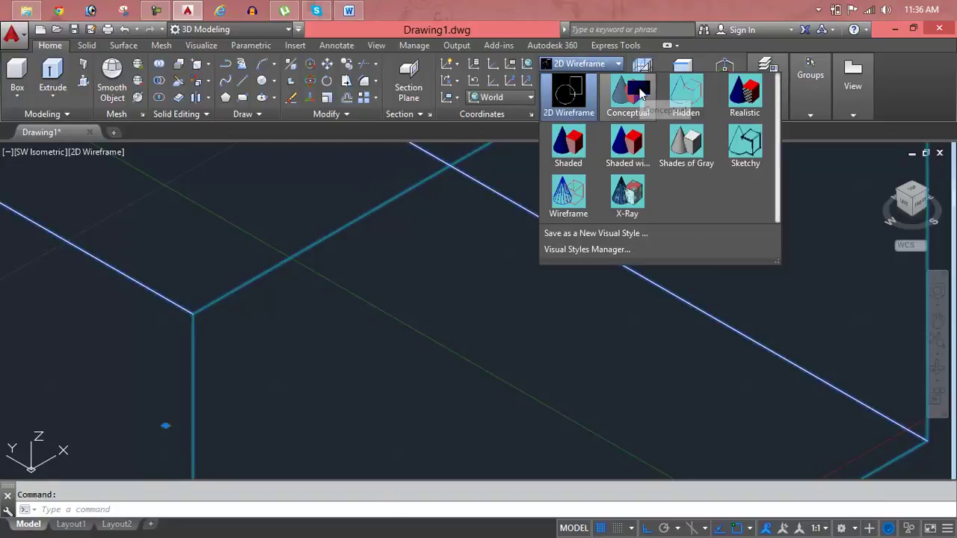
left_click(747, 93)
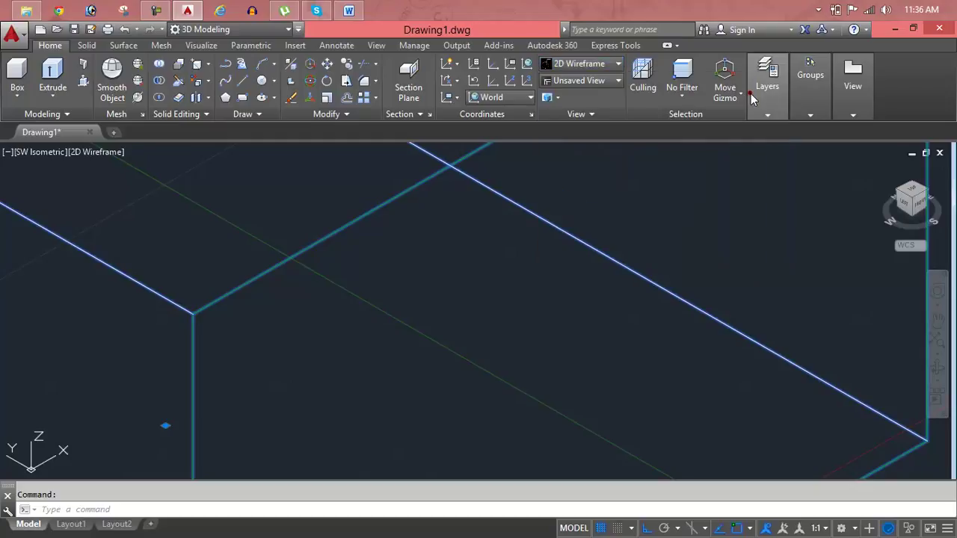
left_click(684, 162)
key("Escape")
- Erase the green-faced box from the drawing
scroll(636, 189, "down", 5)
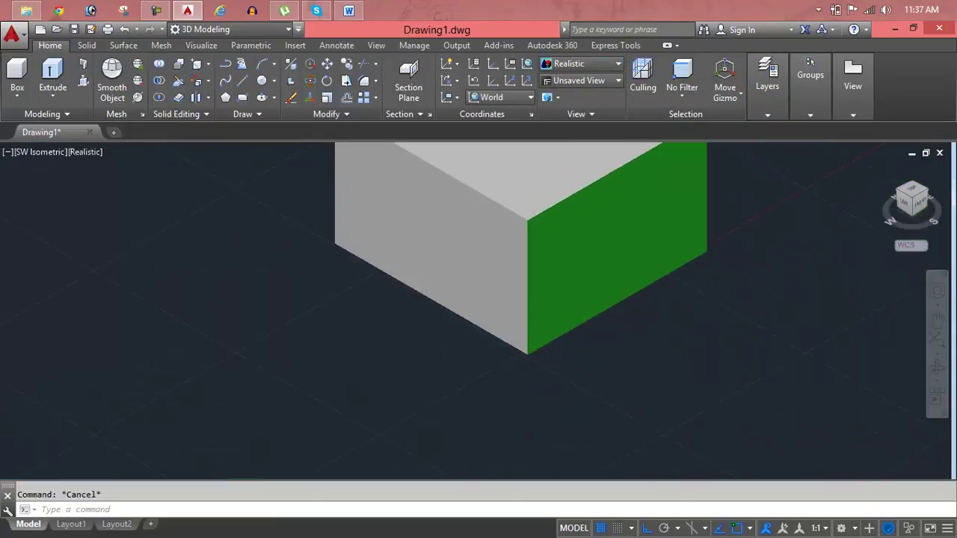
scroll(634, 187, "down", 2)
middle_click_drag(634, 188, 586, 212)
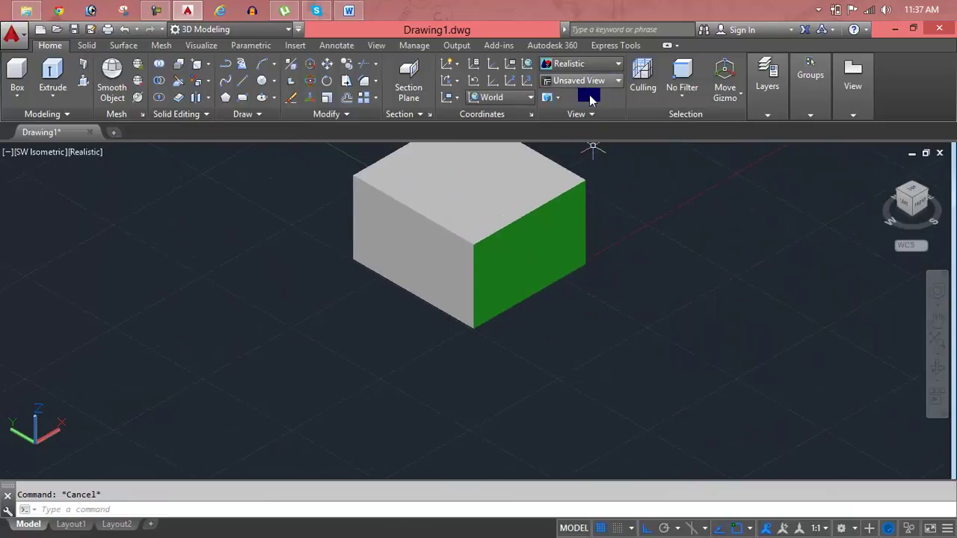
left_click(482, 249)
key("Delete")
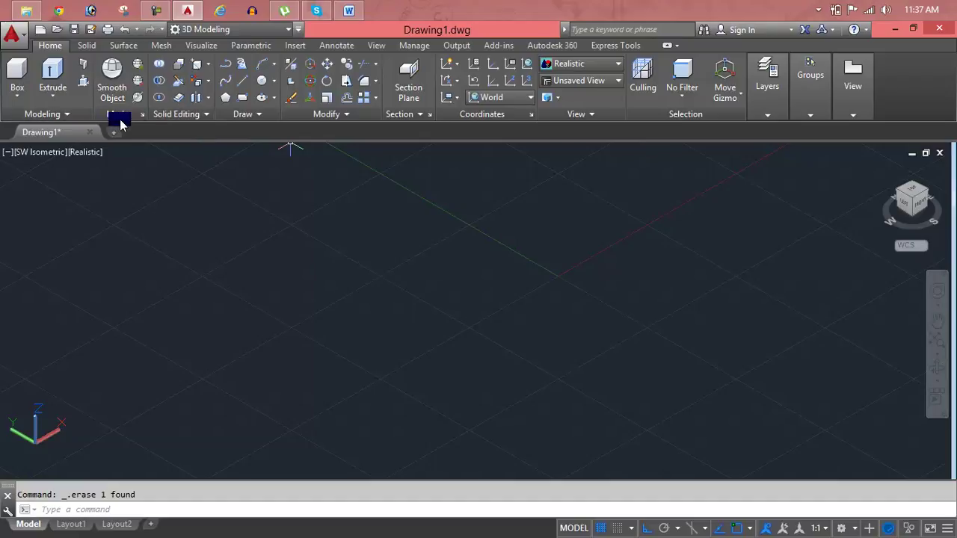
- Float the solid-editing tools and browse the body-editing operations list
mouse_move(203, 117)
left_mouse_down()
mouse_move(214, 127)
mouse_move(212, 112)
left_mouse_up()
left_click(210, 101)
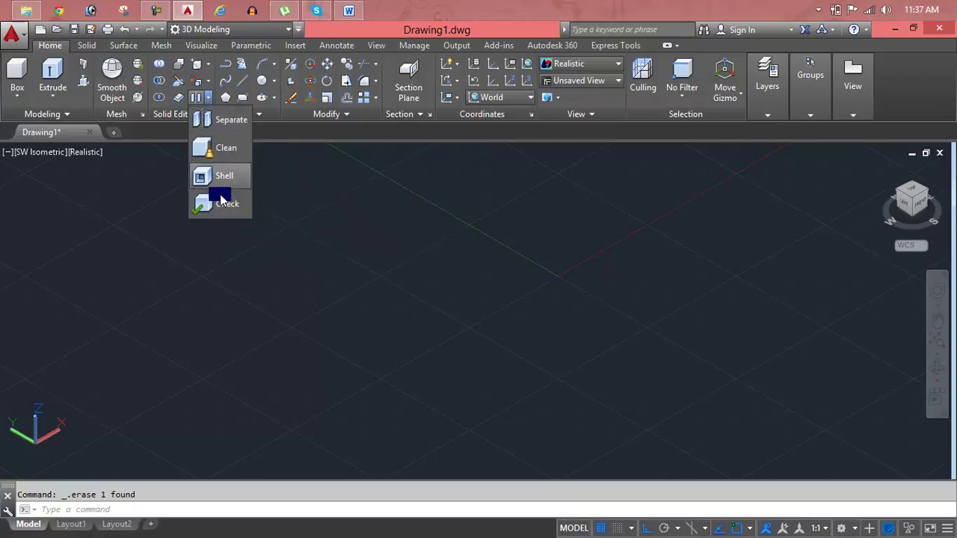
left_click(273, 217)
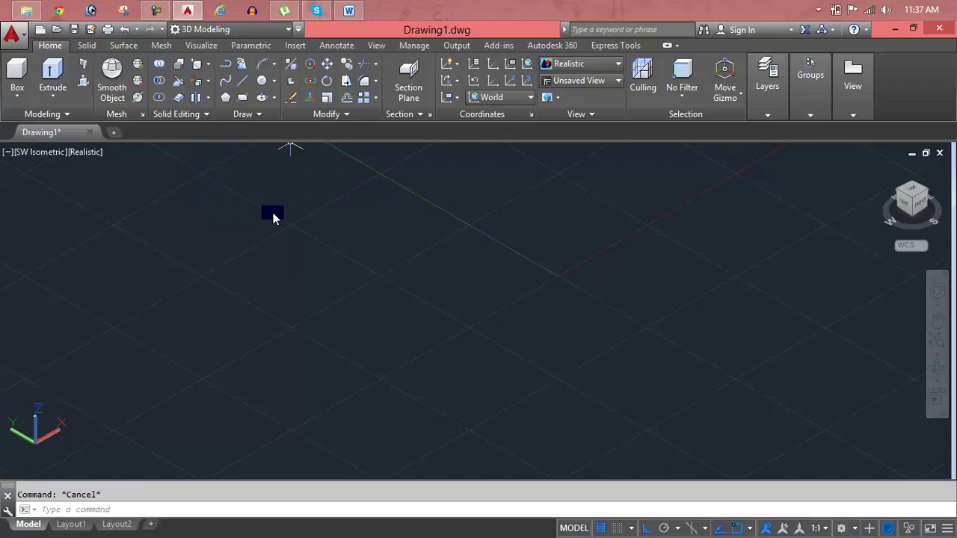